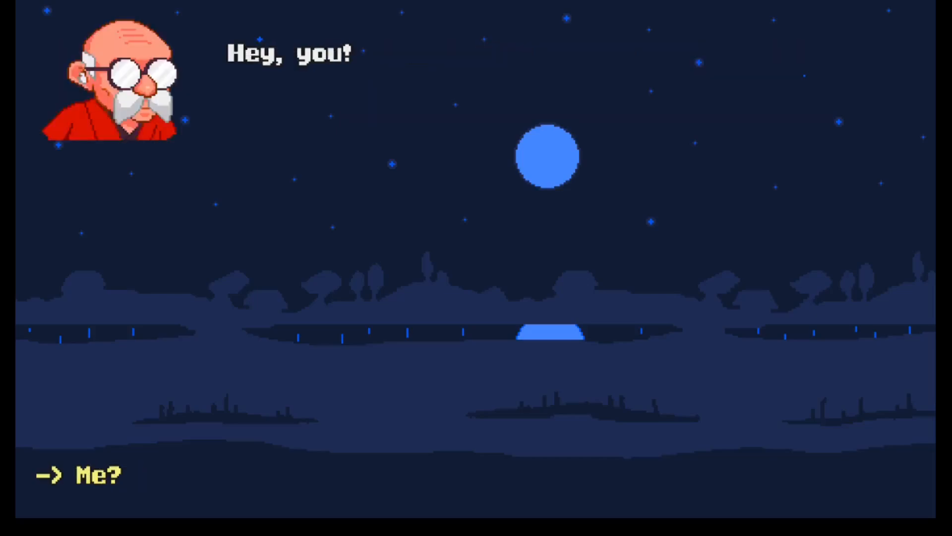
{"action": "key", "text": "Return"}
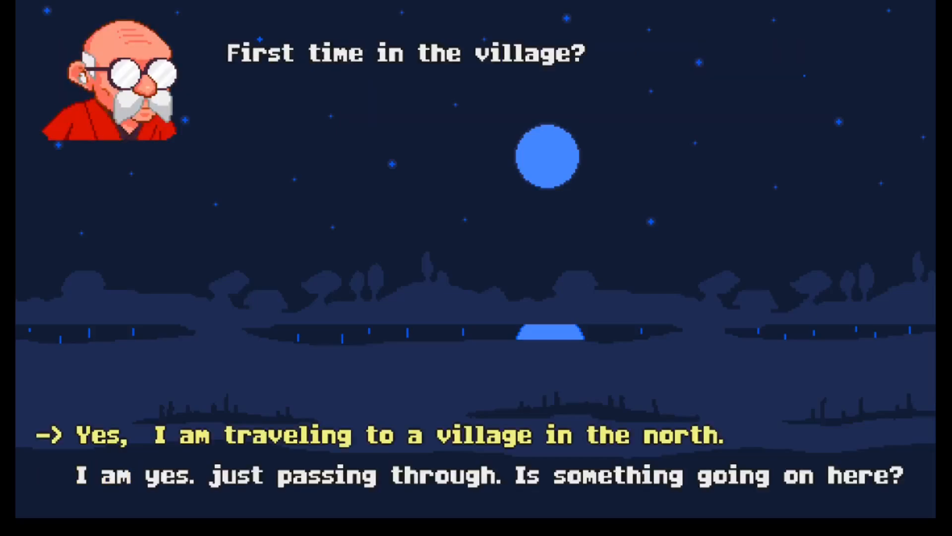
Reply to the elder that you are just passing through, ask whether something is going on, and accept his invitation to stay
{"action": "key", "text": "Down"}
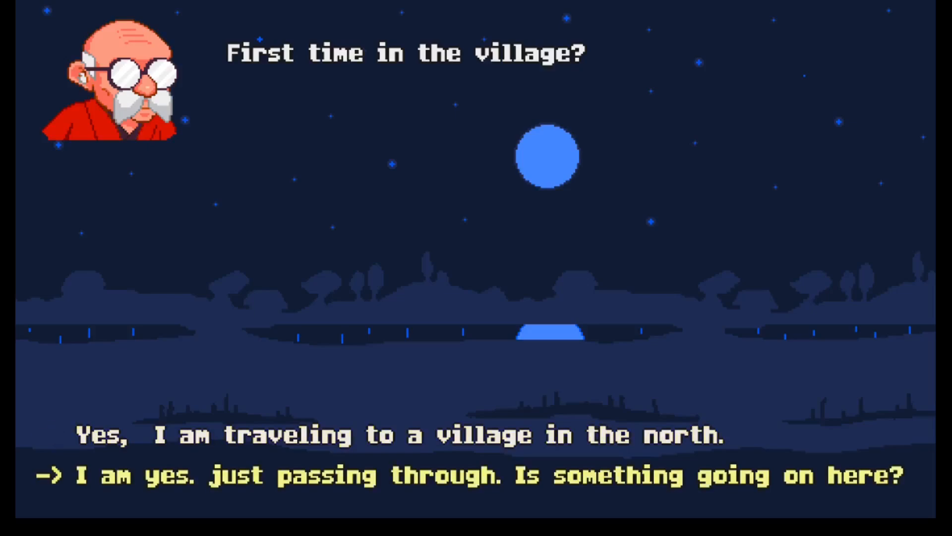
{"action": "key", "text": "Up"}
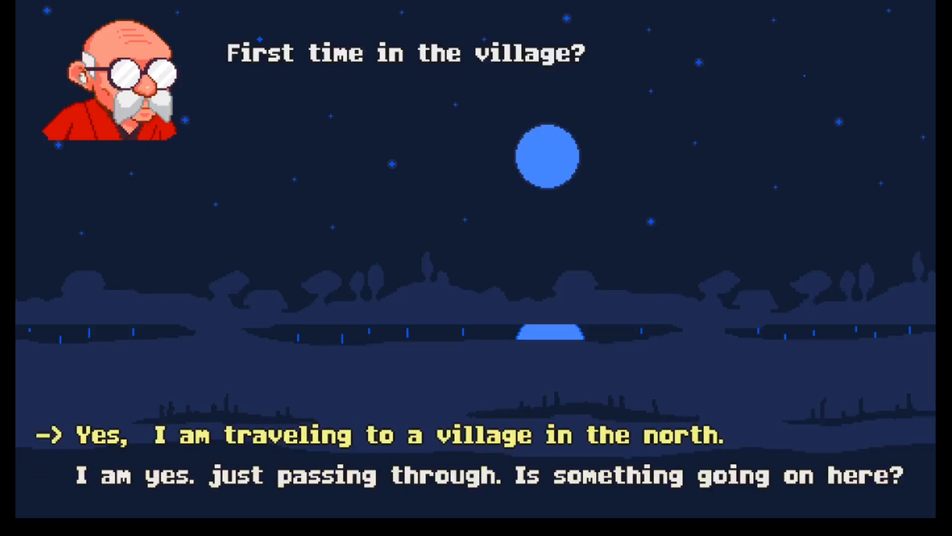
{"action": "key", "text": "Down"}
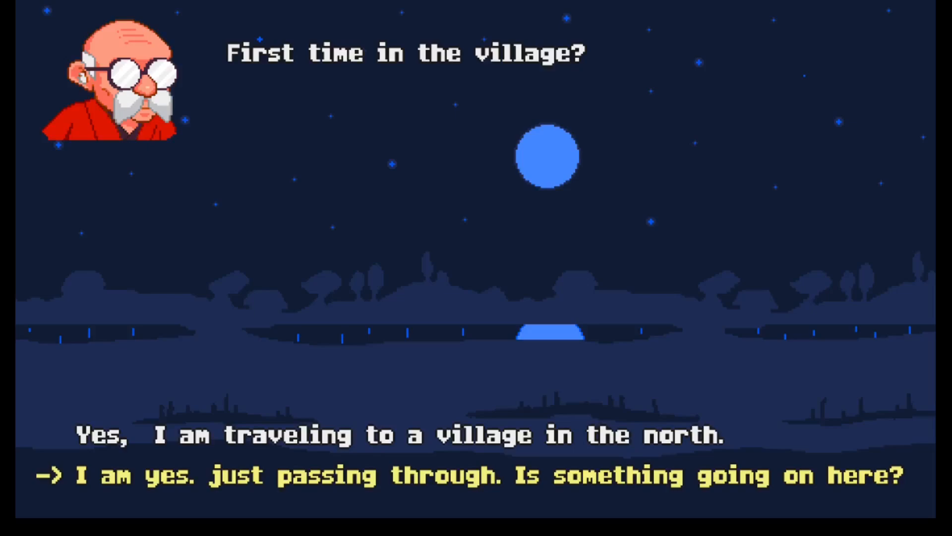
{"action": "key", "text": "Return"}
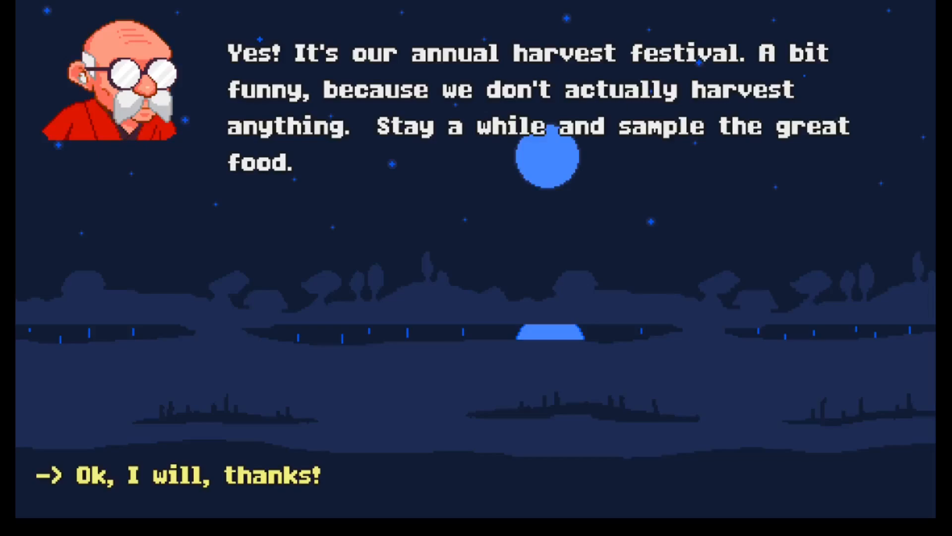
{"action": "key", "text": "Return"}
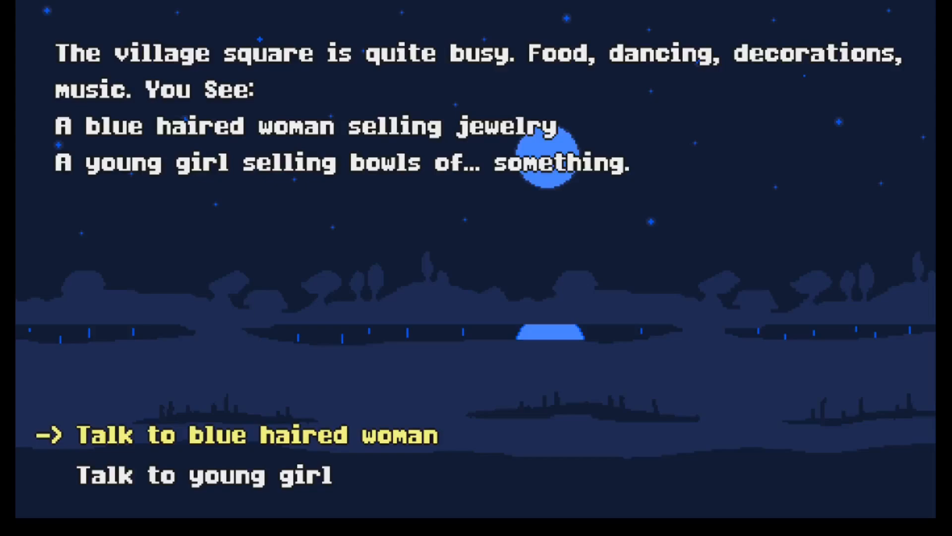
Talk to the young girl selling bowls, remark that it is not soup weather, and decline because the money is reserved
{"action": "key", "text": "Down"}
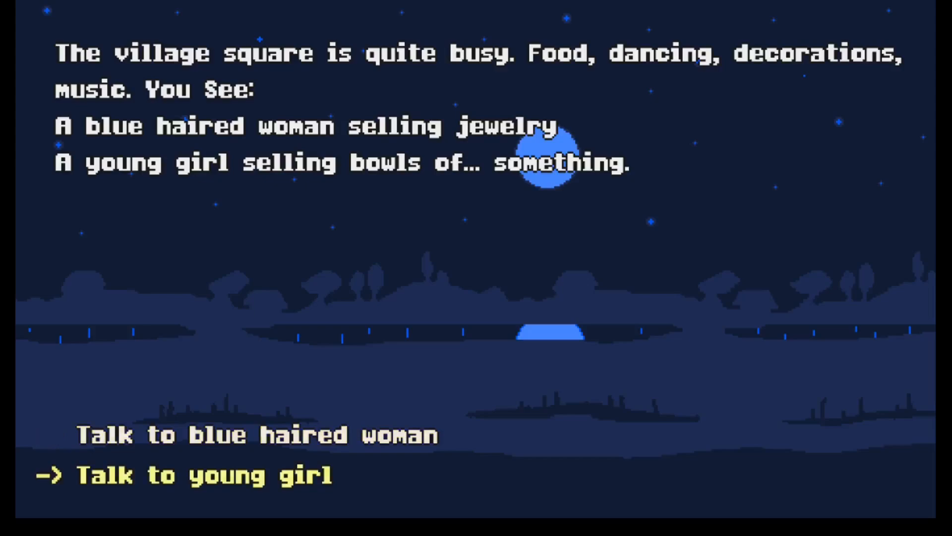
{"action": "key", "text": "Return"}
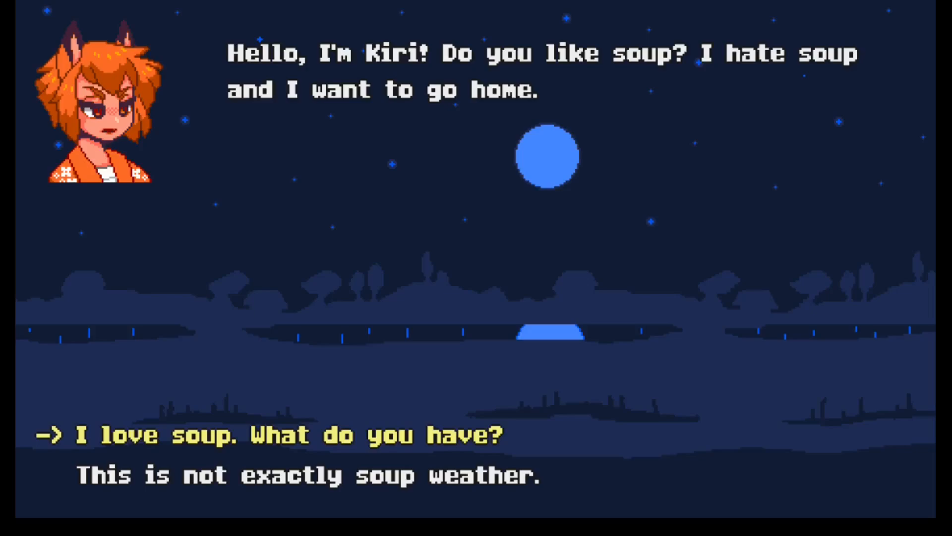
{"action": "key", "text": "Down"}
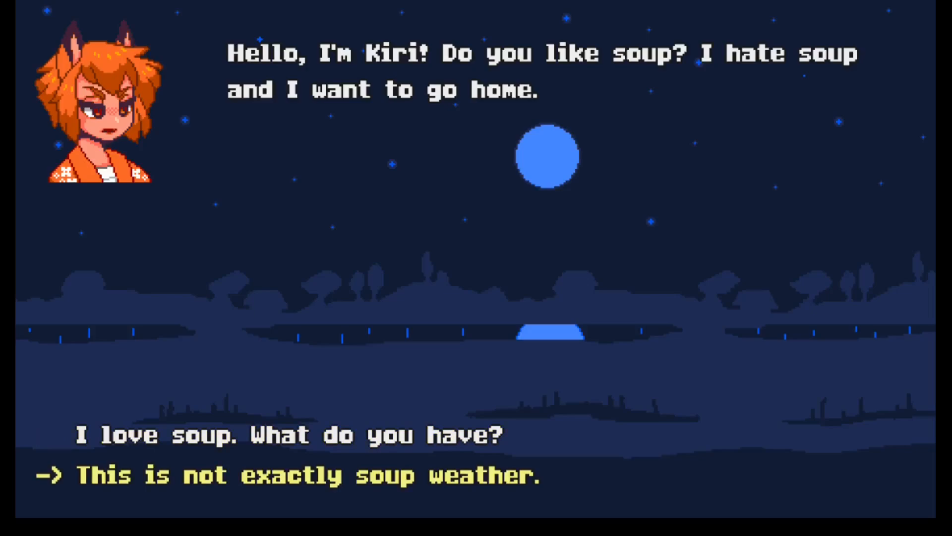
{"action": "key", "text": "Up"}
{"action": "key", "text": "Down"}
{"action": "key", "text": "Return"}
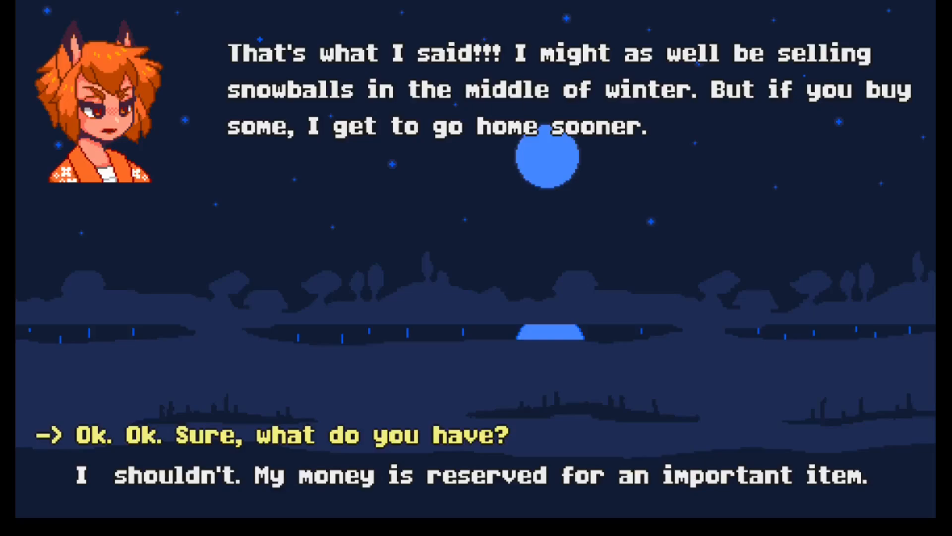
{"action": "key", "text": "Down"}
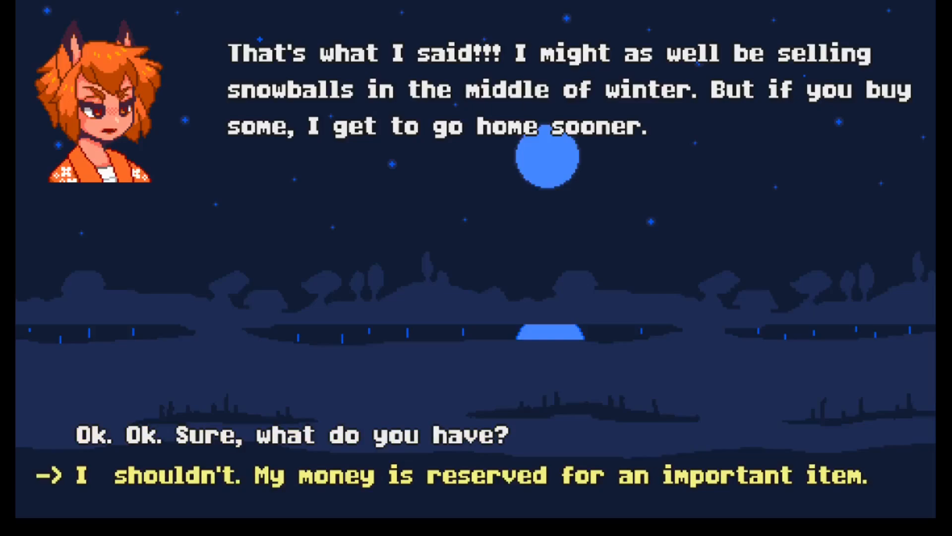
{"action": "key", "text": "Return"}
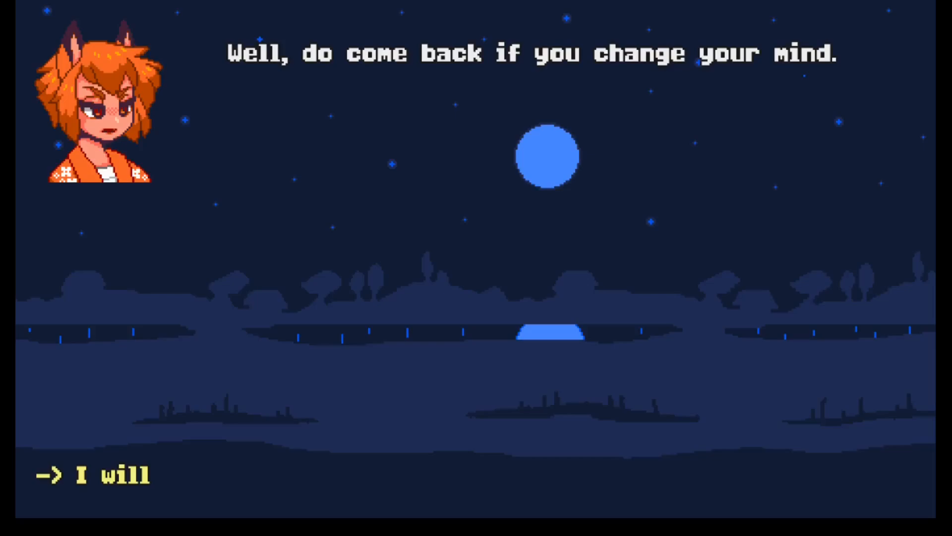
{"action": "key", "text": "Return"}
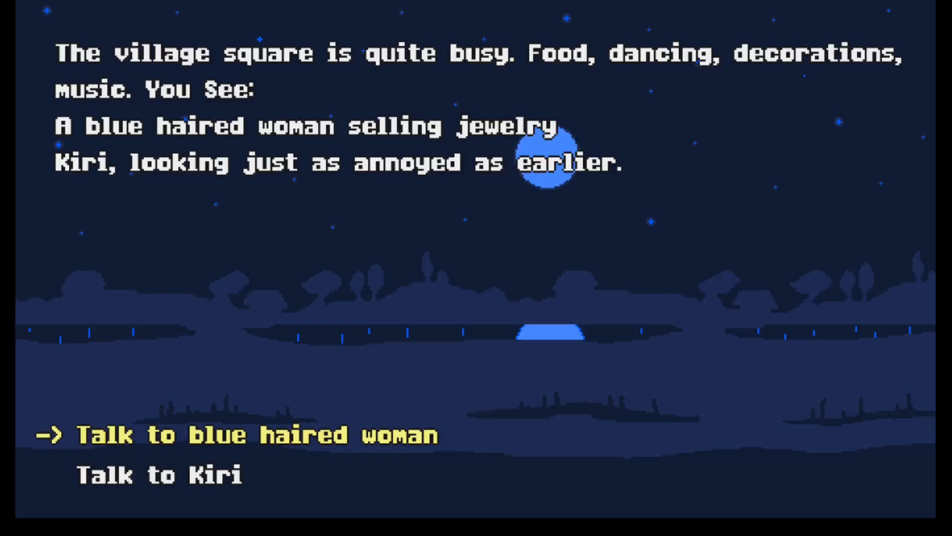
Talk to the soup seller again, ask what she has, and take a bowl of the purple one
{"action": "key", "text": "Down"}
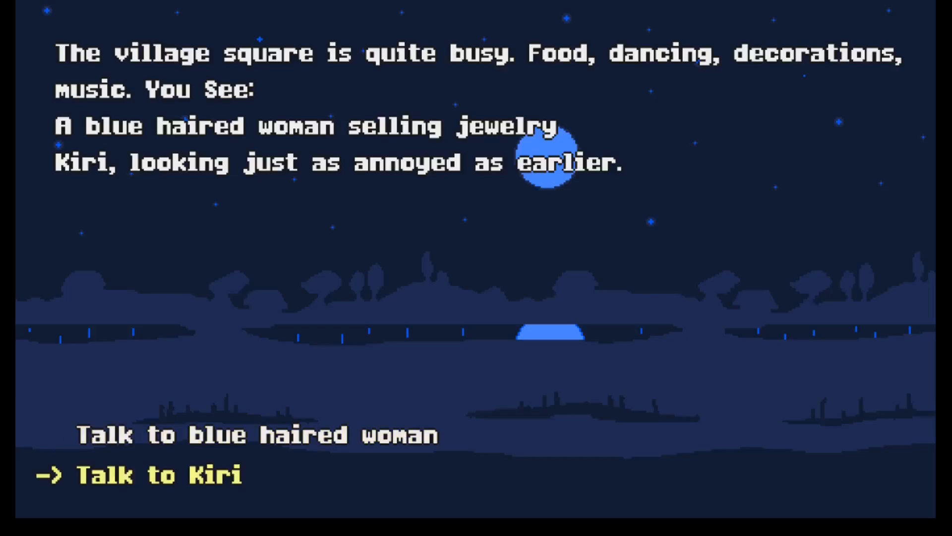
{"action": "key", "text": "Return"}
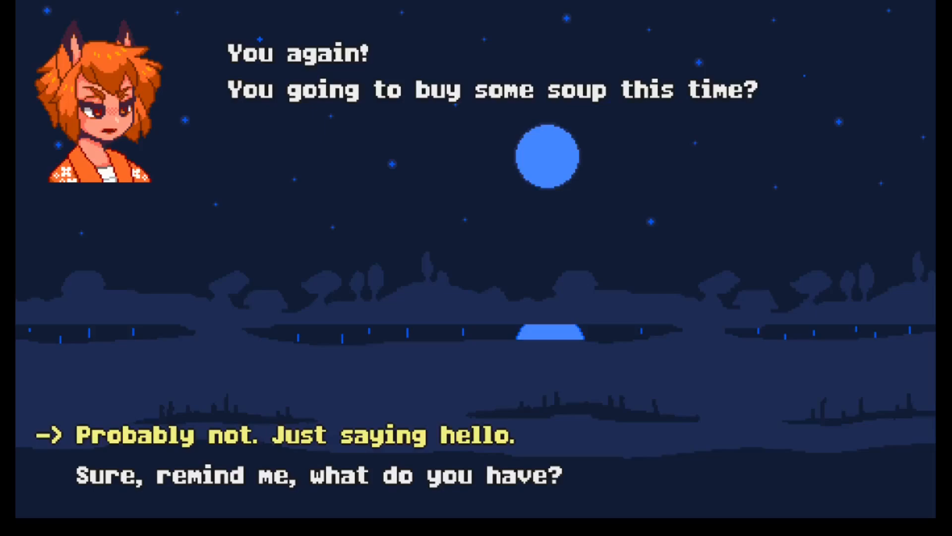
{"action": "key", "text": "Down"}
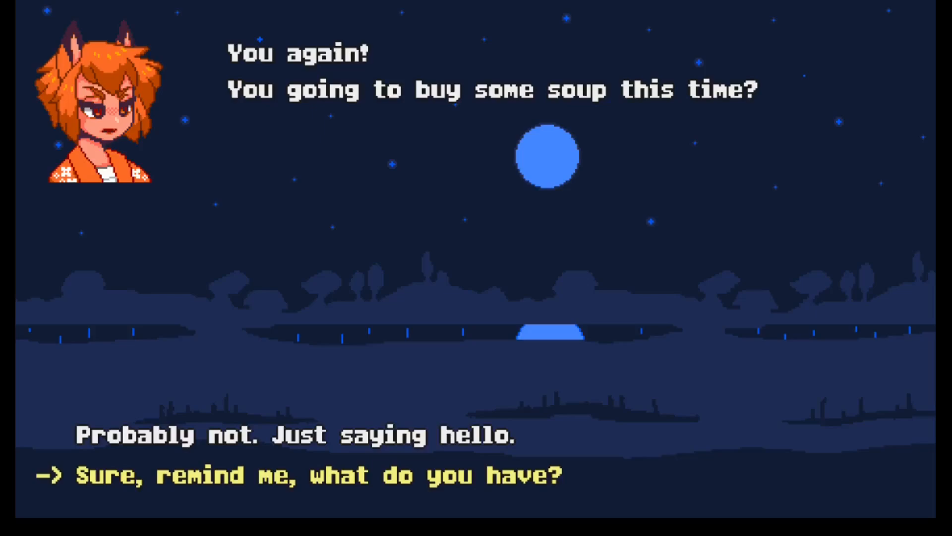
{"action": "key", "text": "Return"}
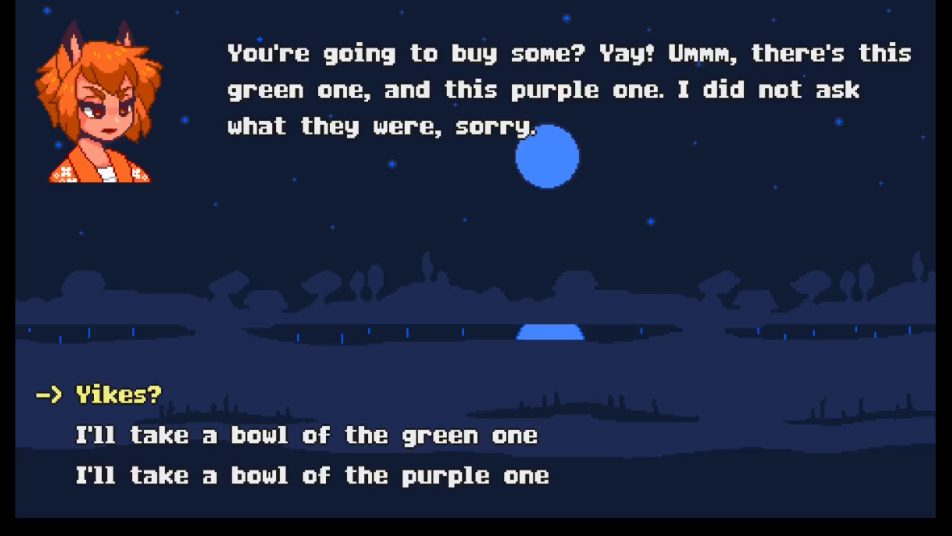
{"action": "key", "text": "Up"}
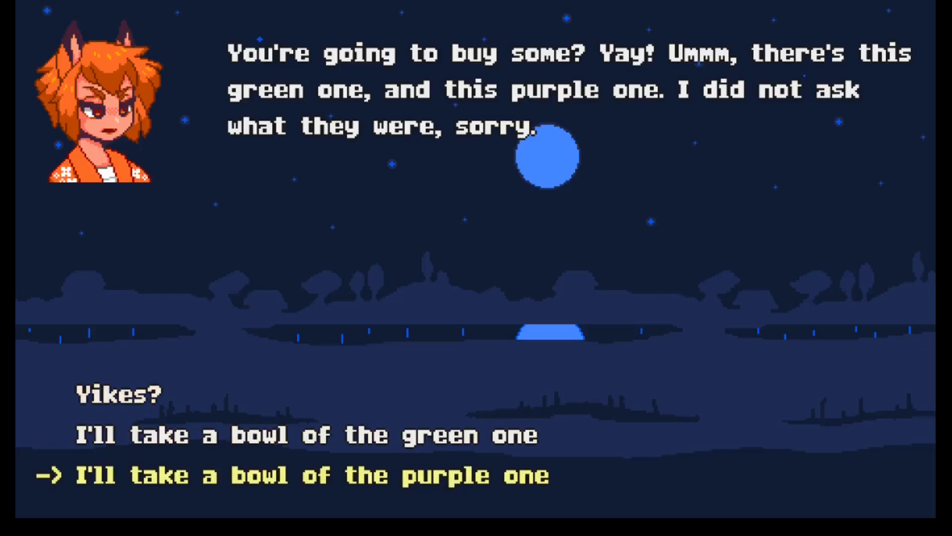
{"action": "key", "text": "Return"}
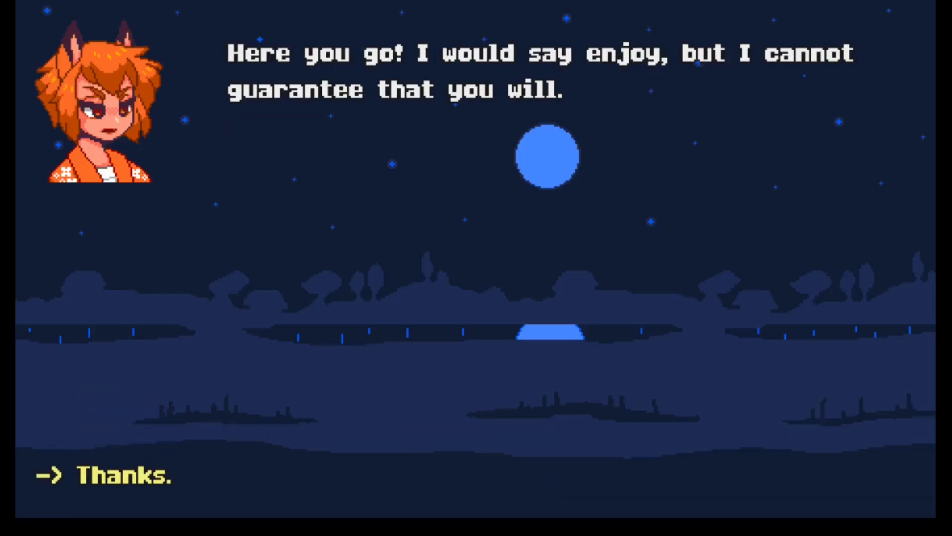
{"action": "key", "text": "Return"}
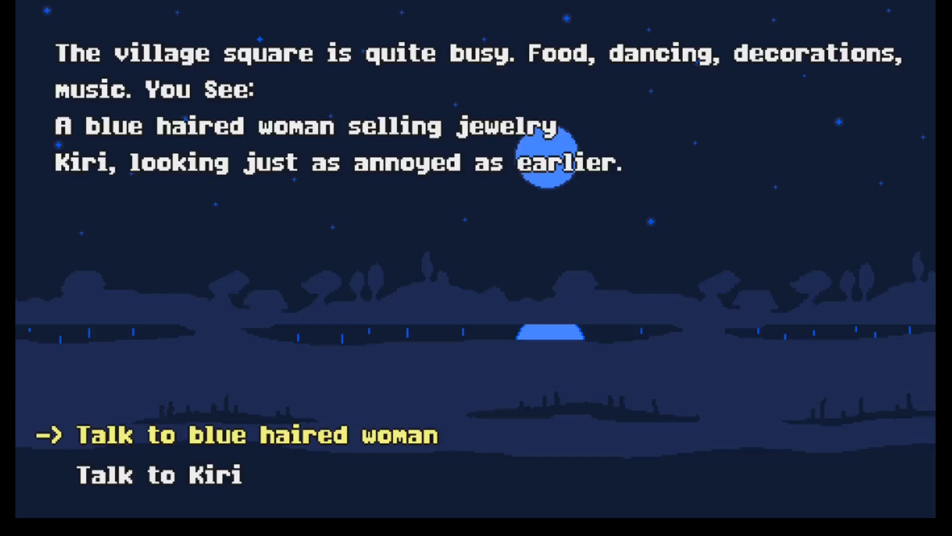
Talk to the blue haired woman in the village square and end the conversation with "Ok, bye!"
{"action": "key", "text": "Return"}
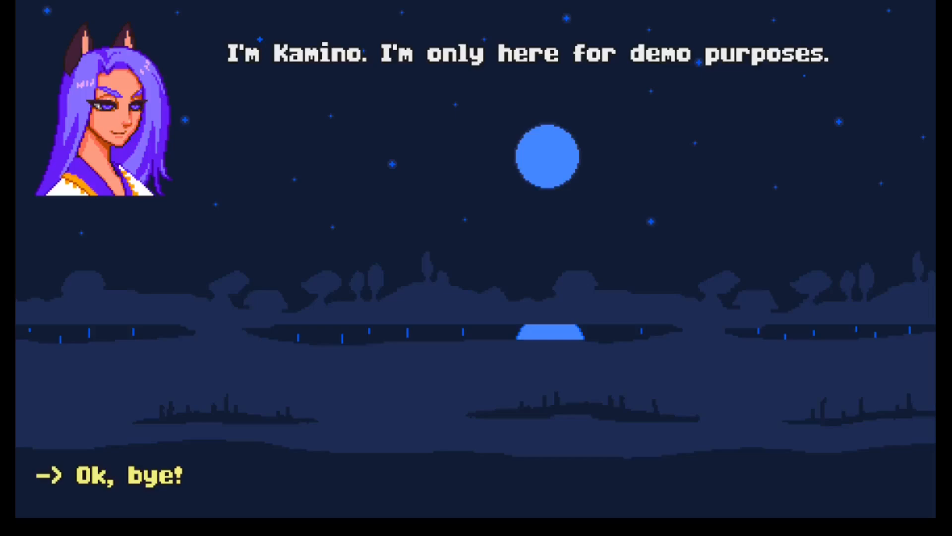
{"action": "key", "text": "Return"}
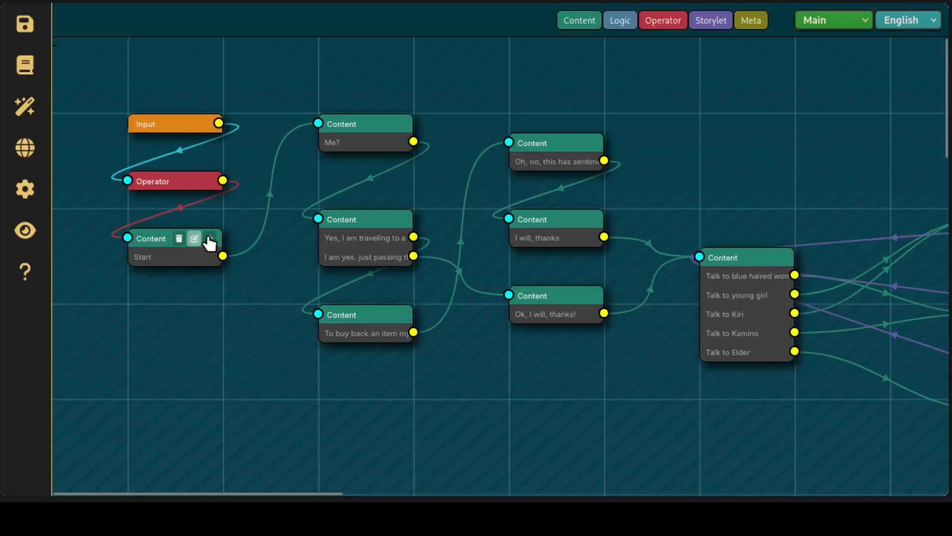
Open the content card with the "Start" link for editing and examine its paragraphs, links and meta key/value pairs
{"action": "left_click", "coordinate": [208, 241]}
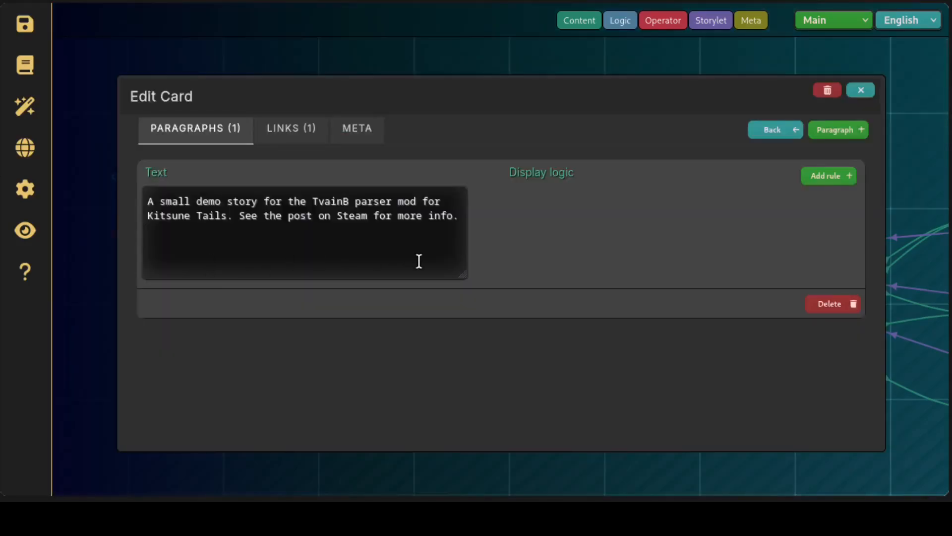
{"action": "left_click", "coordinate": [297, 139]}
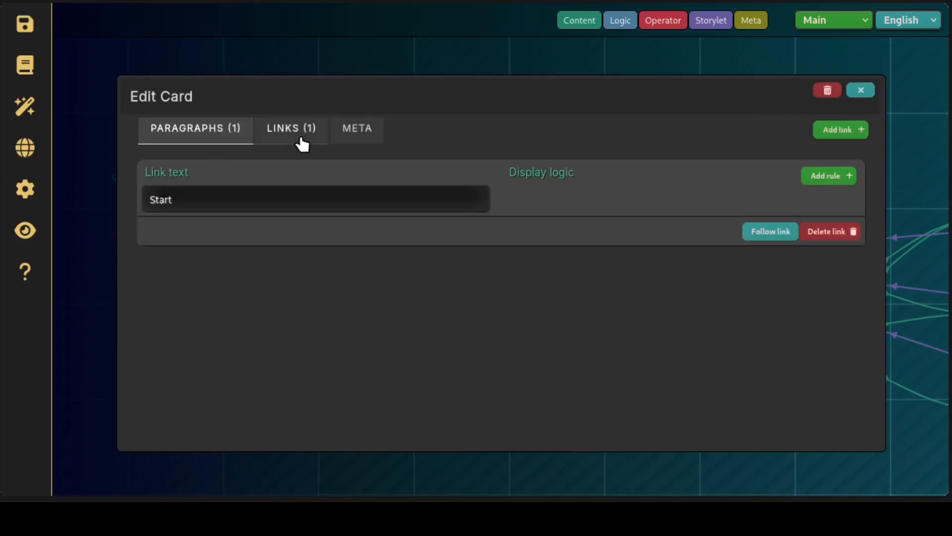
{"action": "left_click", "coordinate": [357, 130]}
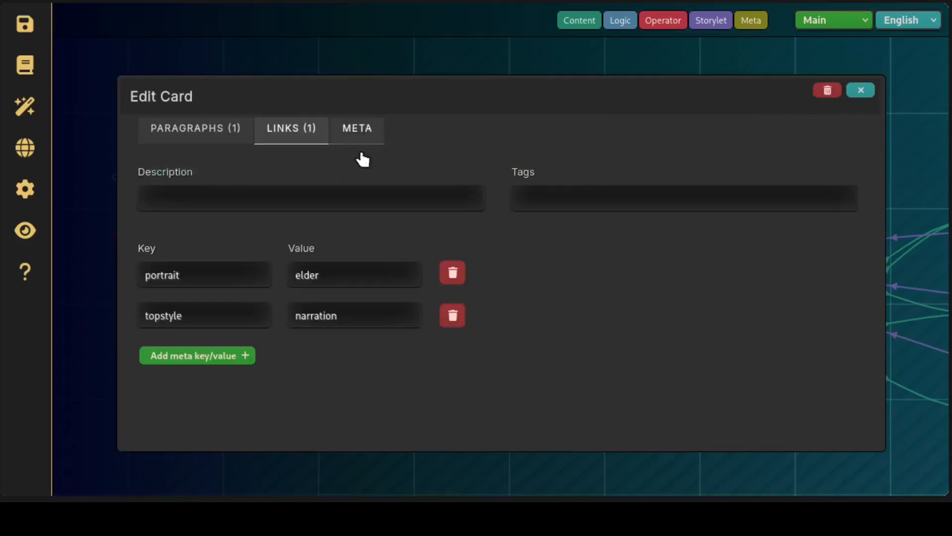
{"action": "left_click", "coordinate": [297, 143]}
{"action": "left_click", "coordinate": [196, 144]}
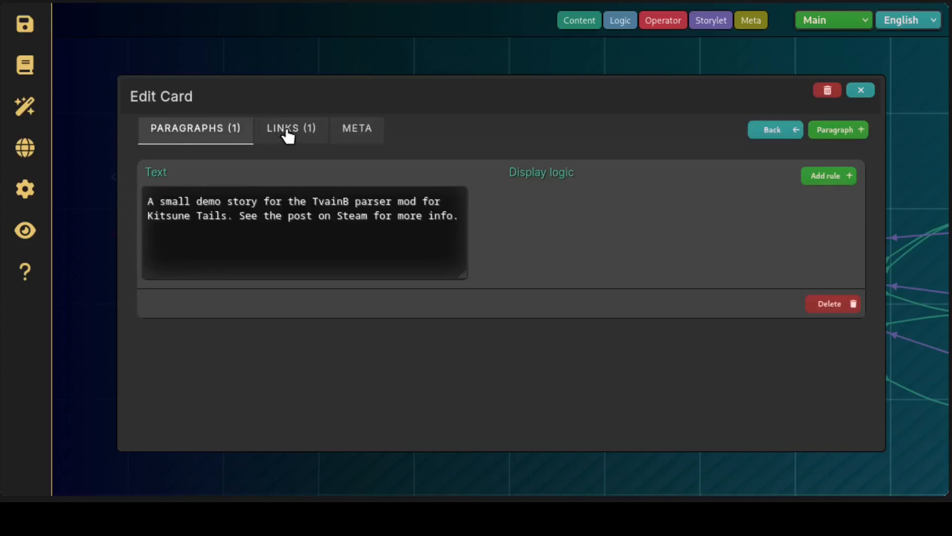
{"action": "left_click", "coordinate": [289, 132]}
{"action": "left_click", "coordinate": [210, 133]}
{"action": "left_click", "coordinate": [312, 132]}
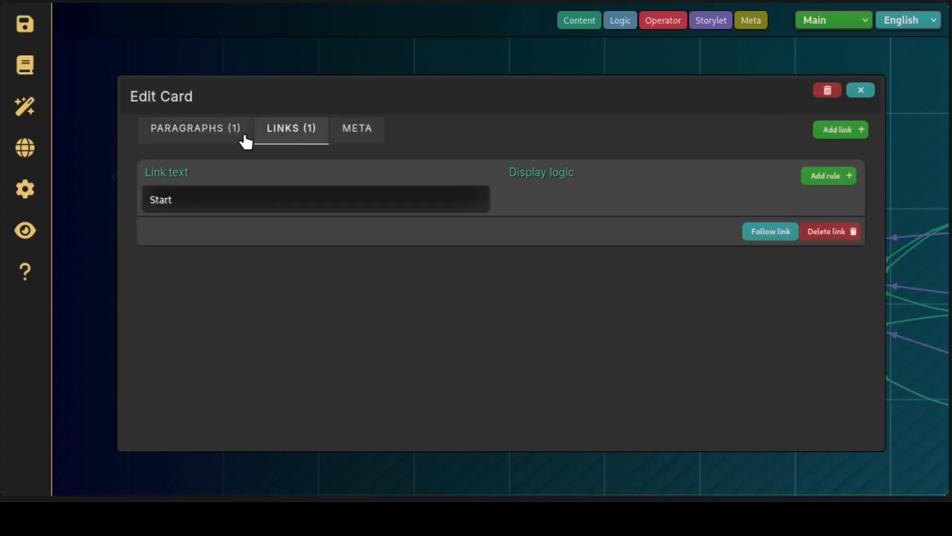
{"action": "left_click", "coordinate": [226, 139]}
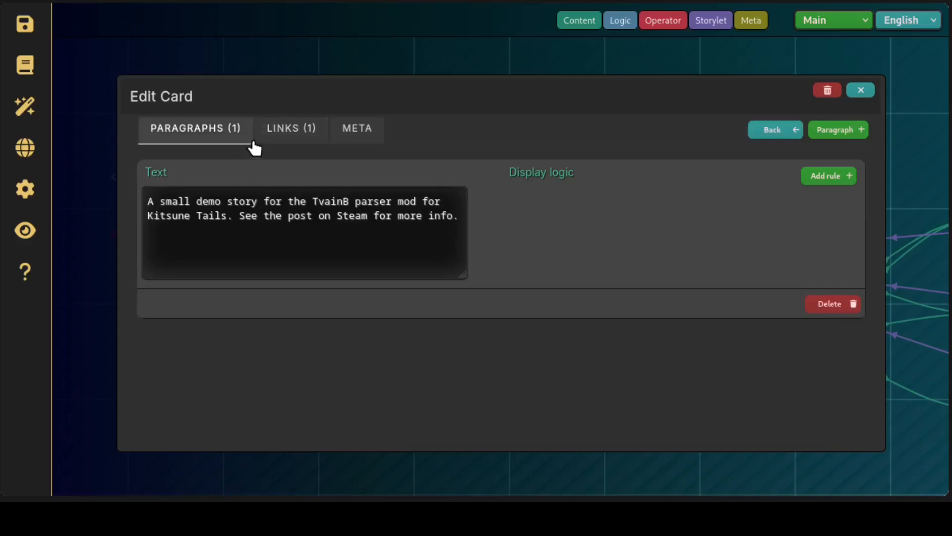
{"action": "left_click", "coordinate": [297, 133]}
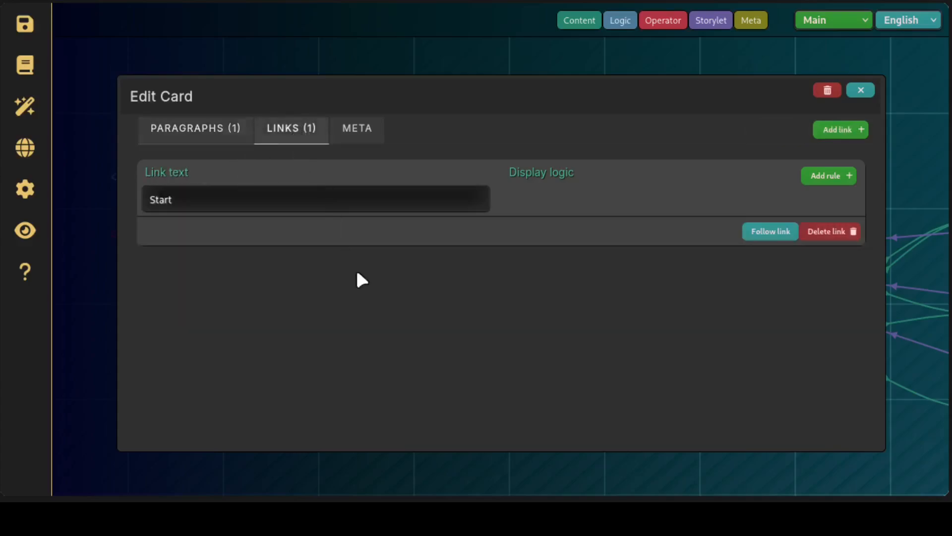
{"action": "left_click", "coordinate": [222, 131]}
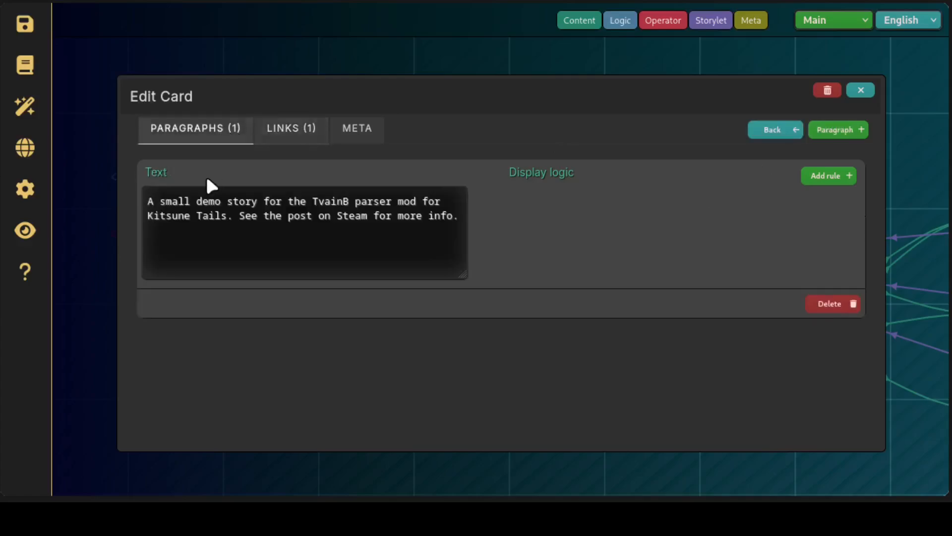
Add a second paragraph to the card and replace its placeholder text with "Hey!"
{"action": "left_click", "coordinate": [843, 133]}
{"action": "scroll", "coordinate": [306, 423], "scroll_direction": "down", "scroll_amount": 1}
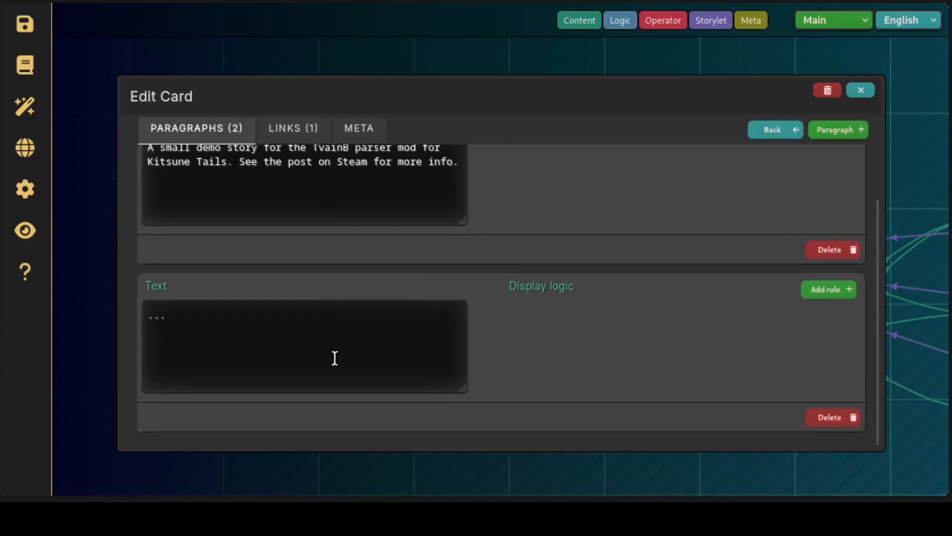
{"action": "scroll", "coordinate": [334, 357], "scroll_direction": "up", "scroll_amount": 1}
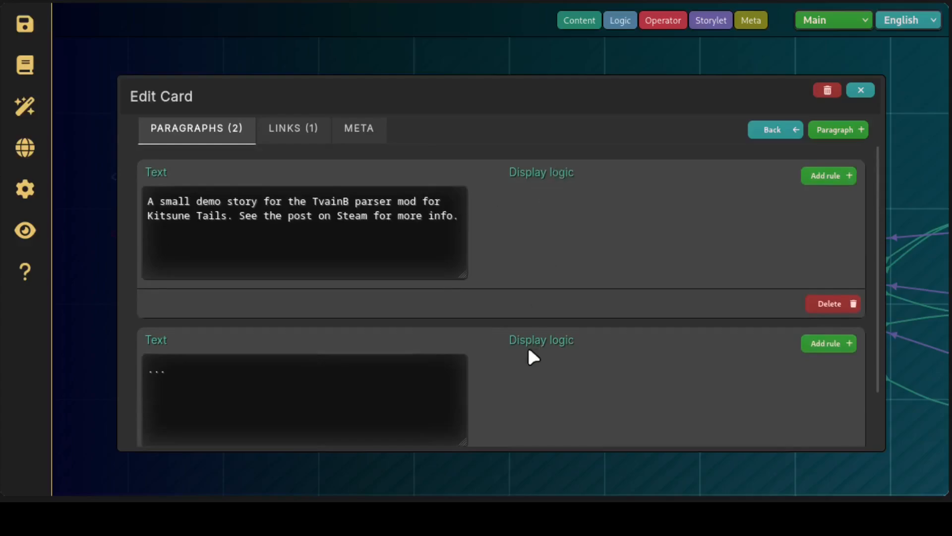
{"action": "left_click", "coordinate": [318, 371]}
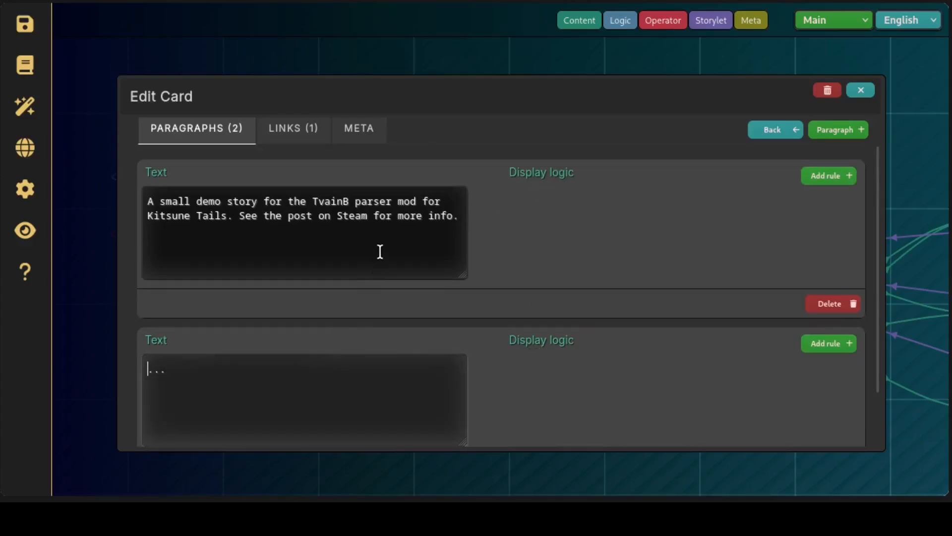
{"action": "left_click_drag", "start_coordinate": [250, 411], "coordinate": [153, 369]}
{"action": "type", "text": "Hey!"}
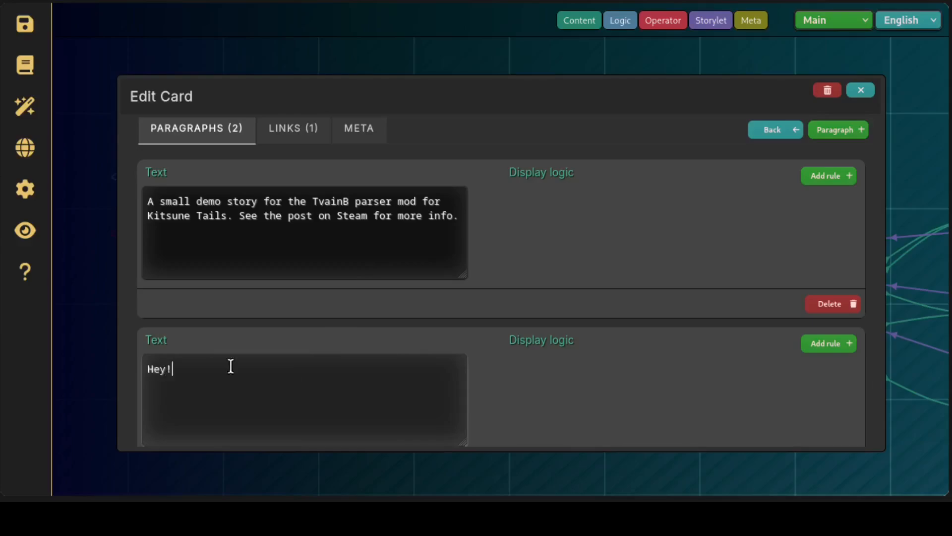
Add three display rules to the "Hey!" paragraph and view the variables available for a rule
{"action": "scroll", "coordinate": [635, 359], "scroll_direction": "down", "scroll_amount": 1}
{"action": "left_click", "coordinate": [840, 293]}
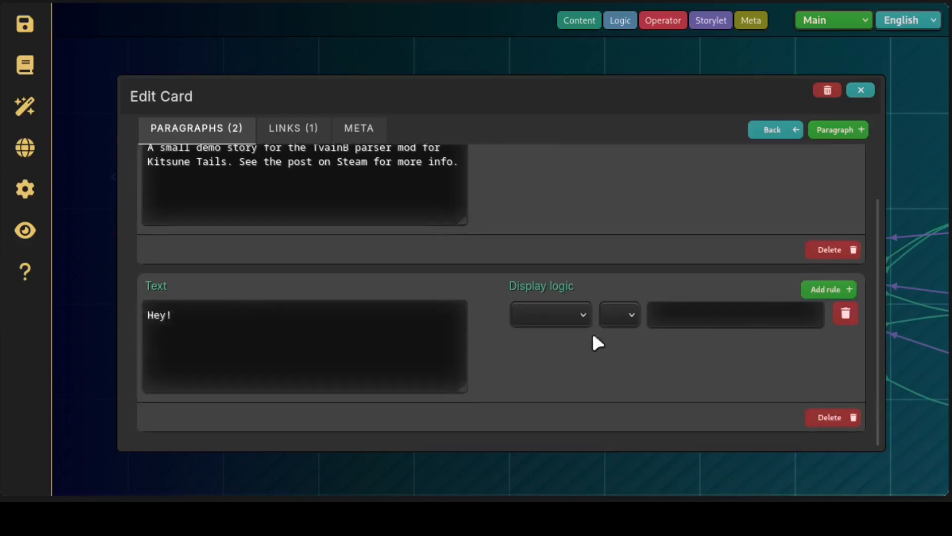
{"action": "left_click", "coordinate": [562, 320]}
{"action": "left_click", "coordinate": [622, 331]}
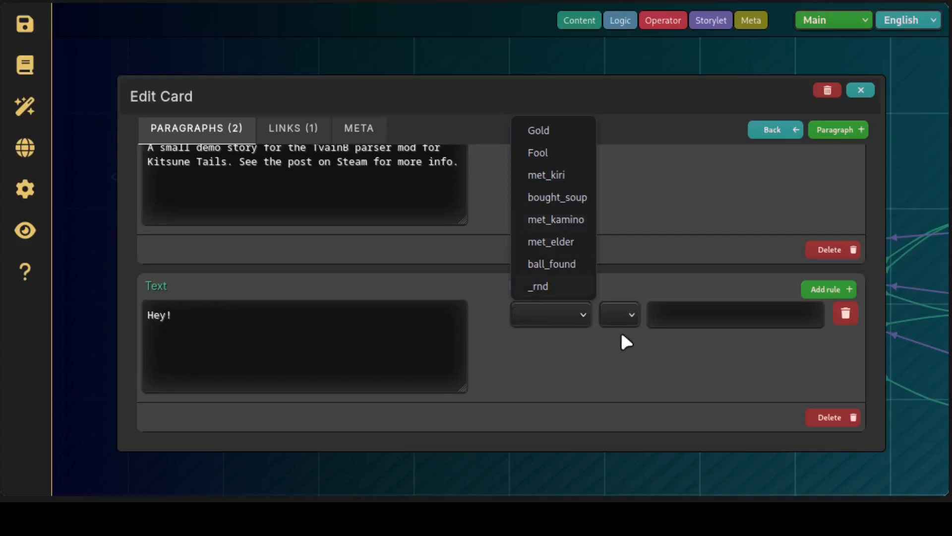
{"action": "left_click", "coordinate": [851, 289]}
{"action": "left_click", "coordinate": [851, 290]}
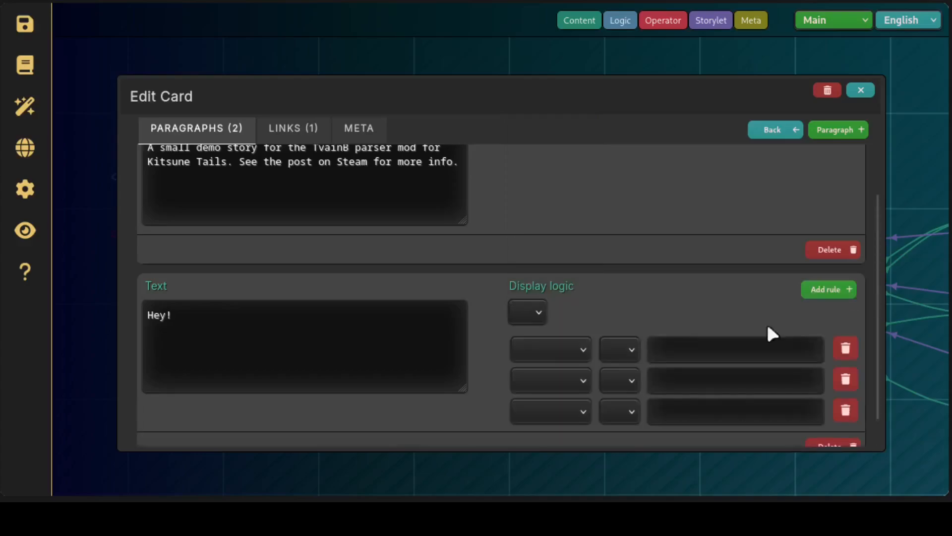
Set the variables of the three display rules to met_elder, met_kamino and ball_found
{"action": "left_click", "coordinate": [582, 355]}
{"action": "left_click", "coordinate": [548, 276]}
{"action": "left_click", "coordinate": [554, 385]}
{"action": "left_click", "coordinate": [556, 286]}
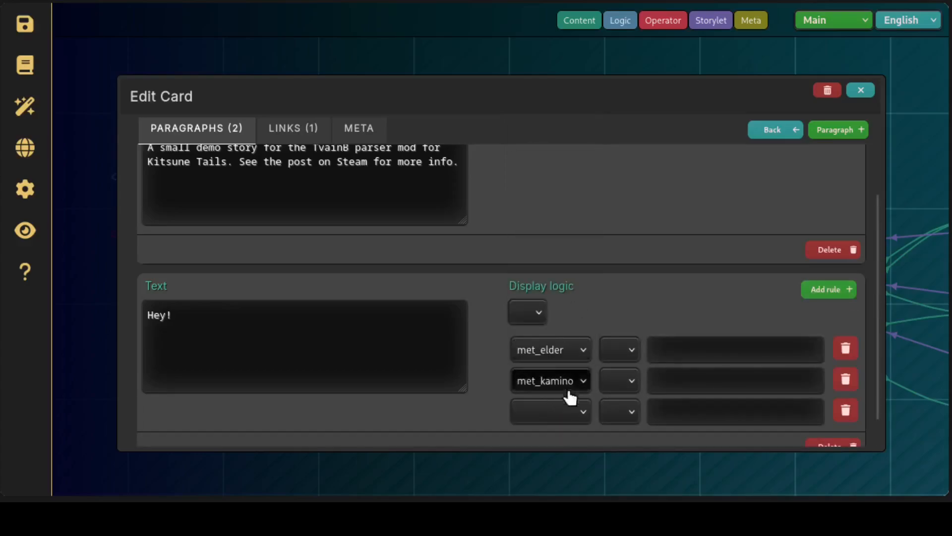
{"action": "left_click", "coordinate": [571, 414]}
{"action": "left_click", "coordinate": [551, 361]}
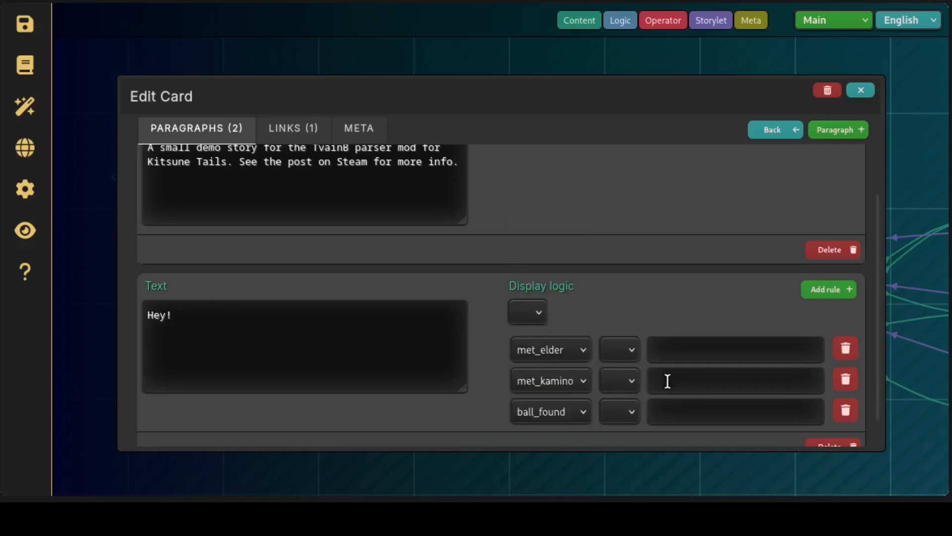
Delete all three display rules from the "Hey!" paragraph
{"action": "left_click", "coordinate": [847, 413]}
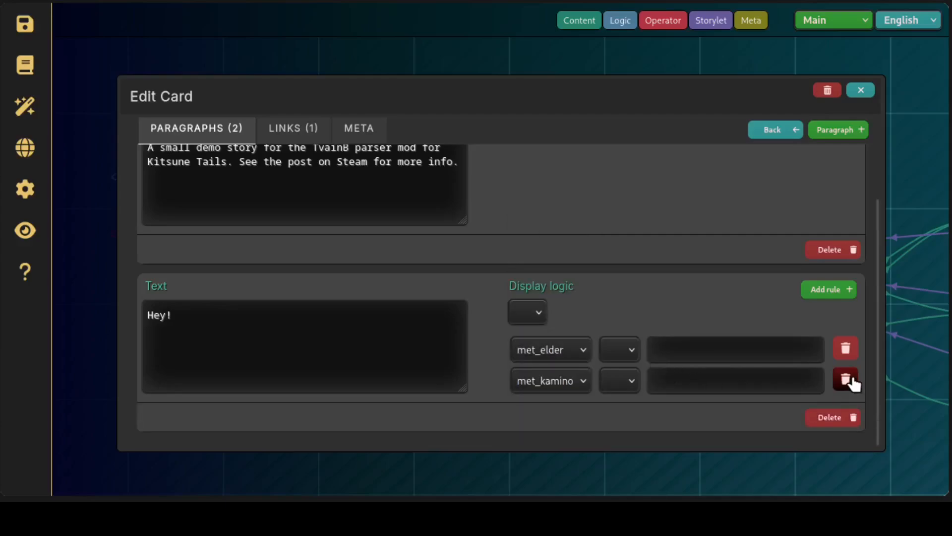
{"action": "left_click", "coordinate": [849, 382]}
{"action": "left_click", "coordinate": [844, 320]}
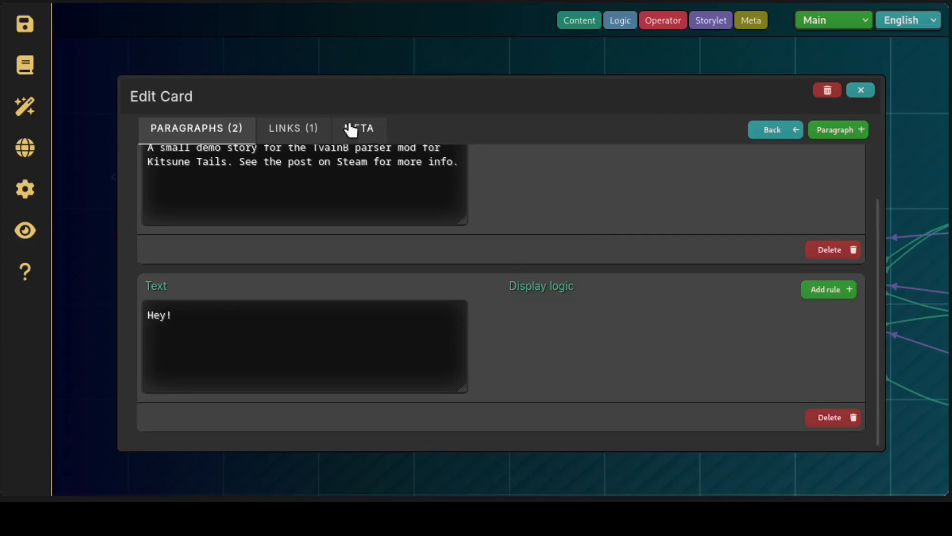
Add a display rule to the "Start" link, view its variable choices, and delete the rule before closing the card
{"action": "left_click", "coordinate": [293, 125]}
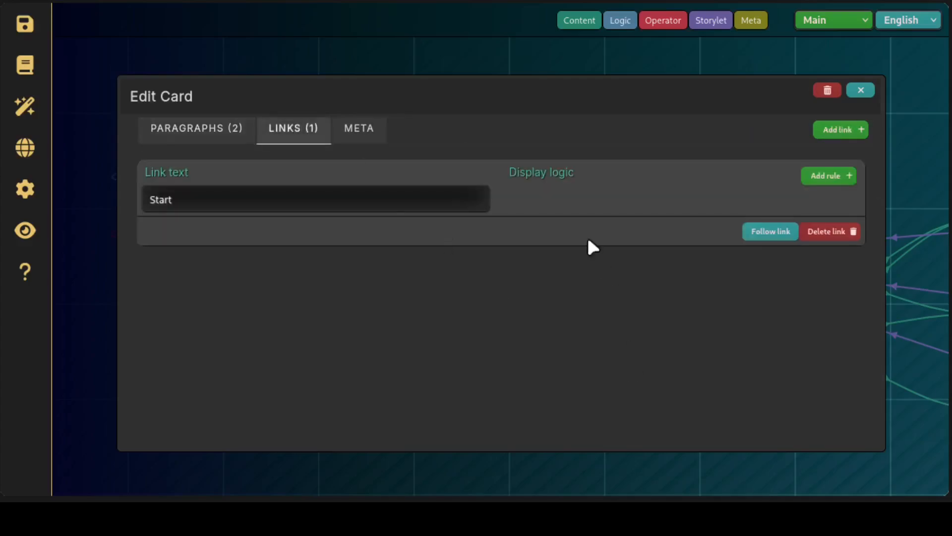
{"action": "left_click", "coordinate": [846, 181]}
{"action": "left_click", "coordinate": [554, 211]}
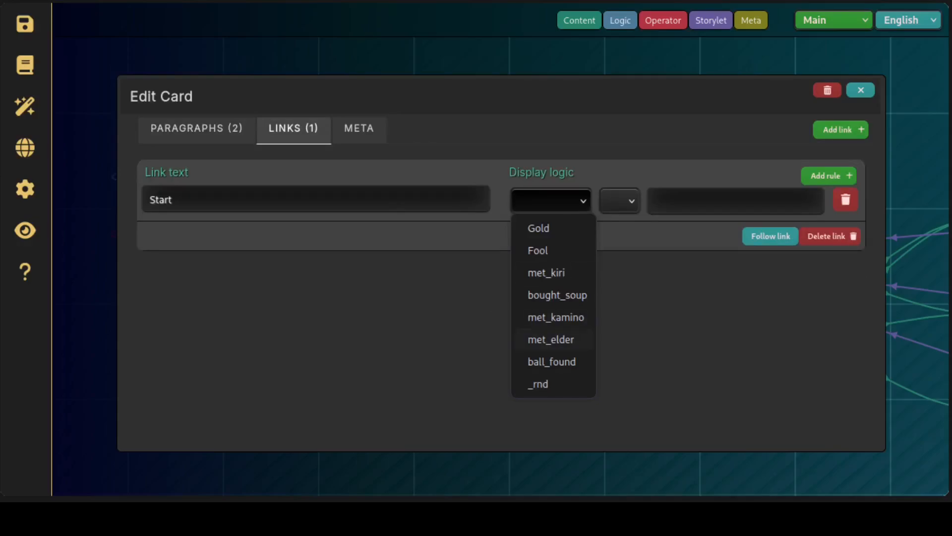
{"action": "left_click", "coordinate": [758, 182]}
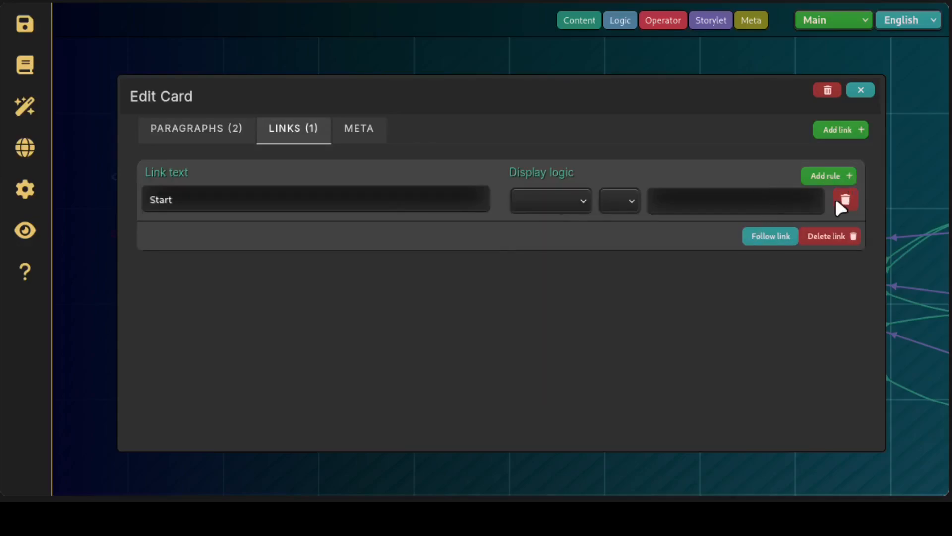
{"action": "left_click", "coordinate": [845, 201]}
{"action": "left_click", "coordinate": [862, 92]}
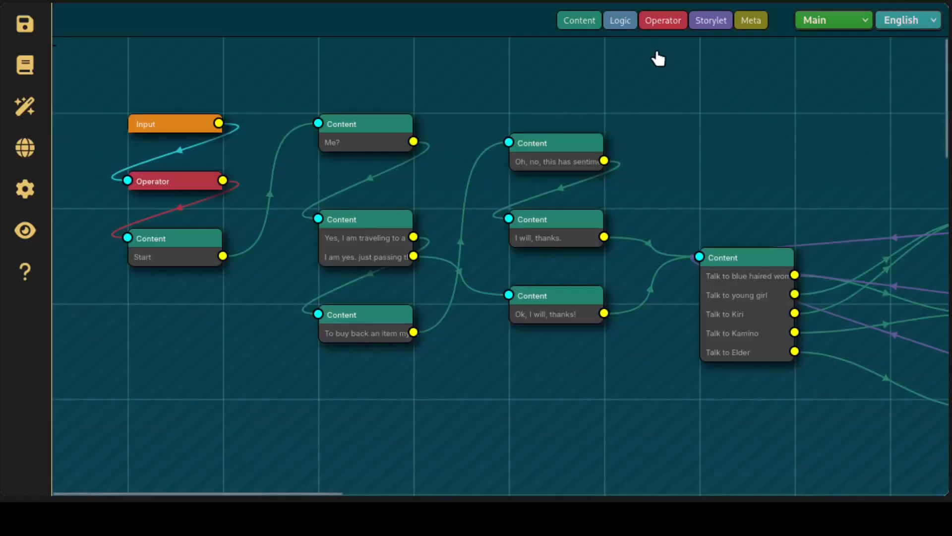
Open the content card with the five "Talk to" links for editing and examine its paragraphs and their display rules
{"action": "mouse_move", "coordinate": [377, 332]}
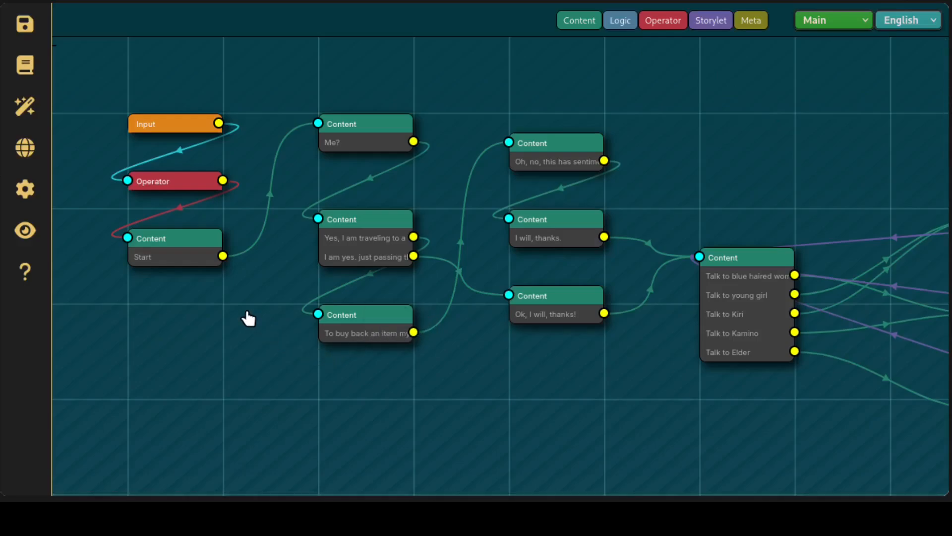
{"action": "mouse_move", "coordinate": [714, 276]}
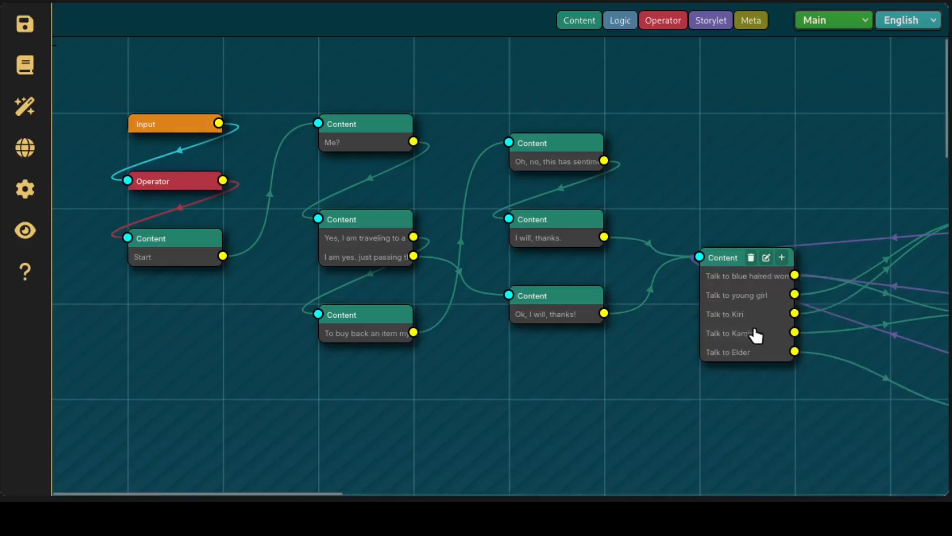
{"action": "left_click", "coordinate": [766, 258]}
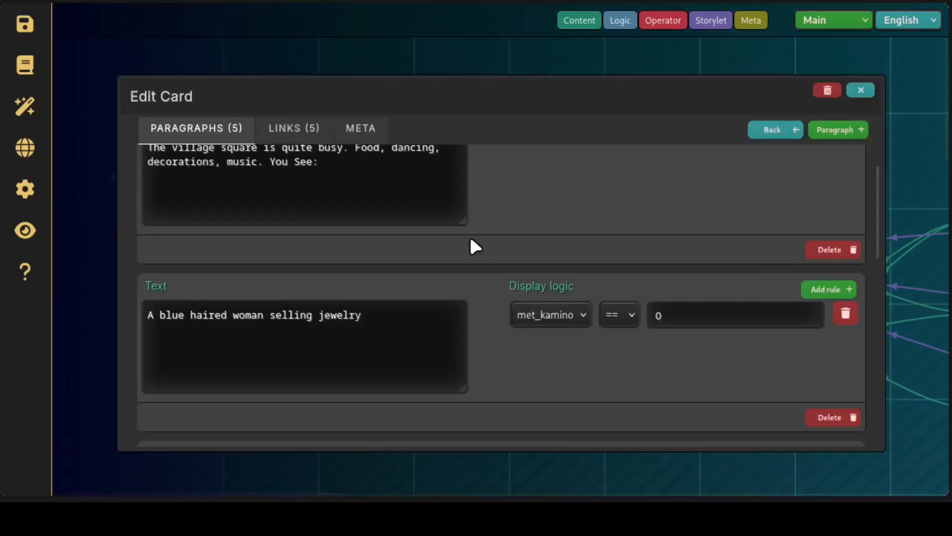
{"action": "scroll", "coordinate": [545, 269], "scroll_direction": "up", "scroll_amount": 2}
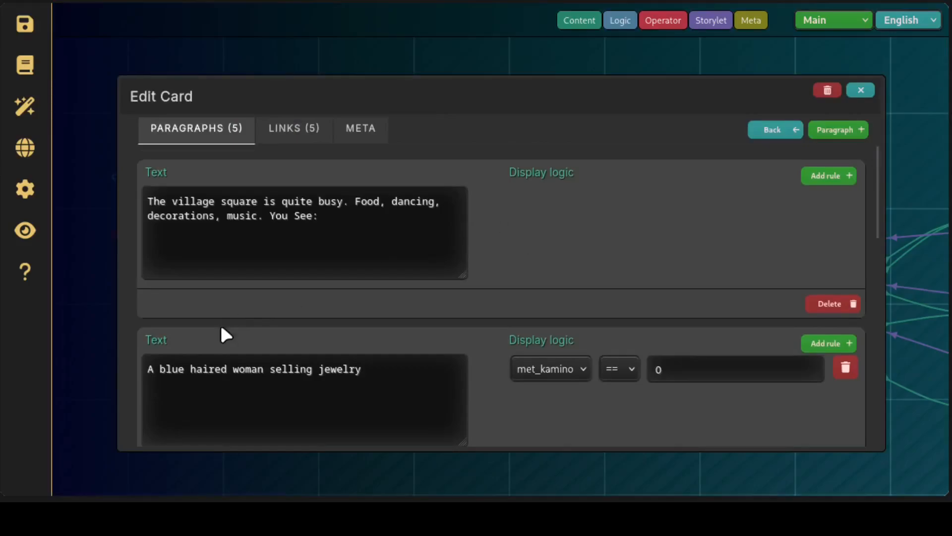
{"action": "scroll", "coordinate": [267, 287], "scroll_direction": "down", "scroll_amount": 6}
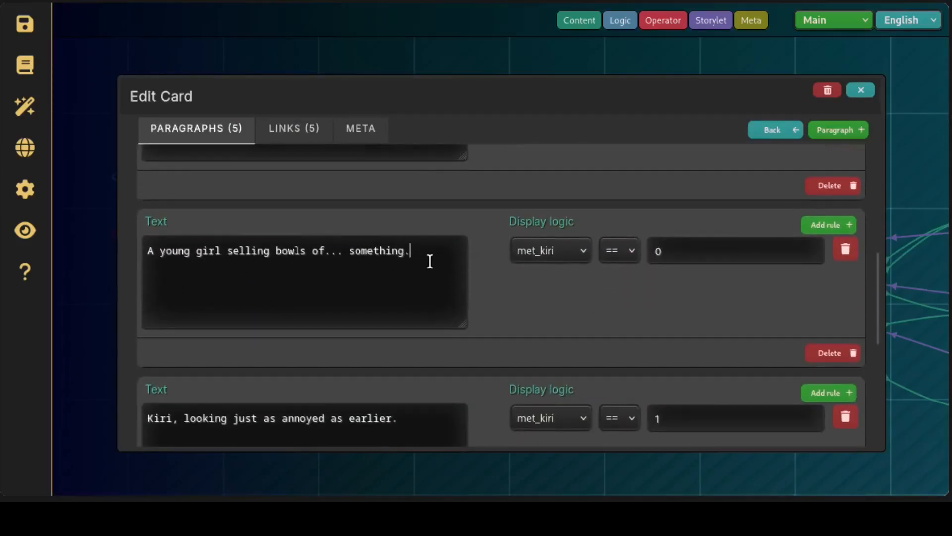
{"action": "left_click_drag", "start_coordinate": [429, 262], "coordinate": [127, 239]}
{"action": "scroll", "coordinate": [414, 286], "scroll_direction": "down", "scroll_amount": 4}
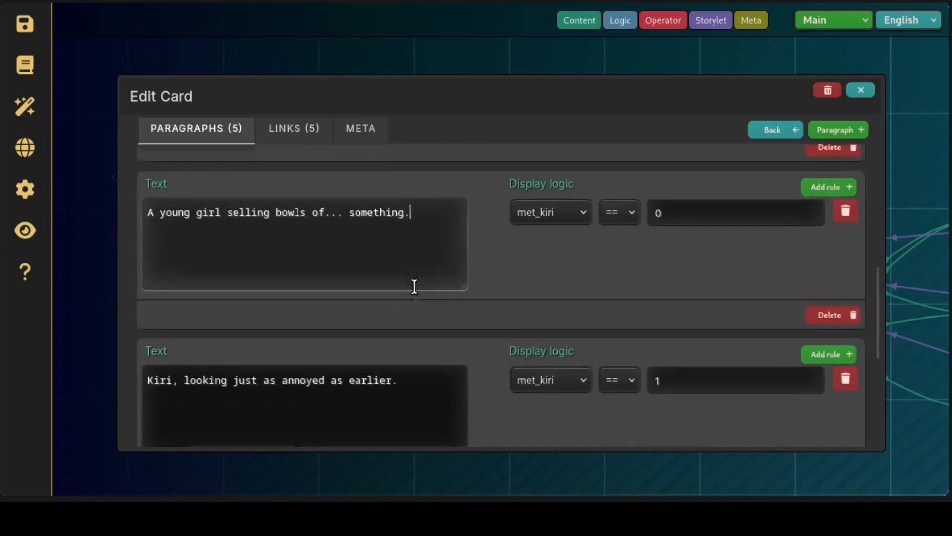
{"action": "scroll", "coordinate": [255, 352], "scroll_direction": "down", "scroll_amount": 2}
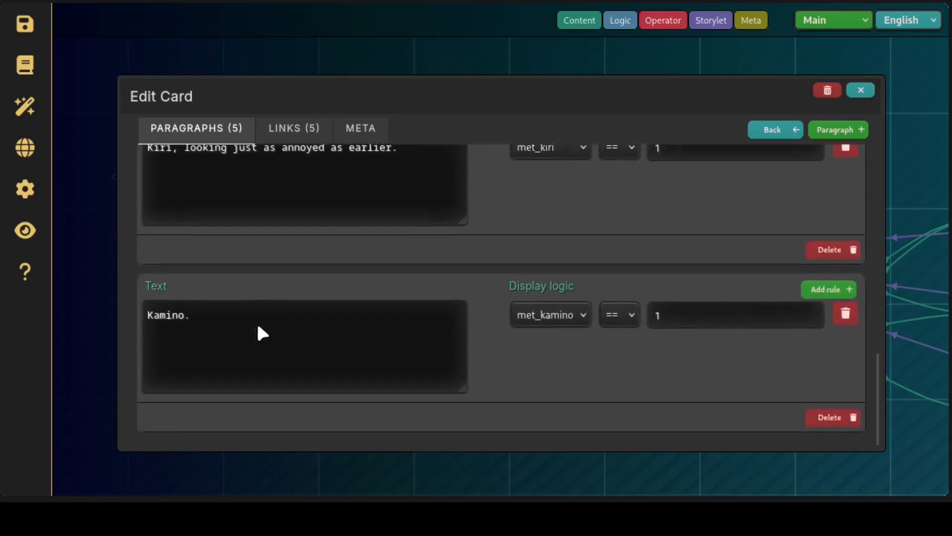
Compare the met_kiri display rules of the young girl paragraph and the Kiri paragraph
{"action": "scroll", "coordinate": [263, 330], "scroll_direction": "up", "scroll_amount": 4}
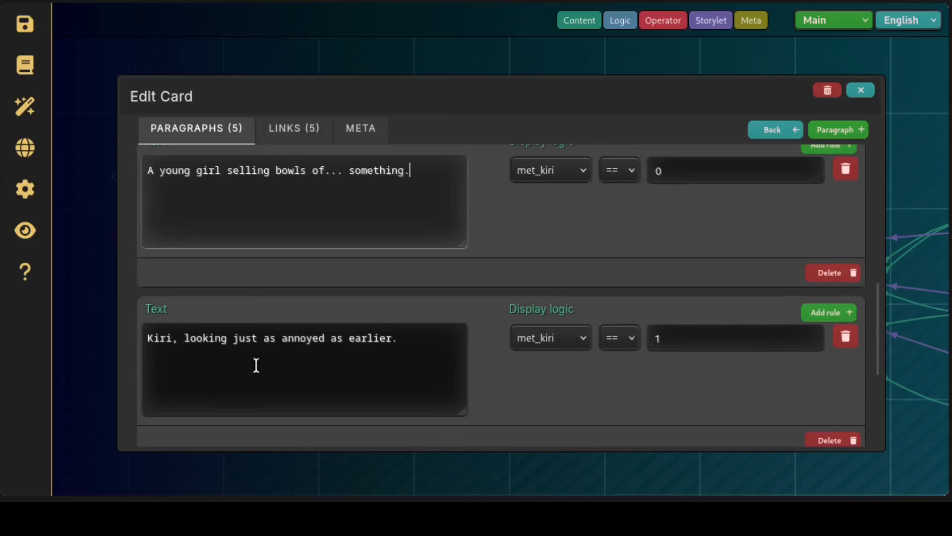
{"action": "scroll", "coordinate": [882, 323], "scroll_direction": "up", "scroll_amount": 1}
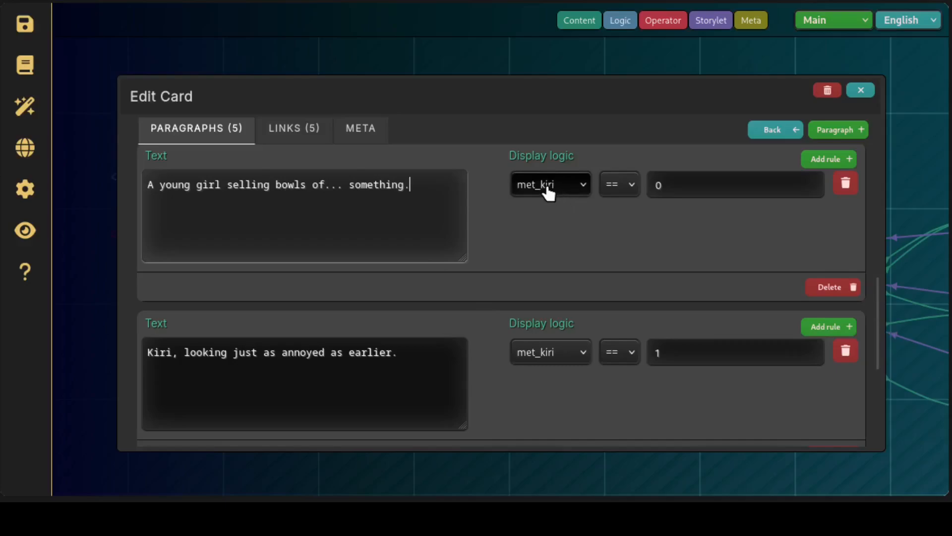
{"action": "left_click", "coordinate": [689, 189]}
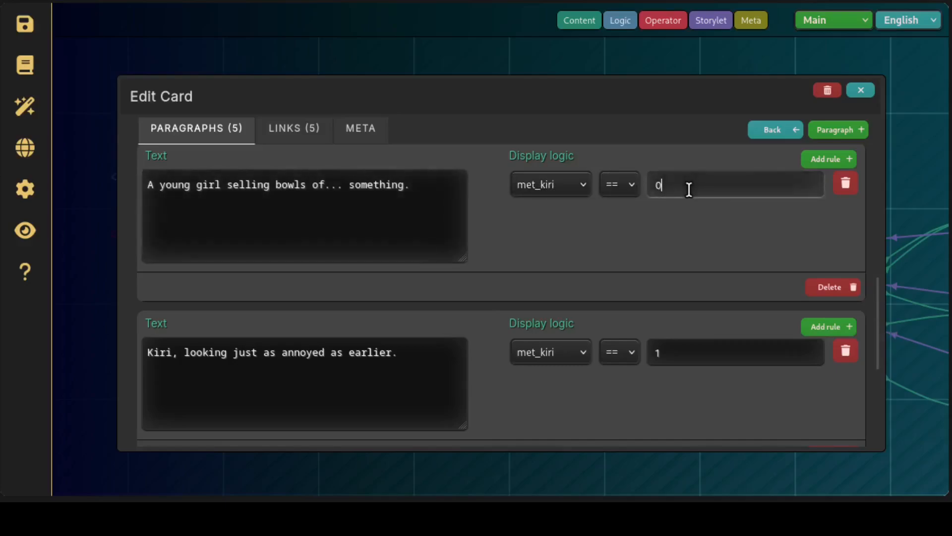
{"action": "left_click", "coordinate": [322, 369]}
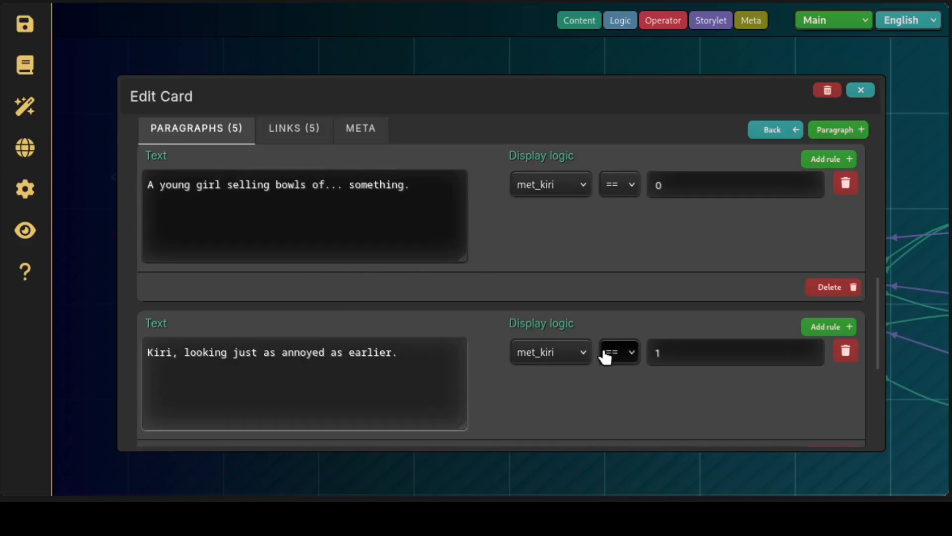
{"action": "left_click", "coordinate": [684, 356]}
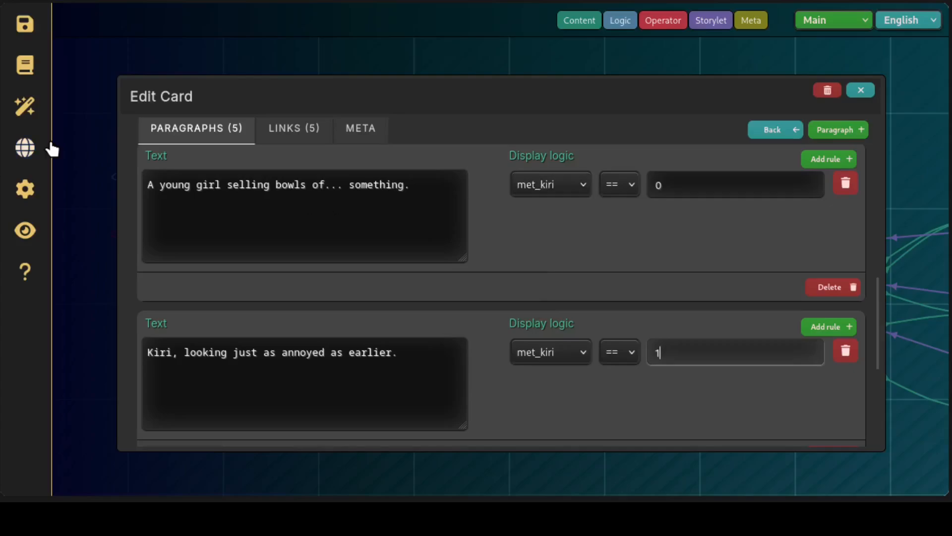
Open the story's variables list and look through the defined variables
{"action": "left_click", "coordinate": [35, 113]}
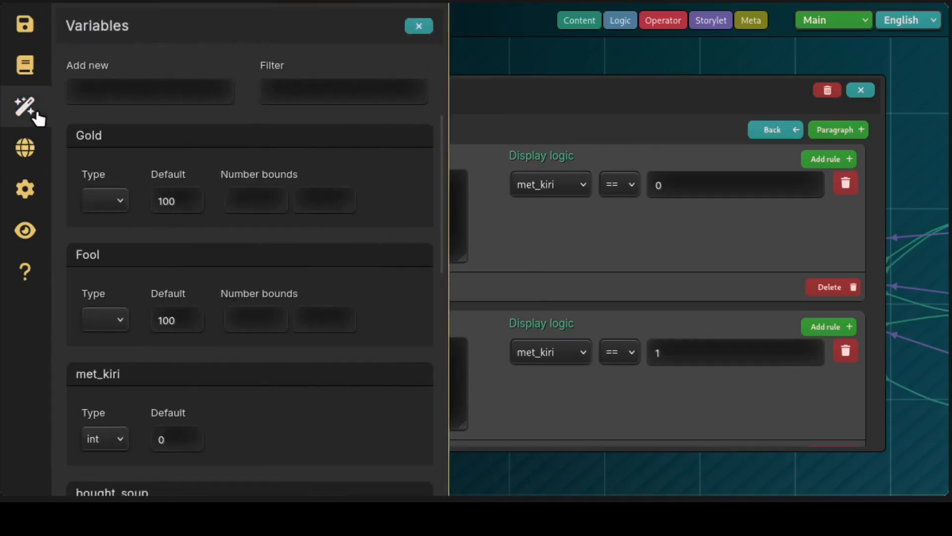
{"action": "scroll", "coordinate": [205, 207], "scroll_direction": "down", "scroll_amount": 10}
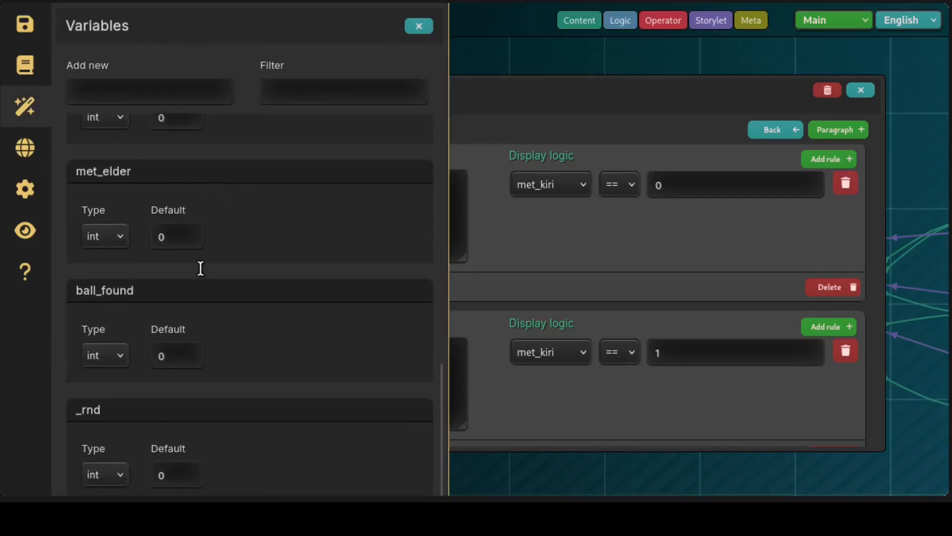
{"action": "scroll", "coordinate": [178, 334], "scroll_direction": "up", "scroll_amount": 5}
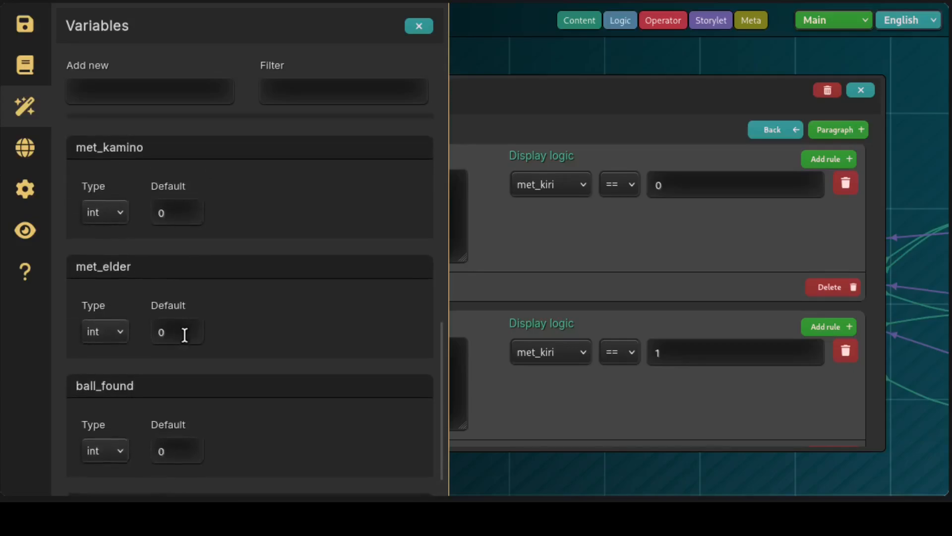
{"action": "scroll", "coordinate": [183, 330], "scroll_direction": "up", "scroll_amount": 2}
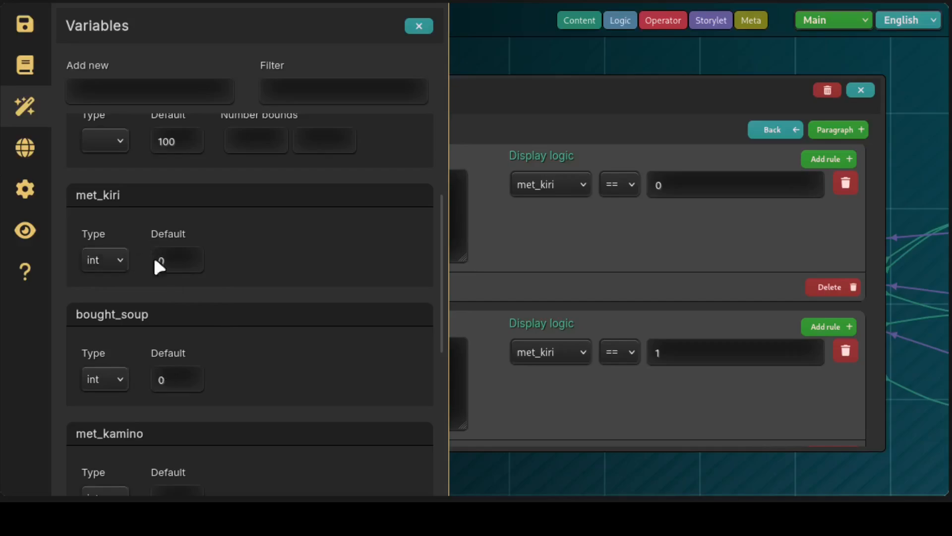
Examine the type choices and default value of met_kiri, and close the variables list and the card editor
{"action": "left_click", "coordinate": [109, 260]}
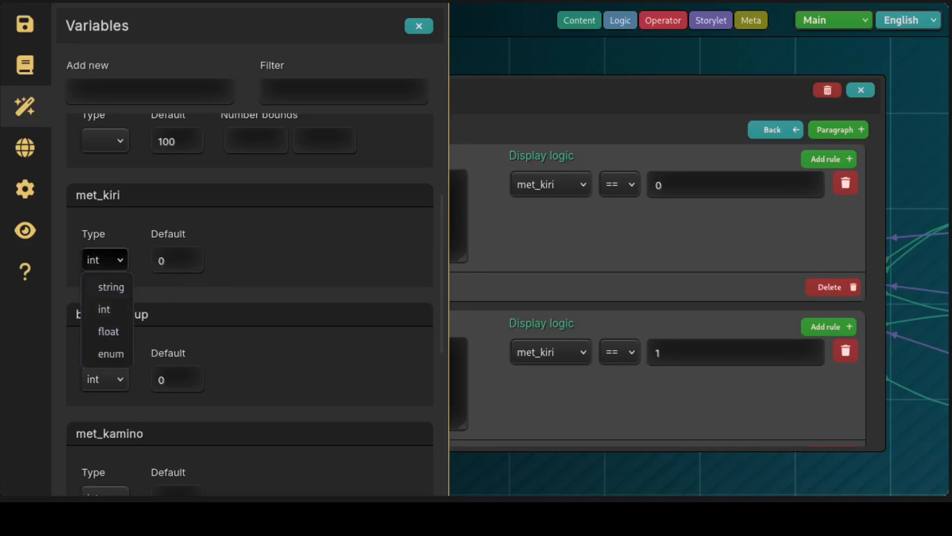
{"action": "left_click", "coordinate": [284, 240]}
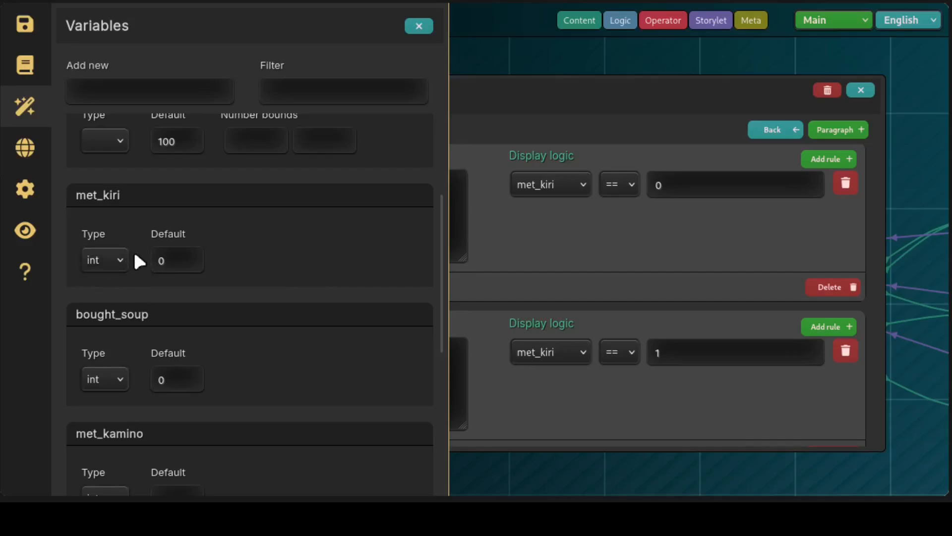
{"action": "left_click", "coordinate": [167, 271]}
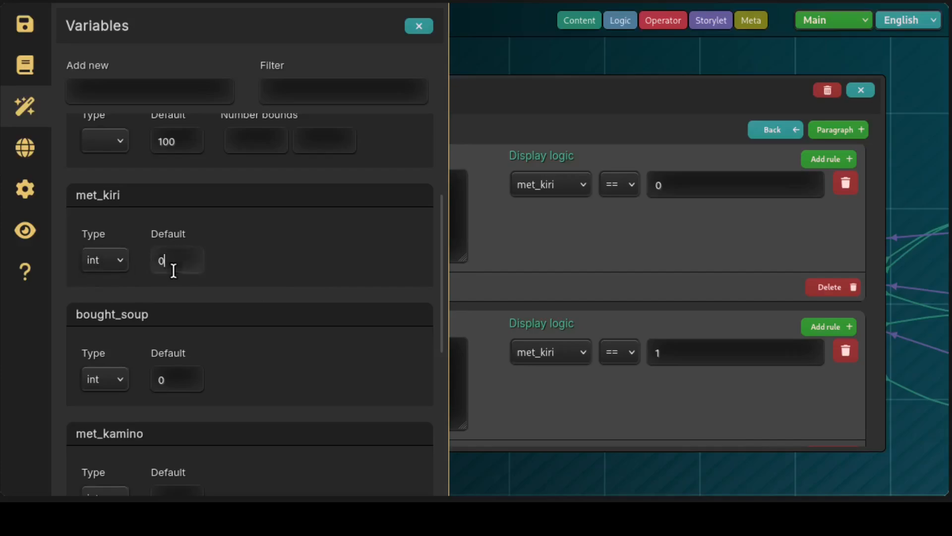
{"action": "left_click", "coordinate": [305, 263]}
{"action": "left_click", "coordinate": [419, 26]}
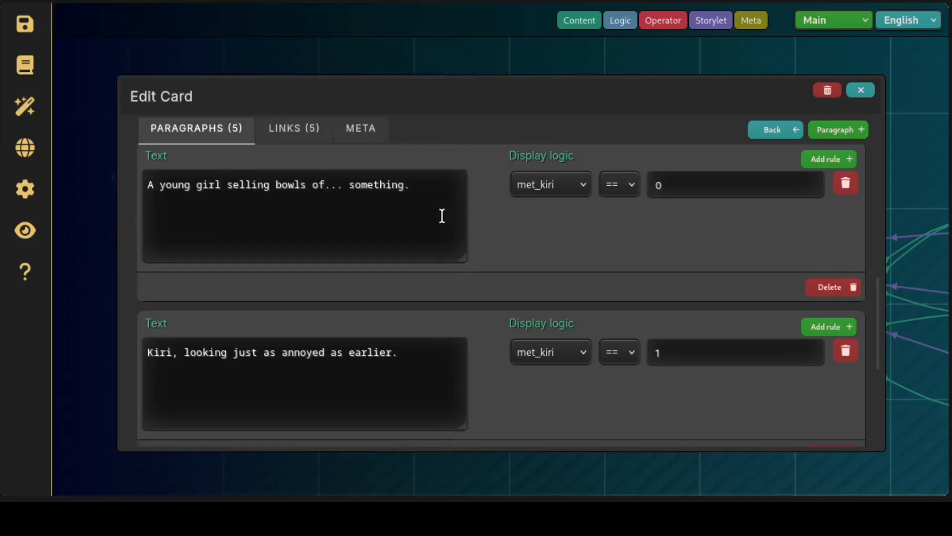
{"action": "left_click", "coordinate": [860, 91]}
Add a Storylet node above the C_Kiri storylet and an empty Content node to the left of the new storylet
{"action": "left_click_drag", "start_coordinate": [618, 378], "coordinate": [207, 344]}
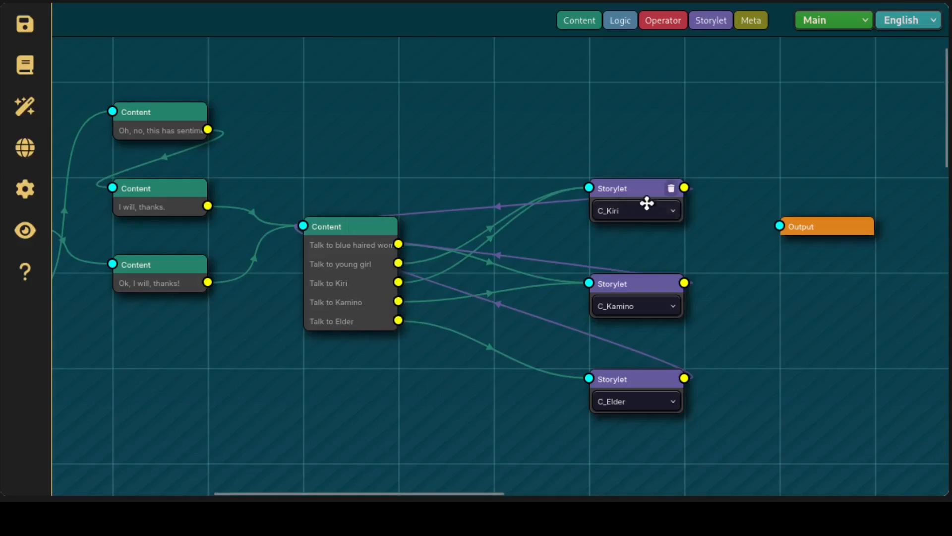
{"action": "mouse_move", "coordinate": [646, 204]}
{"action": "left_mouse_down"}
{"action": "mouse_move", "coordinate": [676, 145]}
{"action": "mouse_move", "coordinate": [650, 196]}
{"action": "mouse_move", "coordinate": [618, 207]}
{"action": "mouse_move", "coordinate": [627, 208]}
{"action": "left_mouse_up"}
{"action": "left_click_drag", "start_coordinate": [716, 24], "coordinate": [632, 95]}
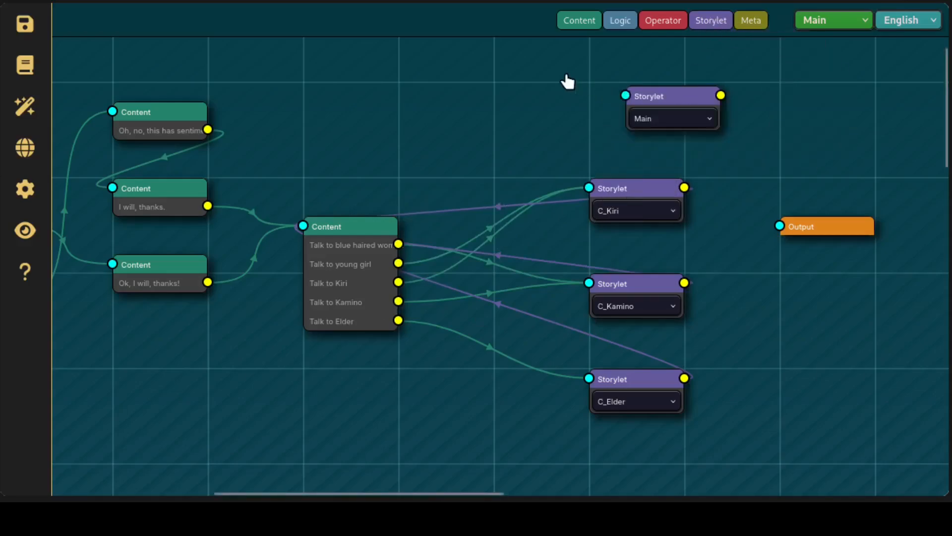
{"action": "left_click_drag", "start_coordinate": [588, 25], "coordinate": [452, 70]}
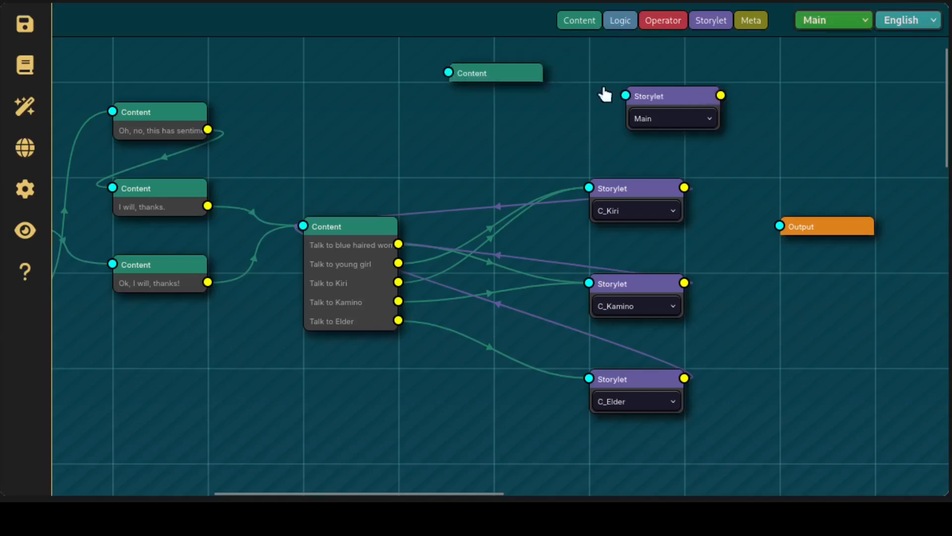
Delete the empty Content node and the new Storylet node set to Main above the C_Kiri storylet
{"action": "mouse_move", "coordinate": [533, 86]}
{"action": "left_click_drag", "start_coordinate": [512, 78], "coordinate": [500, 61]}
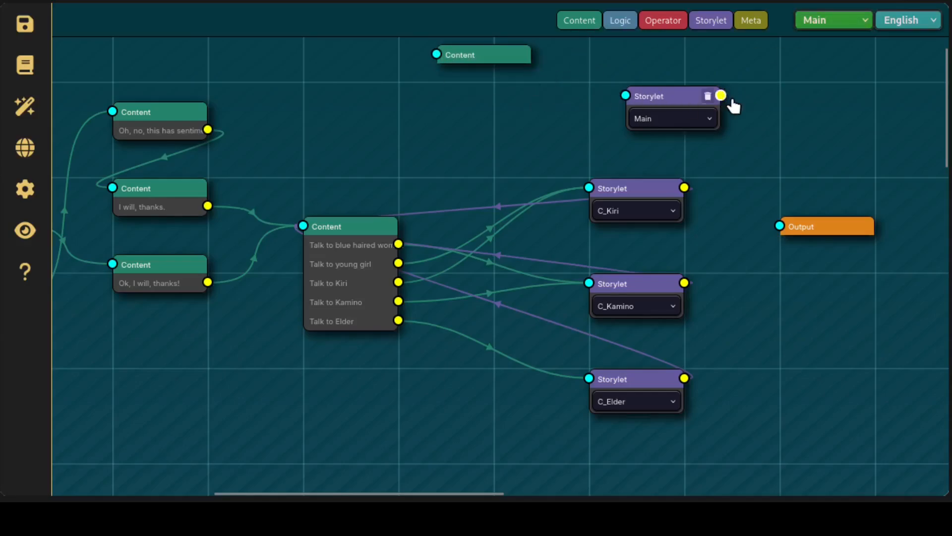
{"action": "left_click", "coordinate": [488, 55]}
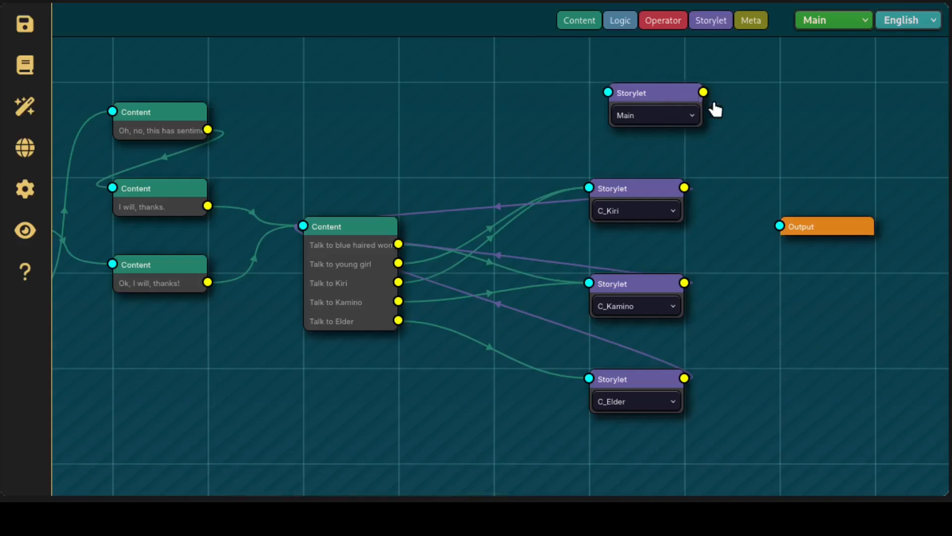
{"action": "left_click", "coordinate": [708, 97]}
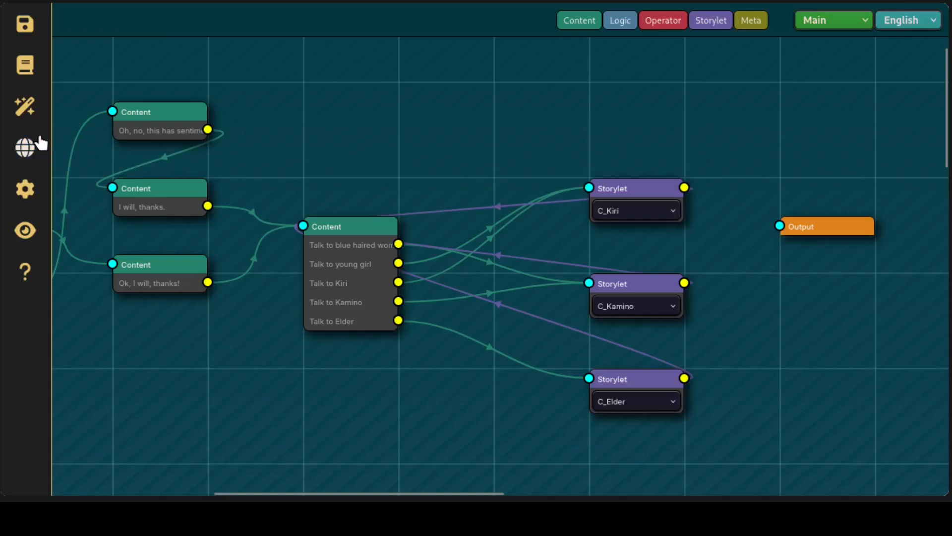
Open the story's storylets list and examine how the C_ storylets are named
{"action": "left_click", "coordinate": [30, 78]}
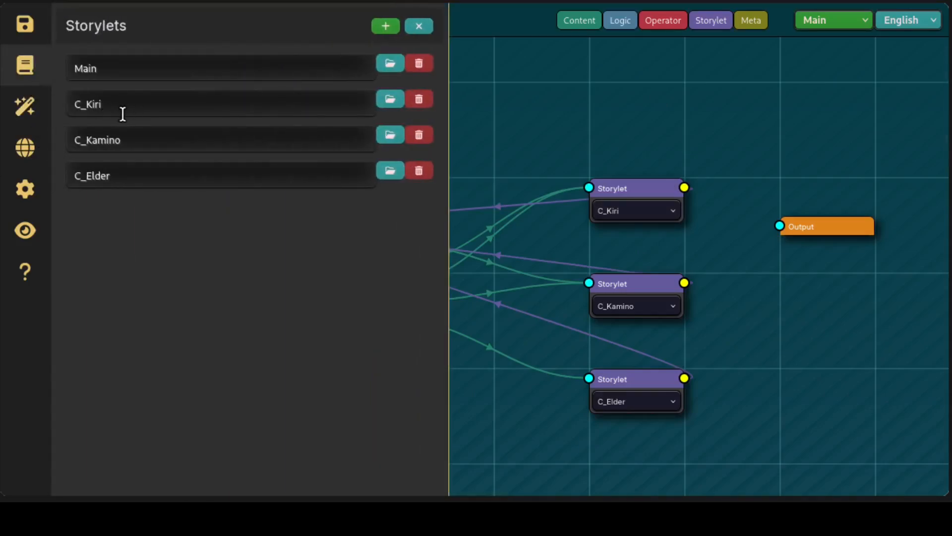
{"action": "left_click_drag", "start_coordinate": [86, 114], "coordinate": [76, 115]}
{"action": "left_click", "coordinate": [153, 308]}
Open the story's variables list and filter it by "met"
{"action": "left_click", "coordinate": [36, 120]}
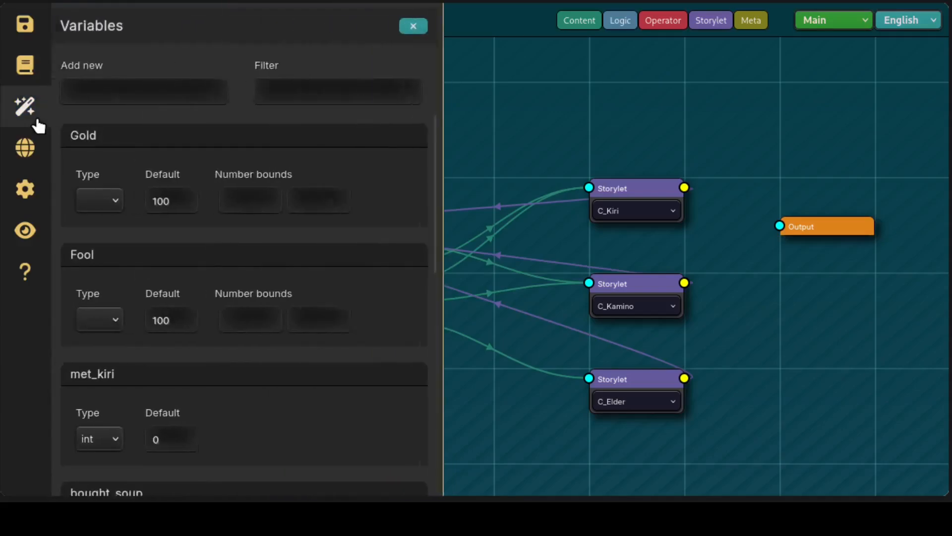
{"action": "left_click", "coordinate": [320, 102]}
{"action": "type", "text": "met"}
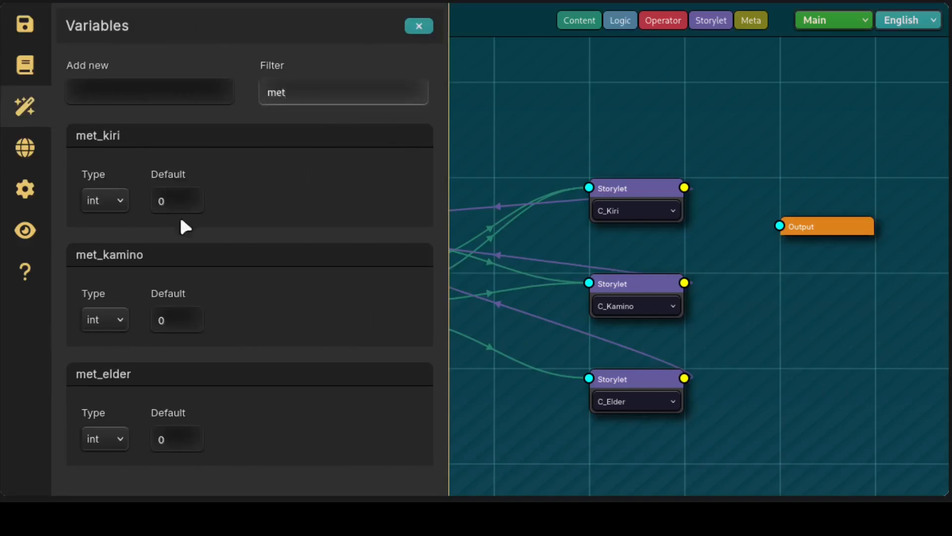
Open the C_Kiri storylet from the storylets list and move its Logic node slightly down, away from the Input node
{"action": "left_click", "coordinate": [45, 74]}
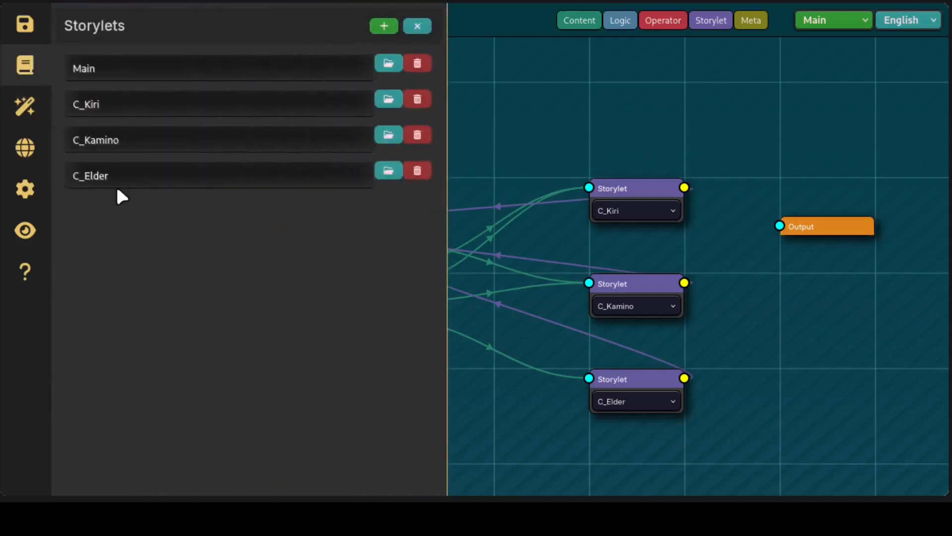
{"action": "left_click", "coordinate": [385, 27]}
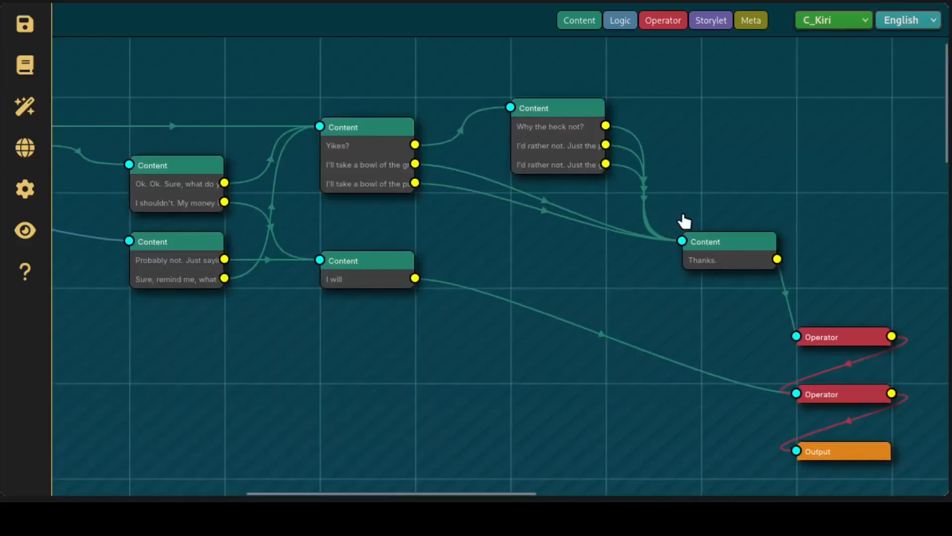
{"action": "left_click_drag", "start_coordinate": [412, 345], "coordinate": [838, 394]}
{"action": "left_click_drag", "start_coordinate": [434, 393], "coordinate": [788, 450]}
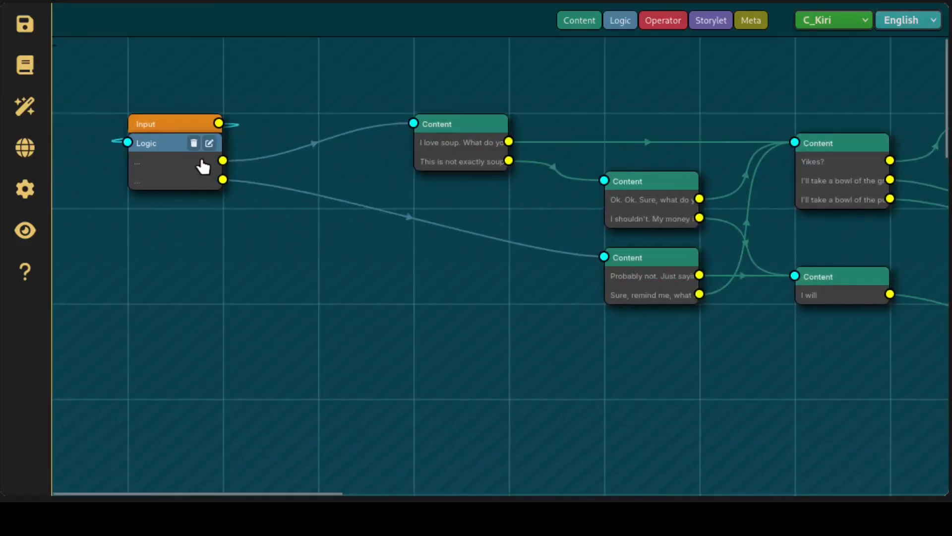
{"action": "left_click_drag", "start_coordinate": [174, 151], "coordinate": [174, 170]}
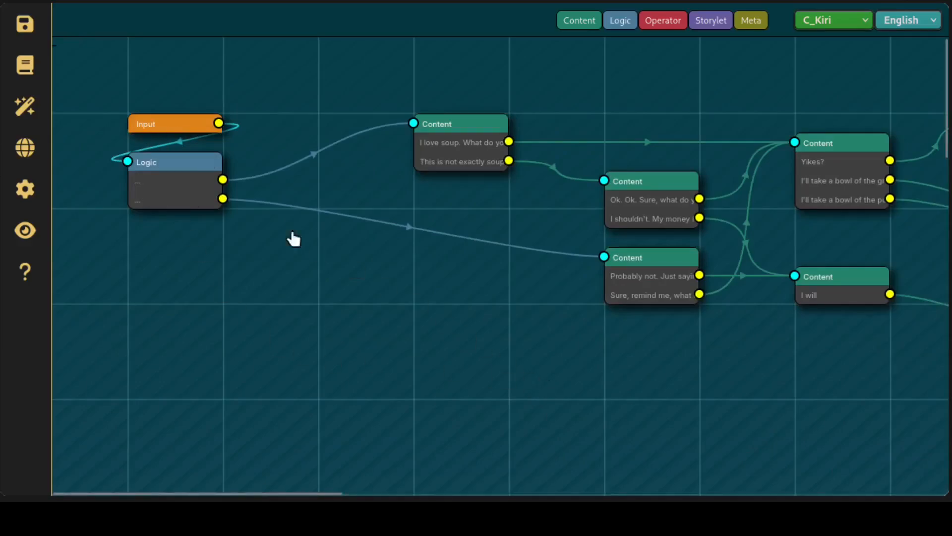
Examine the operation set in the Operator node directly above the Output node of C_Kiri, and close its editor
{"action": "left_click_drag", "start_coordinate": [846, 323], "coordinate": [306, 348]}
{"action": "left_click_drag", "start_coordinate": [541, 359], "coordinate": [266, 308]}
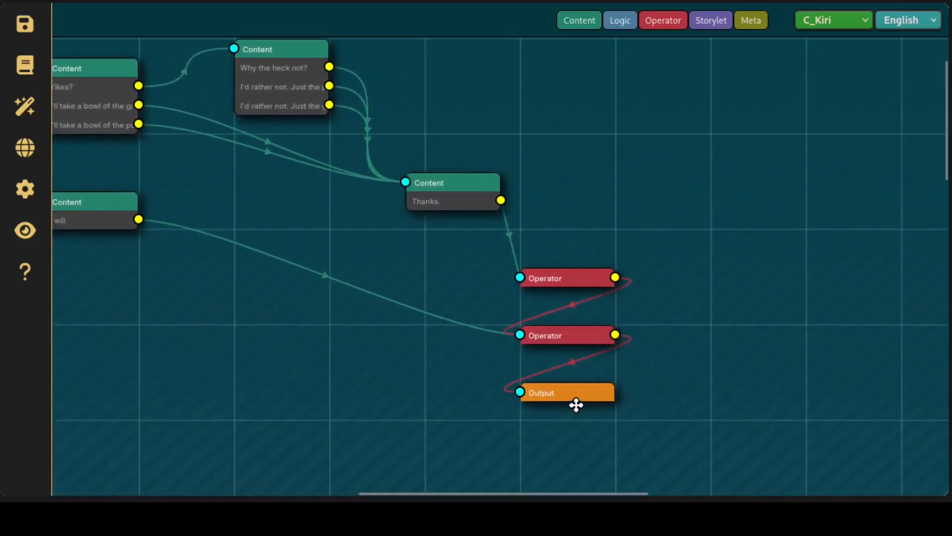
{"action": "left_click_drag", "start_coordinate": [125, 199], "coordinate": [527, 272]}
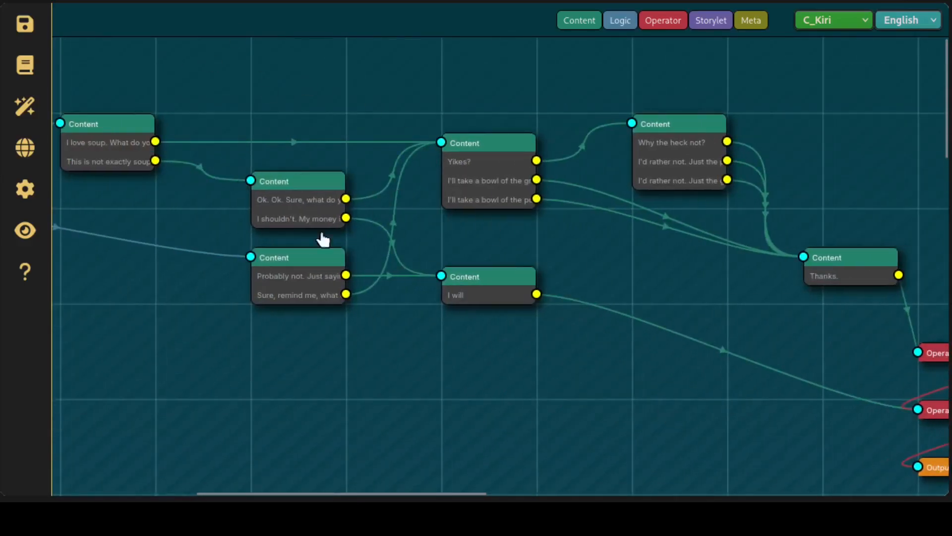
{"action": "left_click_drag", "start_coordinate": [778, 344], "coordinate": [344, 270]}
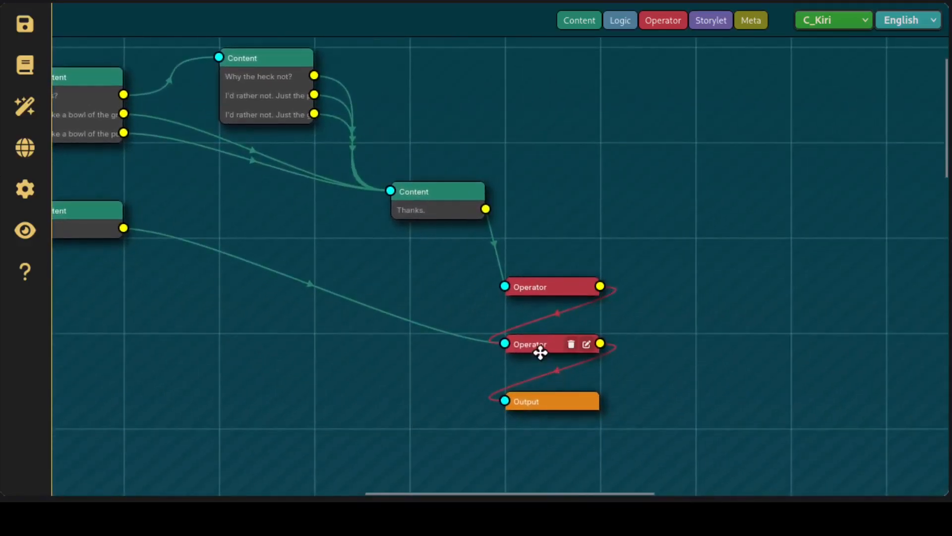
{"action": "left_click", "coordinate": [586, 344]}
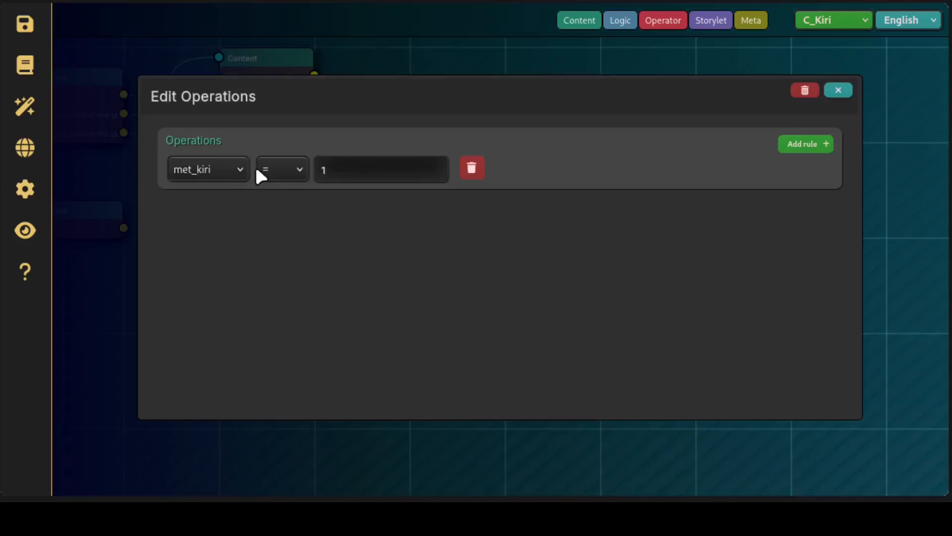
{"action": "left_click", "coordinate": [843, 92]}
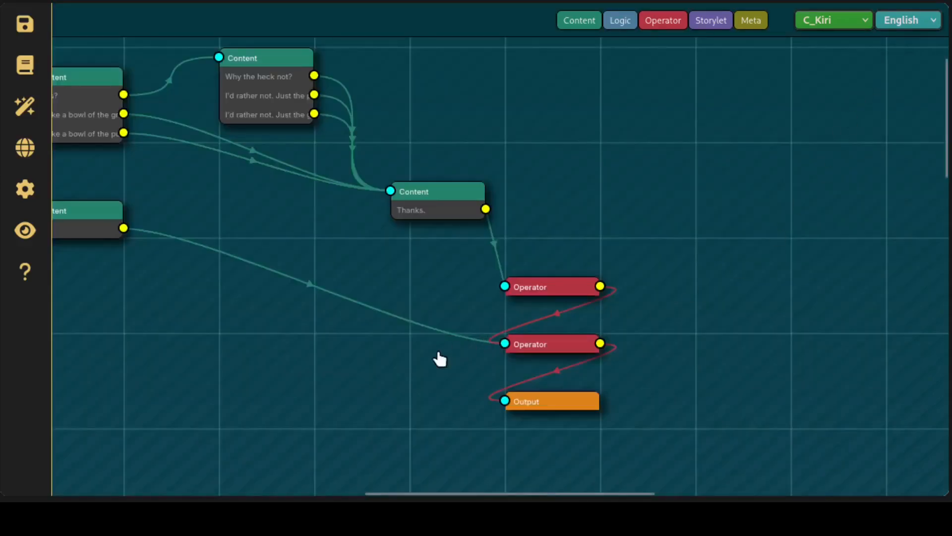
Move the "Thanks." Content node slightly up and to the left
{"action": "left_click_drag", "start_coordinate": [439, 359], "coordinate": [648, 468]}
{"action": "mouse_move", "coordinate": [467, 134]}
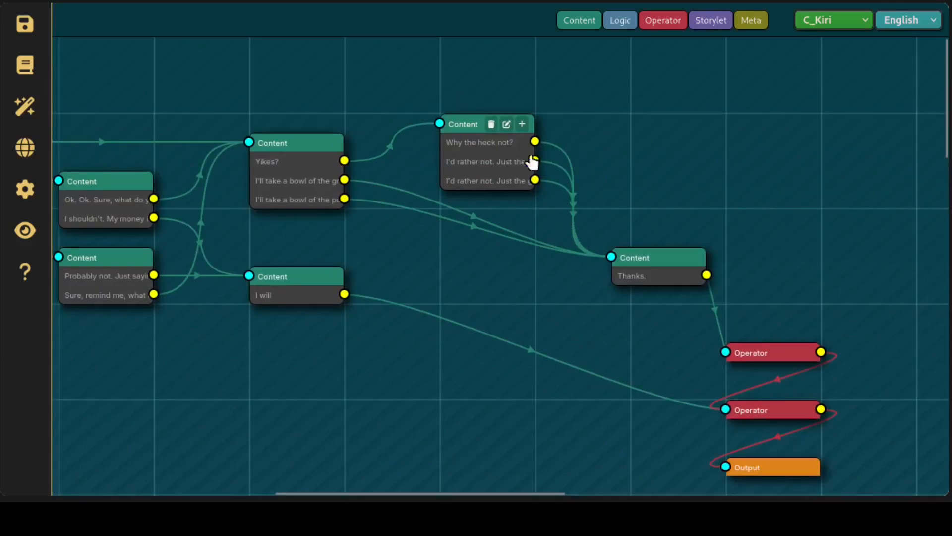
{"action": "mouse_move", "coordinate": [662, 264]}
{"action": "left_mouse_down"}
{"action": "mouse_move", "coordinate": [578, 272]}
{"action": "mouse_move", "coordinate": [650, 263]}
{"action": "left_mouse_up"}
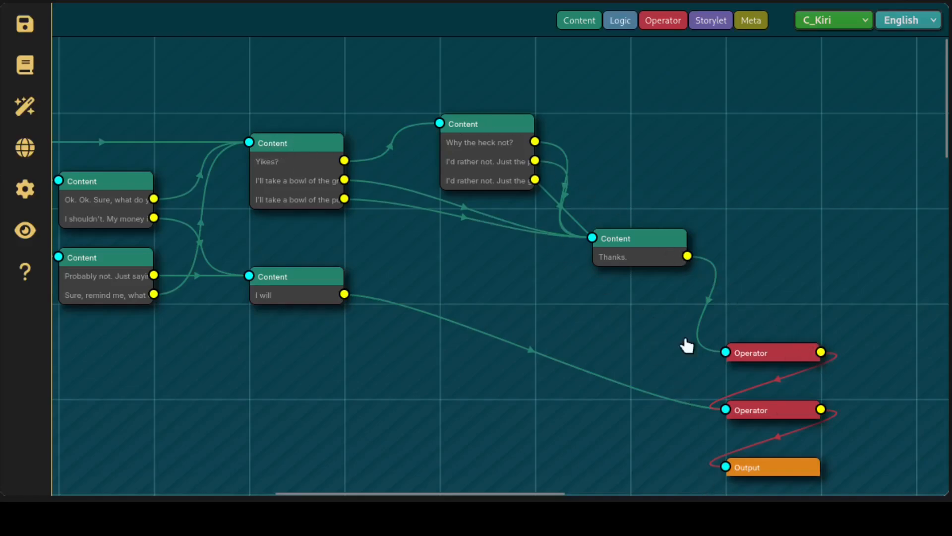
Examine the operation of the Operator node that the "Thanks." link leads to, and close its editor
{"action": "left_click", "coordinate": [807, 353]}
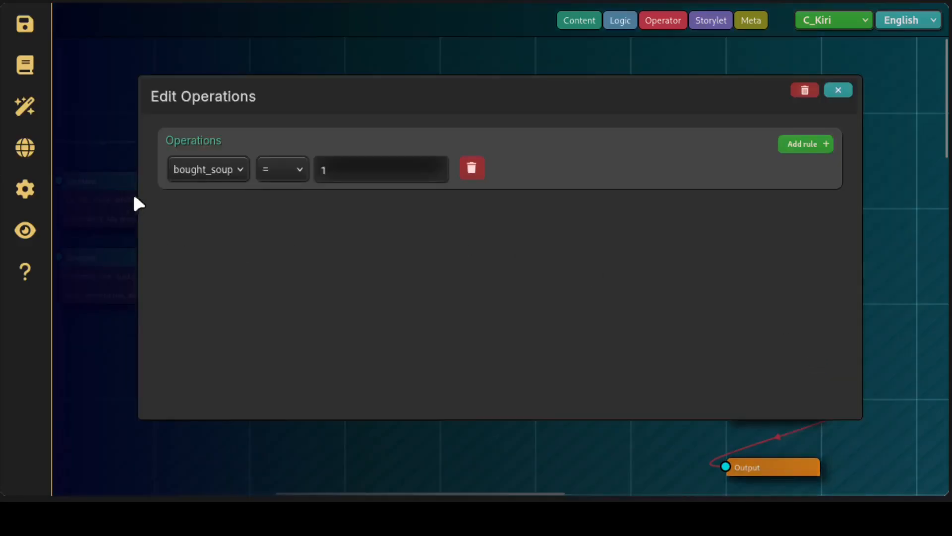
{"action": "left_click", "coordinate": [838, 90]}
{"action": "left_click_drag", "start_coordinate": [412, 384], "coordinate": [333, 317]}
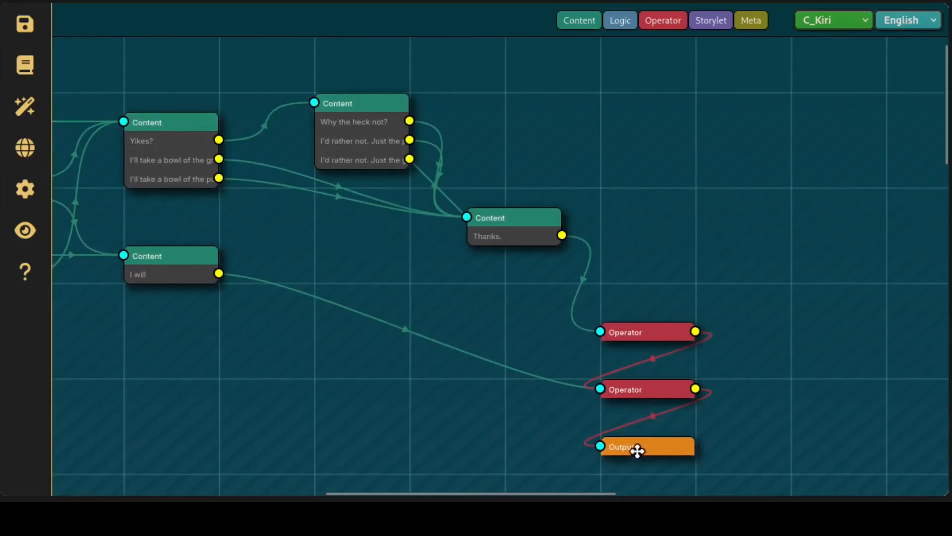
Switch to the Main storylet and look over how its Content nodes lead to the "Talk to" choices
{"action": "left_click", "coordinate": [827, 21]}
{"action": "left_click", "coordinate": [821, 42]}
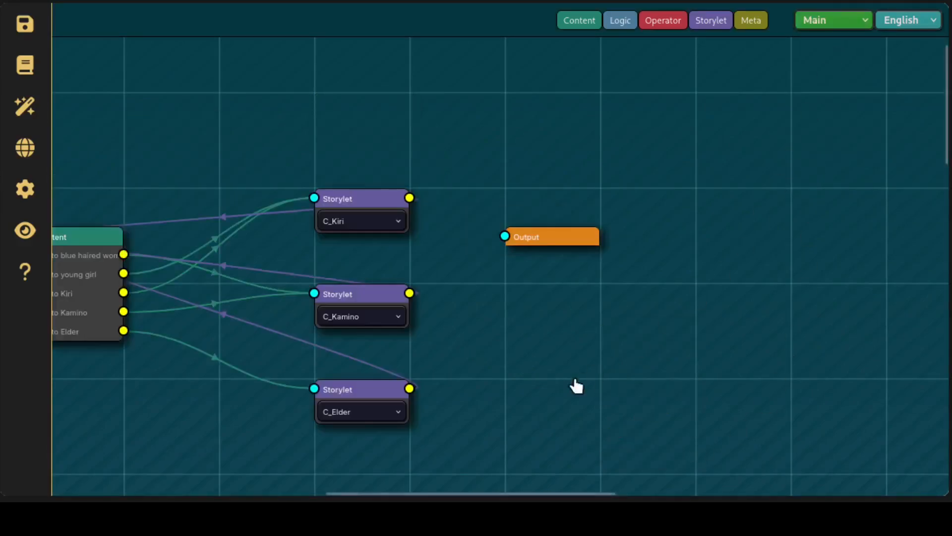
{"action": "scroll", "coordinate": [602, 381], "scroll_direction": "left", "scroll_amount": 10}
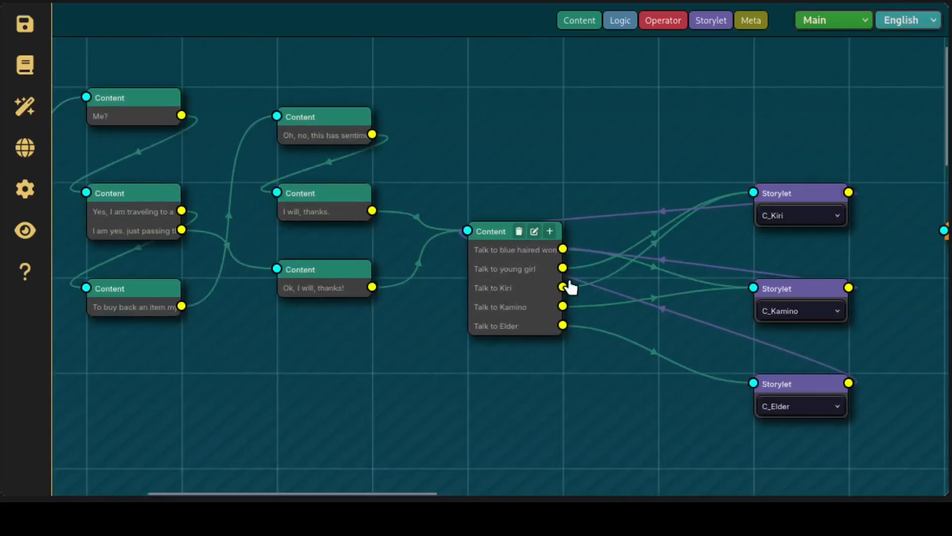
{"action": "left_click_drag", "start_coordinate": [418, 353], "coordinate": [600, 247]}
{"action": "left_click_drag", "start_coordinate": [408, 333], "coordinate": [597, 359]}
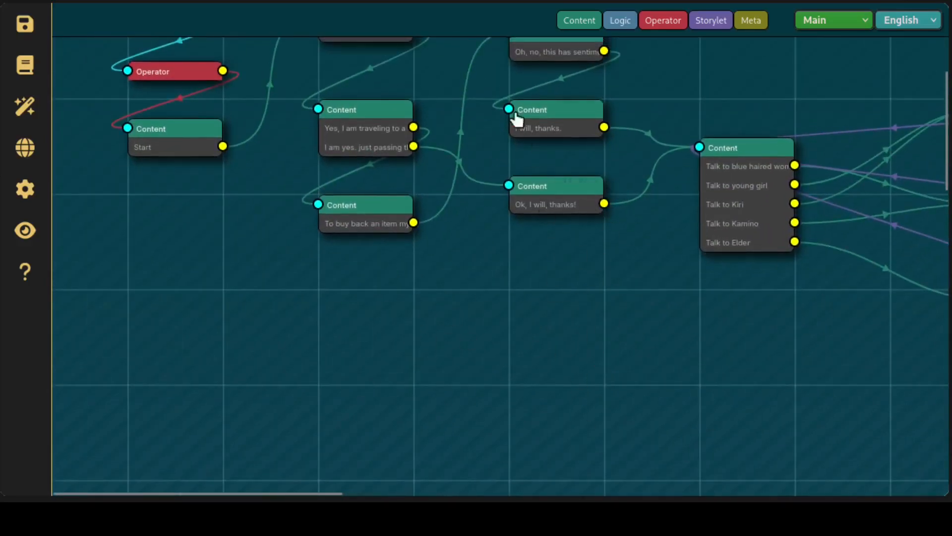
{"action": "left_click_drag", "start_coordinate": [507, 215], "coordinate": [460, 251]}
{"action": "left_click_drag", "start_coordinate": [600, 291], "coordinate": [332, 270]}
Switch to the C_Kiri storylet and move its Logic node down and to the right, clear of the Input node
{"action": "left_click", "coordinate": [829, 20]}
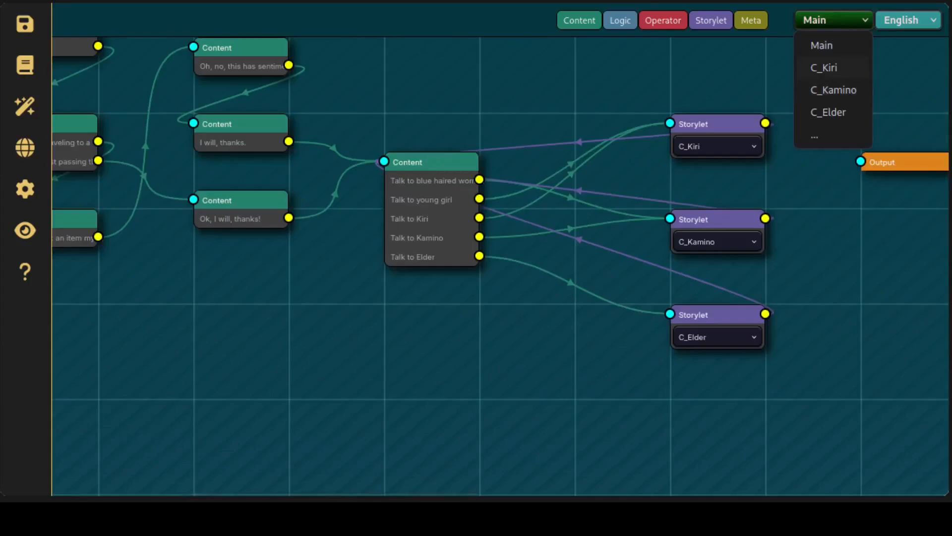
{"action": "left_click", "coordinate": [829, 67]}
{"action": "left_click_drag", "start_coordinate": [506, 261], "coordinate": [776, 457]}
{"action": "left_click_drag", "start_coordinate": [379, 346], "coordinate": [433, 345]}
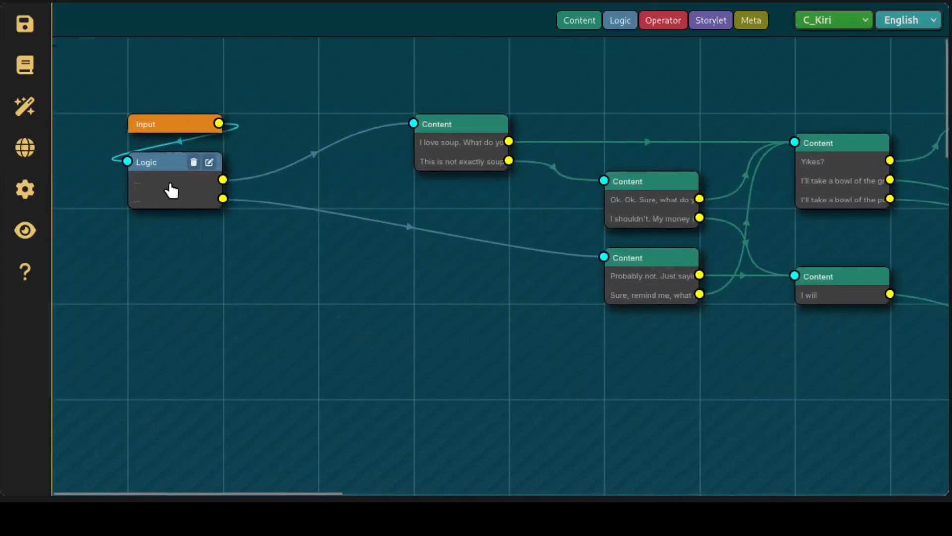
{"action": "left_click_drag", "start_coordinate": [163, 170], "coordinate": [292, 235]}
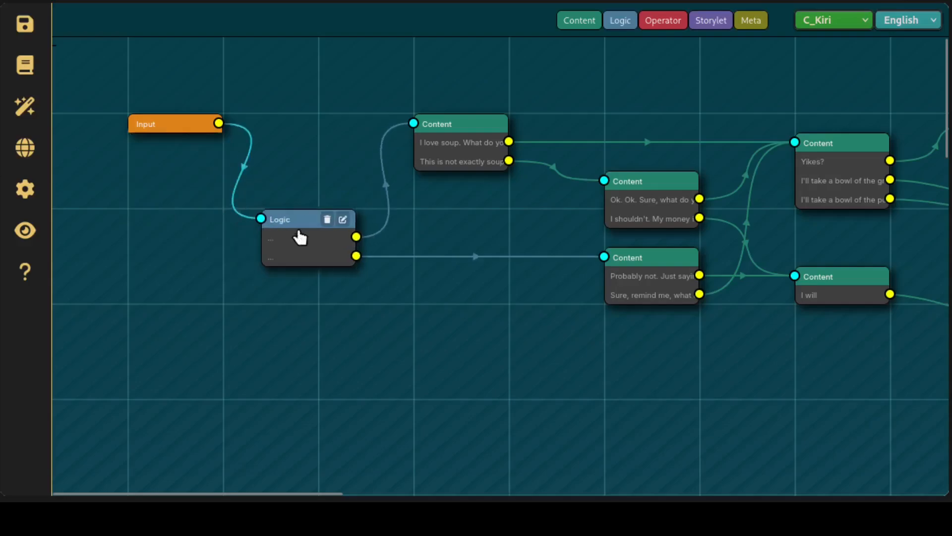
Examine the met_kiri condition on the Logic node's first link and the second link without rules, and close the editor
{"action": "left_click", "coordinate": [347, 222]}
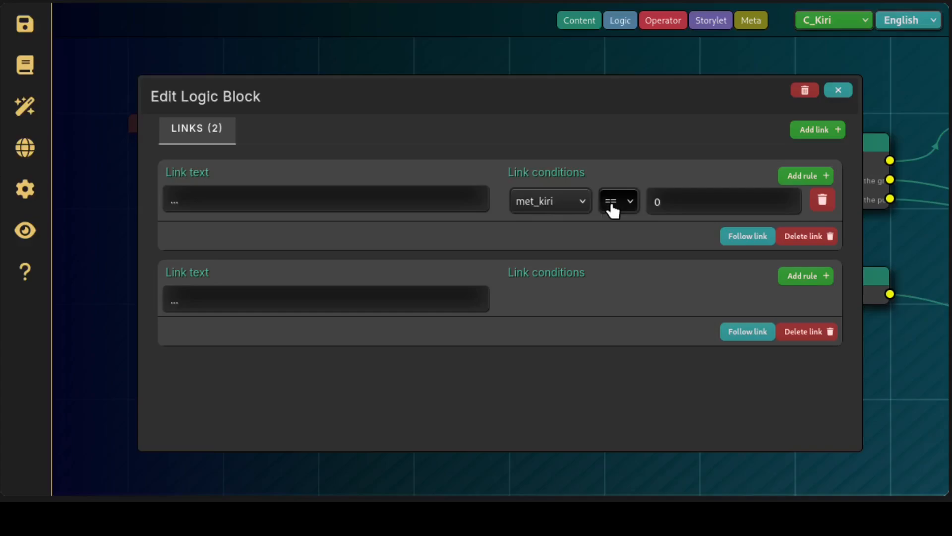
{"action": "left_click", "coordinate": [652, 201]}
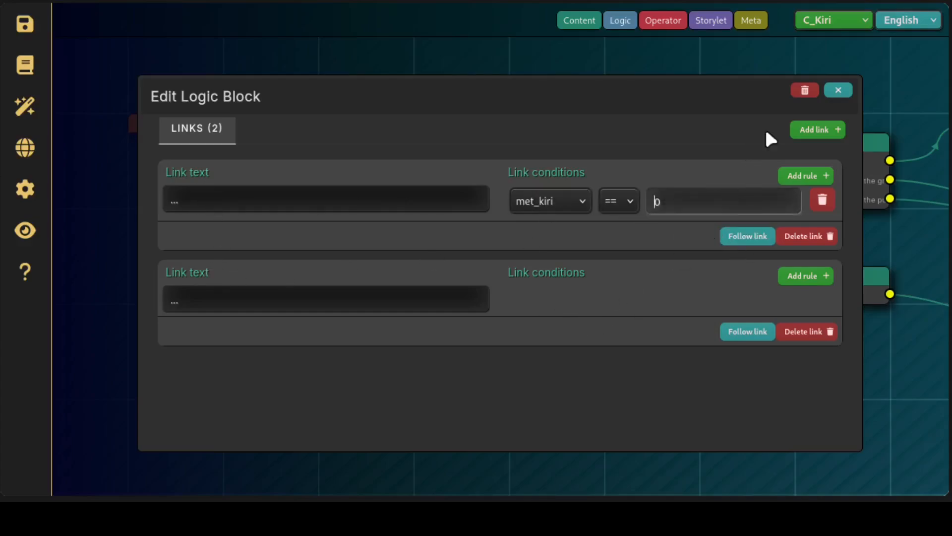
{"action": "left_click", "coordinate": [847, 93]}
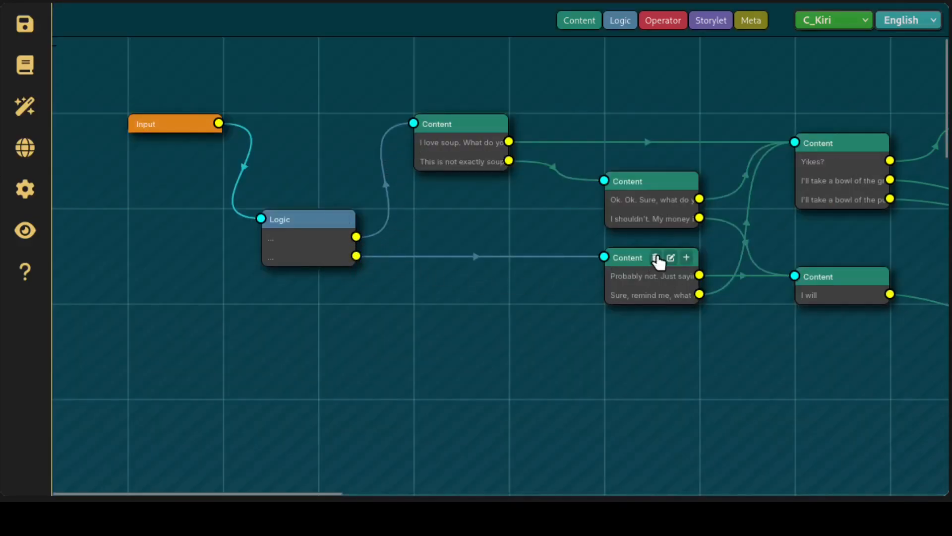
Look over the C_Kiri dialogue paths and open the meta settings of the "I love soup" Content card
{"action": "left_click_drag", "start_coordinate": [518, 363], "coordinate": [599, 412]}
{"action": "mouse_move", "coordinate": [472, 149]}
{"action": "left_click_drag", "start_coordinate": [773, 465], "coordinate": [479, 474]}
{"action": "left_click_drag", "start_coordinate": [557, 438], "coordinate": [879, 299]}
{"action": "left_click_drag", "start_coordinate": [378, 281], "coordinate": [595, 364]}
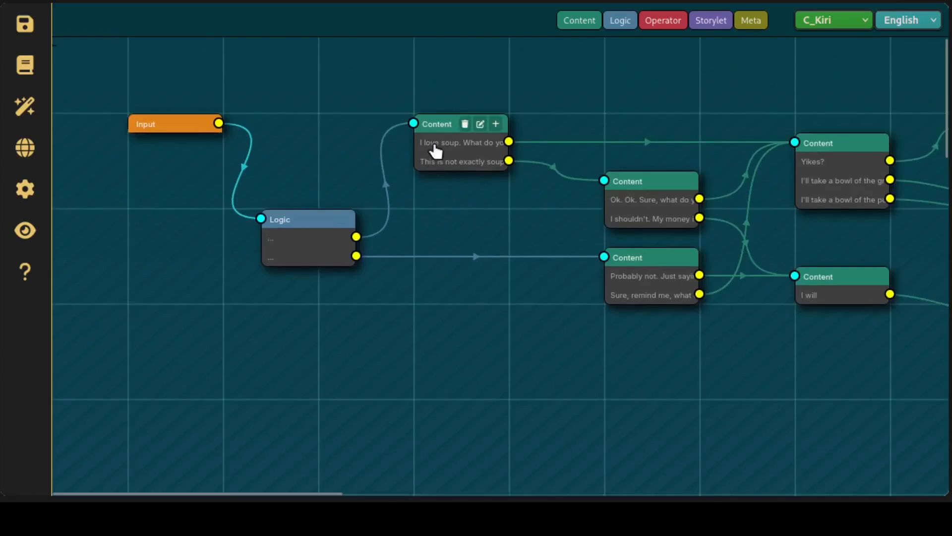
{"action": "left_click", "coordinate": [480, 124]}
{"action": "left_click", "coordinate": [363, 126]}
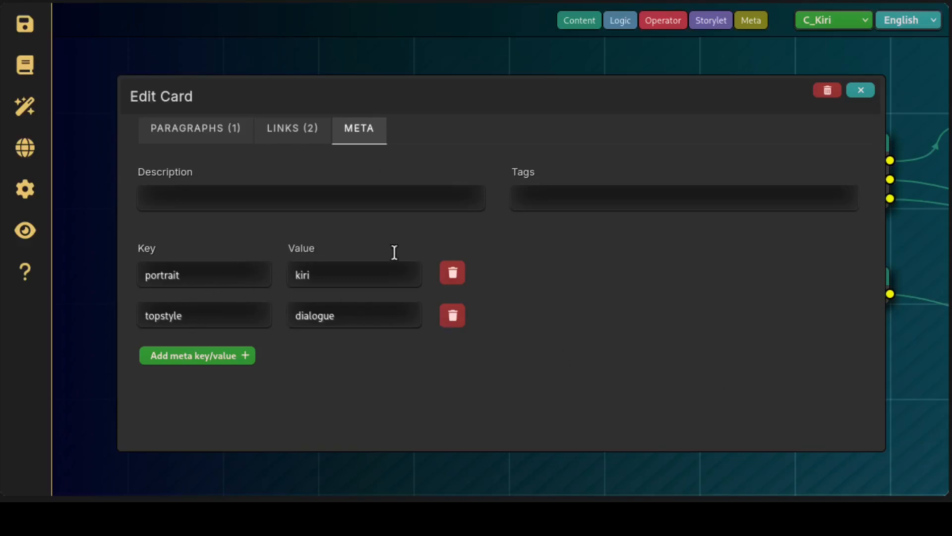
Add two empty meta key/value pairs to the card and delete both again
{"action": "left_click", "coordinate": [215, 353]}
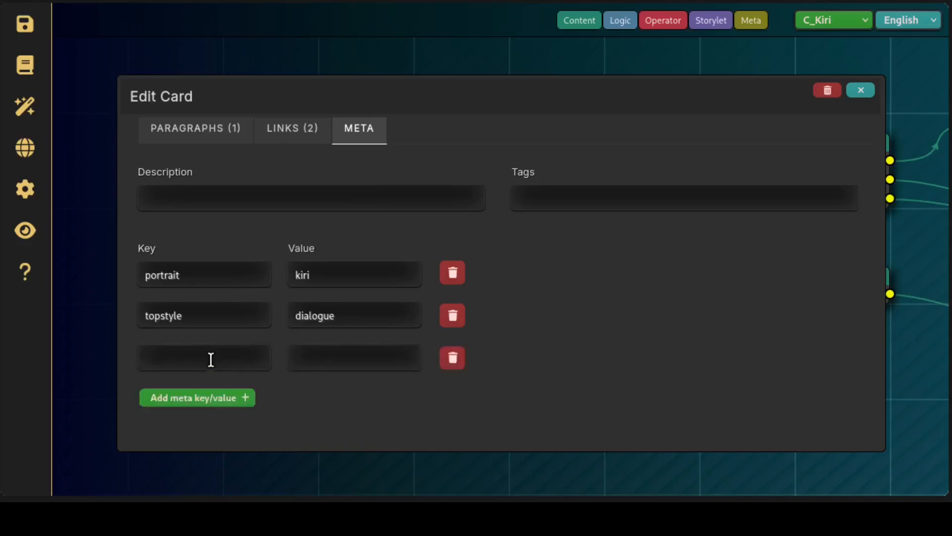
{"action": "left_click", "coordinate": [192, 398]}
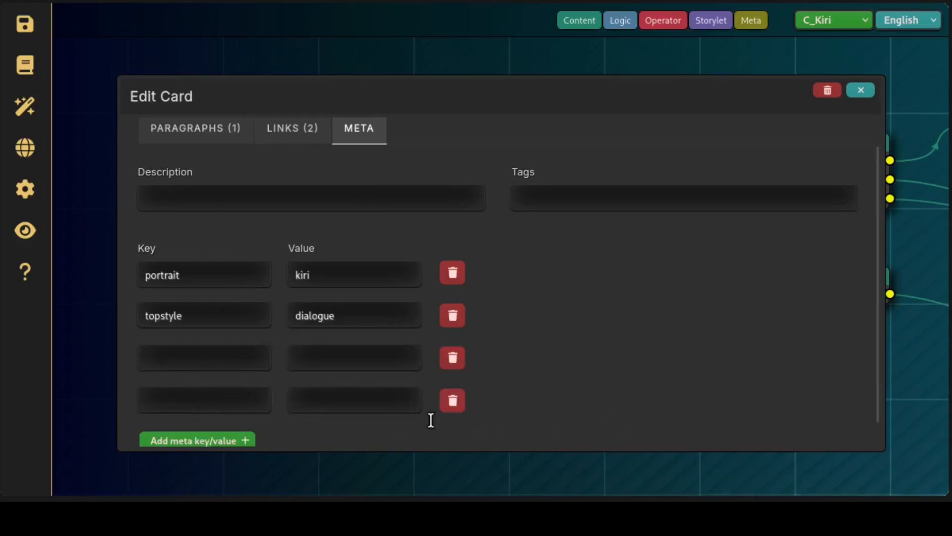
{"action": "left_click", "coordinate": [452, 400]}
{"action": "left_click", "coordinate": [453, 359]}
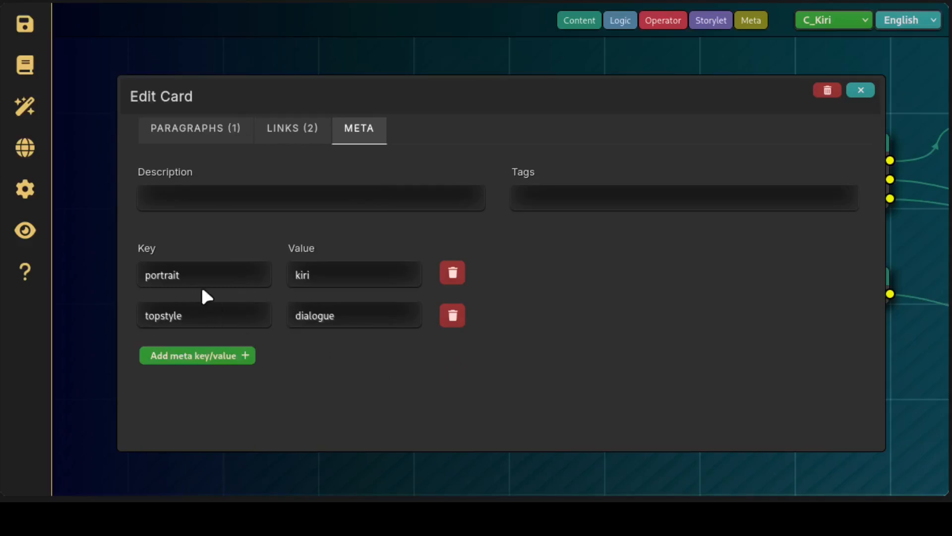
Examine the card's portrait meta key and its kiri value
{"action": "left_click_drag", "start_coordinate": [199, 279], "coordinate": [132, 274]}
{"action": "left_click", "coordinate": [178, 286]}
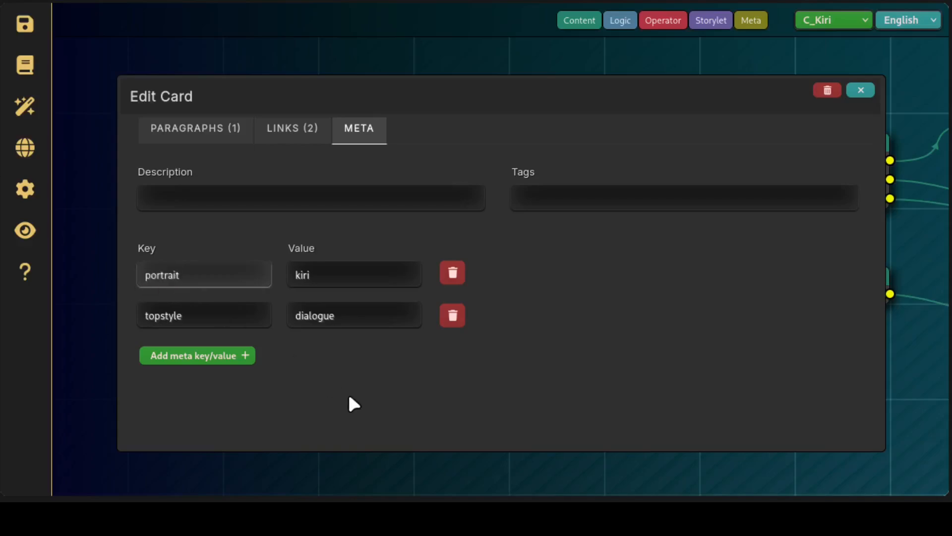
{"action": "left_click", "coordinate": [348, 397]}
{"action": "left_click_drag", "start_coordinate": [340, 283], "coordinate": [283, 275]}
{"action": "left_click", "coordinate": [322, 396]}
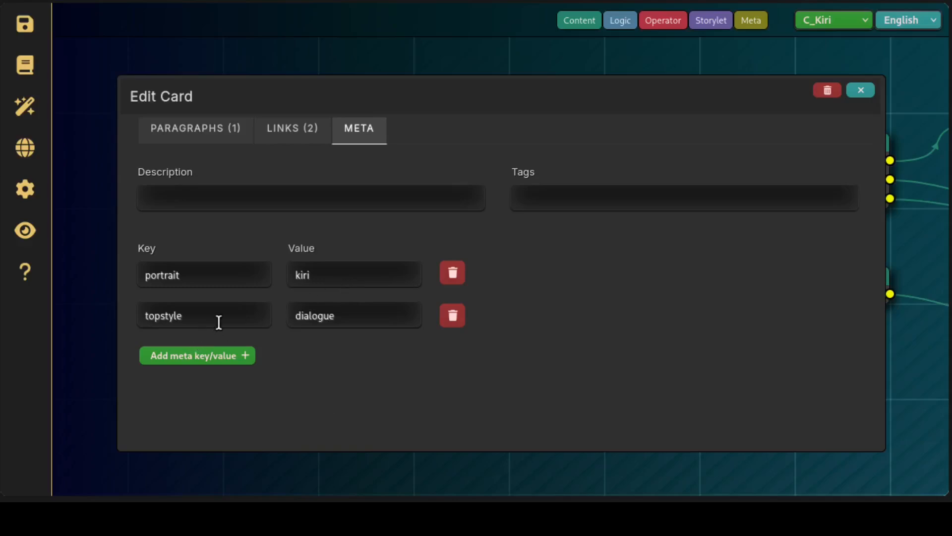
Examine the card's topstyle meta key and its dialogue value, and close the card editor
{"action": "left_click_drag", "start_coordinate": [217, 322], "coordinate": [140, 307]}
{"action": "left_click", "coordinate": [183, 323]}
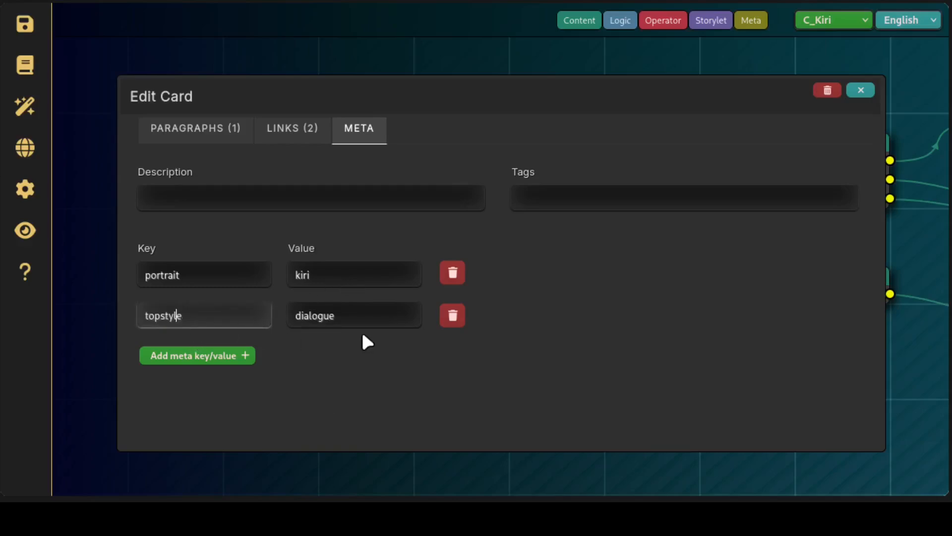
{"action": "left_click", "coordinate": [359, 323]}
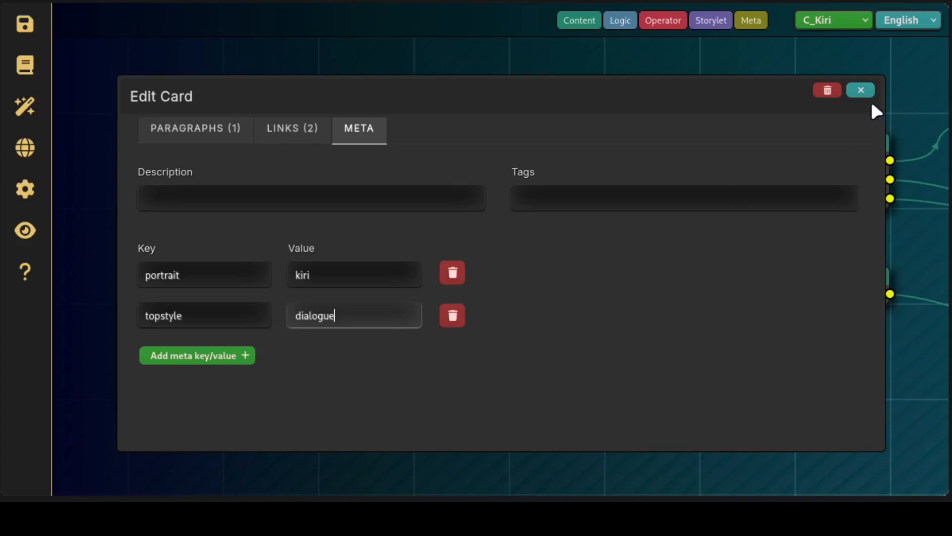
{"action": "left_click", "coordinate": [861, 90]}
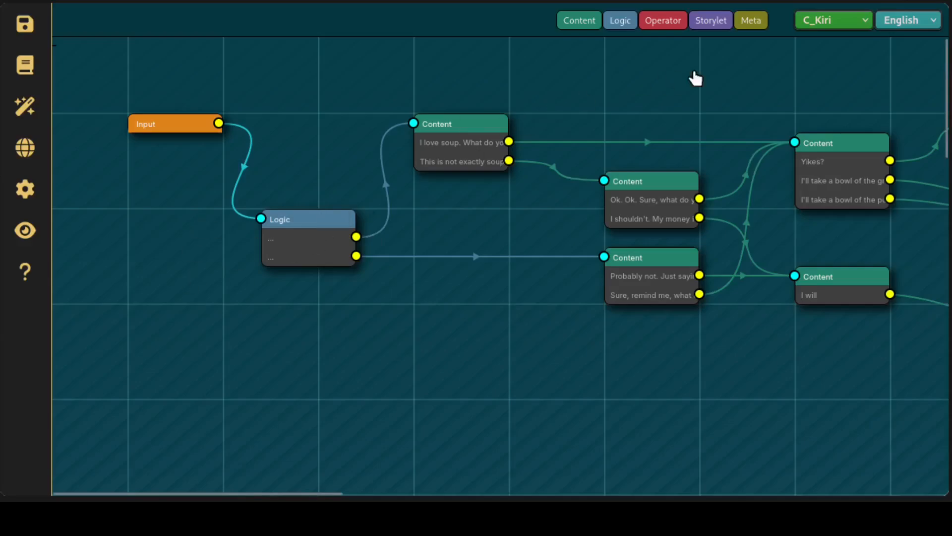
Place a Meta node in the empty area below the first Content card and add a second empty key/value pair to it
{"action": "left_click_drag", "start_coordinate": [766, 32], "coordinate": [451, 334]}
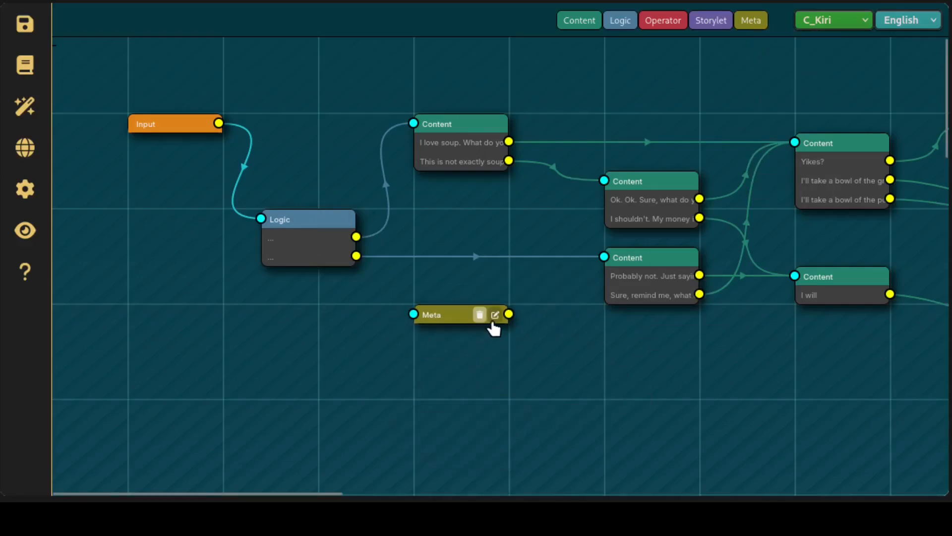
{"action": "left_click", "coordinate": [496, 316]}
{"action": "double_click", "coordinate": [237, 223]}
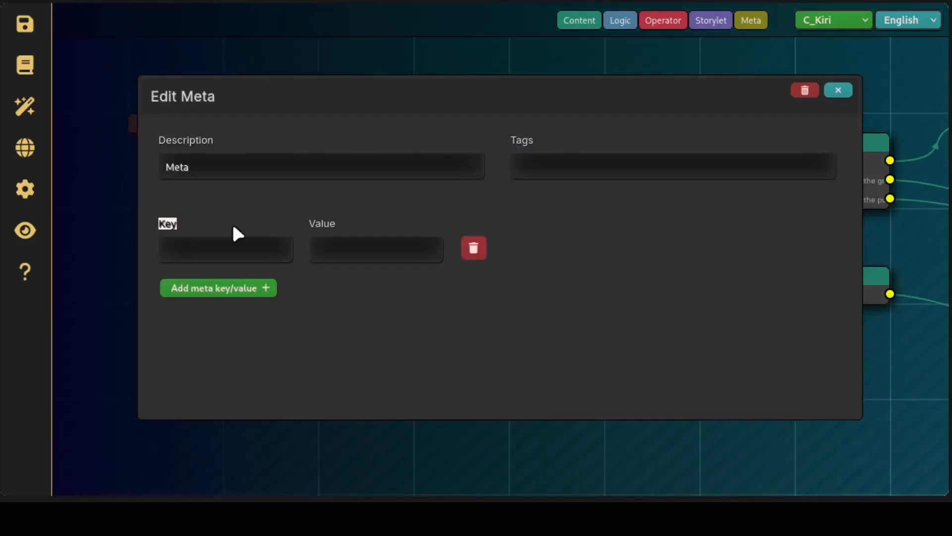
{"action": "left_click", "coordinate": [255, 290]}
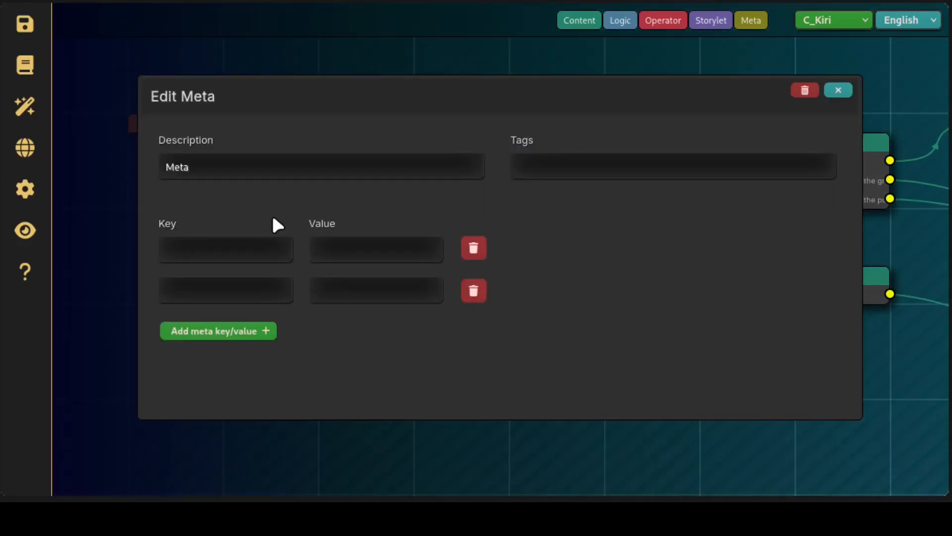
Look over the Meta node's empty key and value fields, close its editor and move the node below the Logic node
{"action": "left_click", "coordinate": [256, 250]}
{"action": "left_click", "coordinate": [280, 290]}
{"action": "left_click", "coordinate": [359, 254]}
{"action": "left_click", "coordinate": [370, 296]}
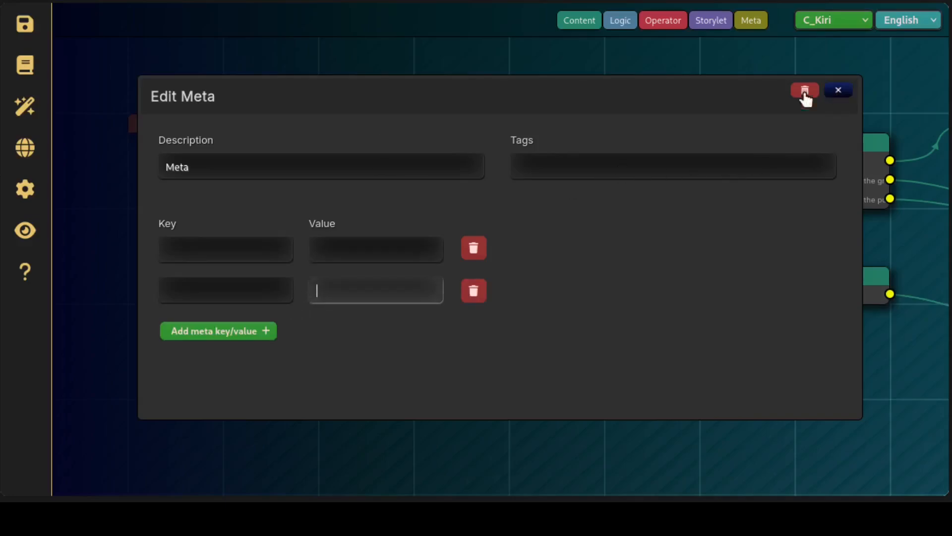
{"action": "left_click", "coordinate": [838, 91]}
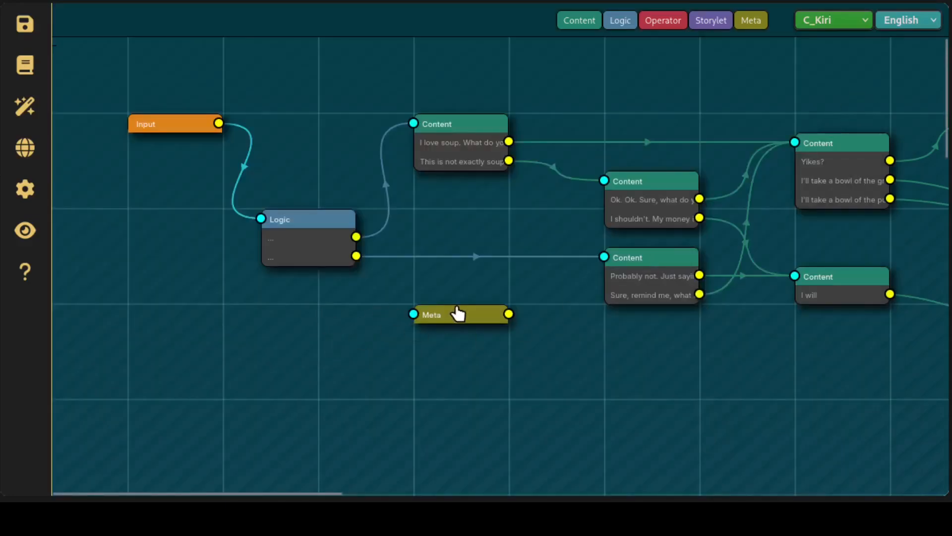
{"action": "left_click_drag", "start_coordinate": [477, 316], "coordinate": [286, 317]}
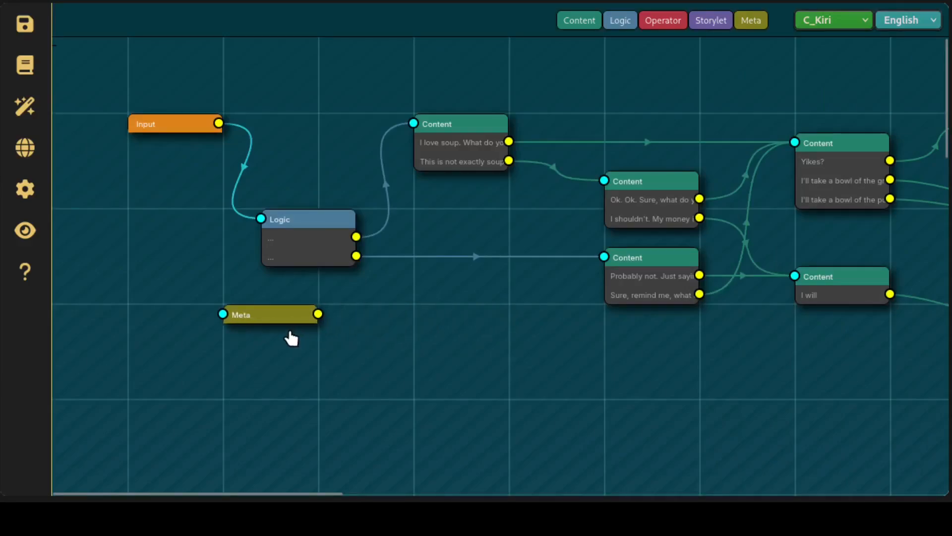
Place an Operator node beside the Meta node and add an empty rule to its operations
{"action": "left_click", "coordinate": [665, 21]}
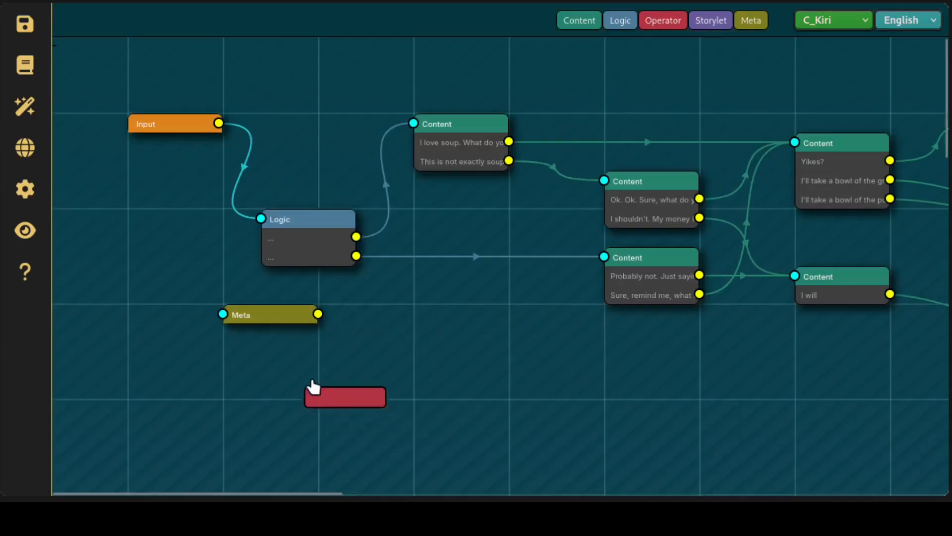
{"action": "left_click_drag", "start_coordinate": [462, 342], "coordinate": [456, 334]}
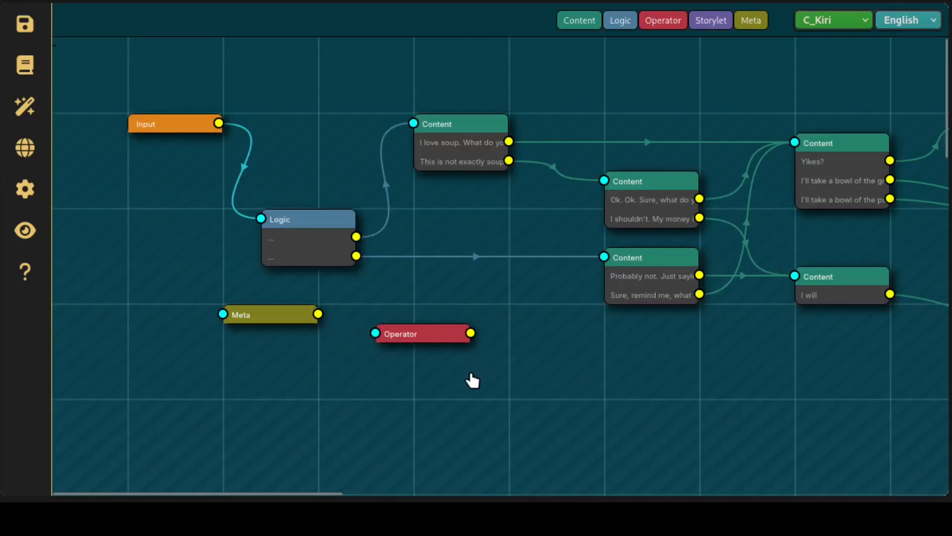
{"action": "left_click", "coordinate": [456, 334]}
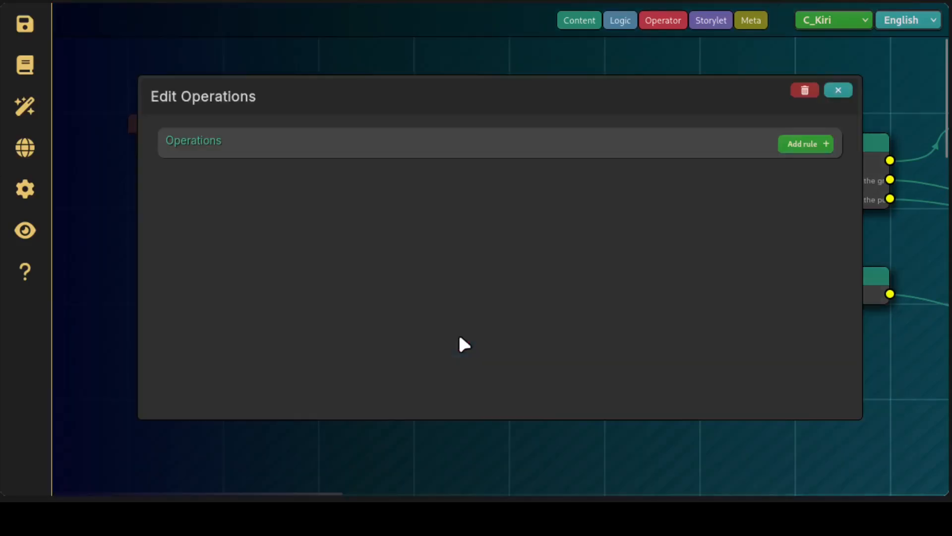
{"action": "left_click", "coordinate": [807, 147]}
Set the Operator node's rule to variable Fool, operator = and value dgdsfgdsf
{"action": "left_click", "coordinate": [240, 168]}
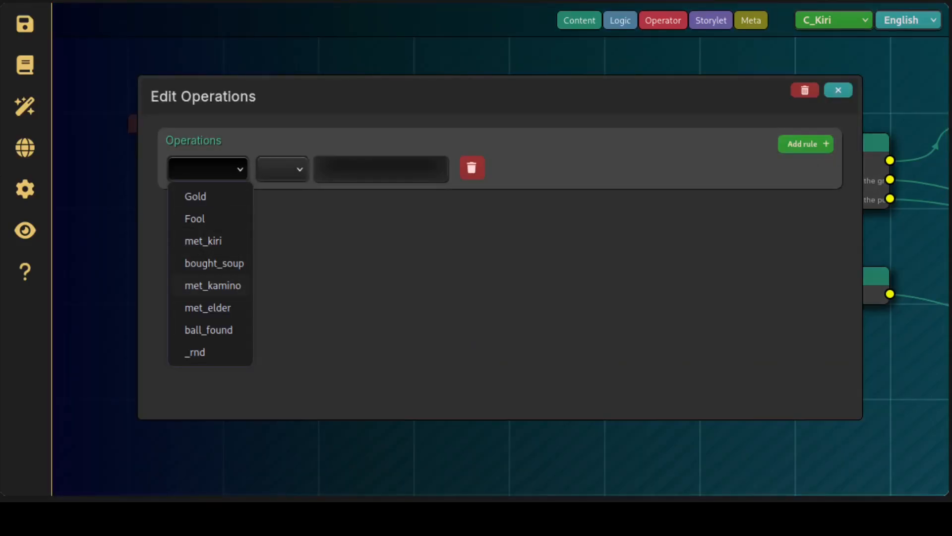
{"action": "left_click", "coordinate": [195, 218]}
{"action": "left_click", "coordinate": [297, 165]}
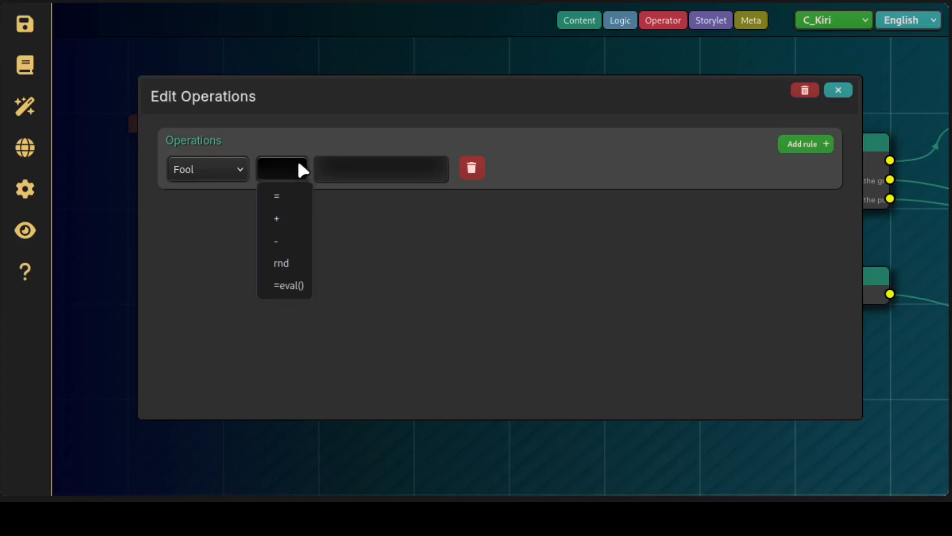
{"action": "left_click", "coordinate": [277, 196]}
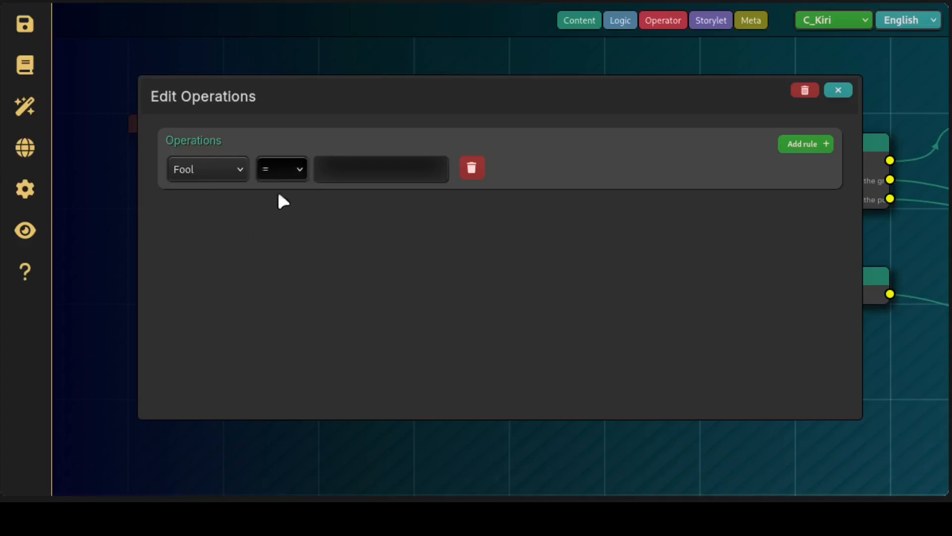
{"action": "left_click", "coordinate": [384, 179]}
{"action": "type", "text": "dgdsfgdsf"}
{"action": "left_click", "coordinate": [439, 242]}
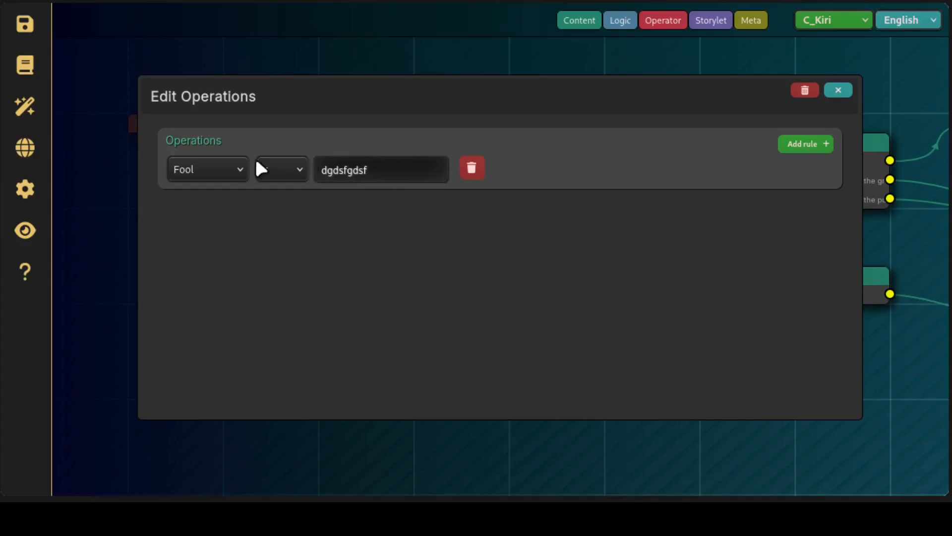
Switch the rule's variable to _rnd, clear its value and choose the rnd operation
{"action": "left_click", "coordinate": [244, 168]}
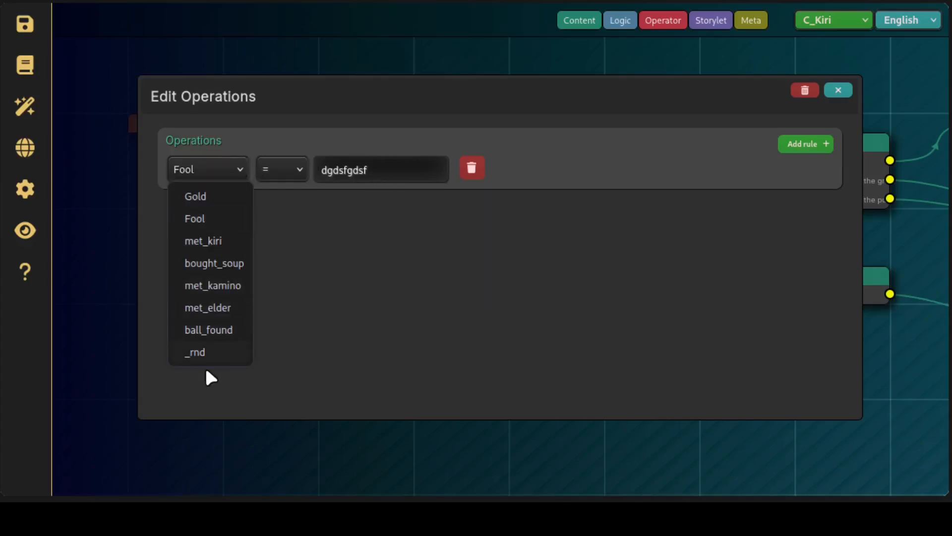
{"action": "left_click", "coordinate": [206, 351]}
{"action": "left_click", "coordinate": [285, 170]}
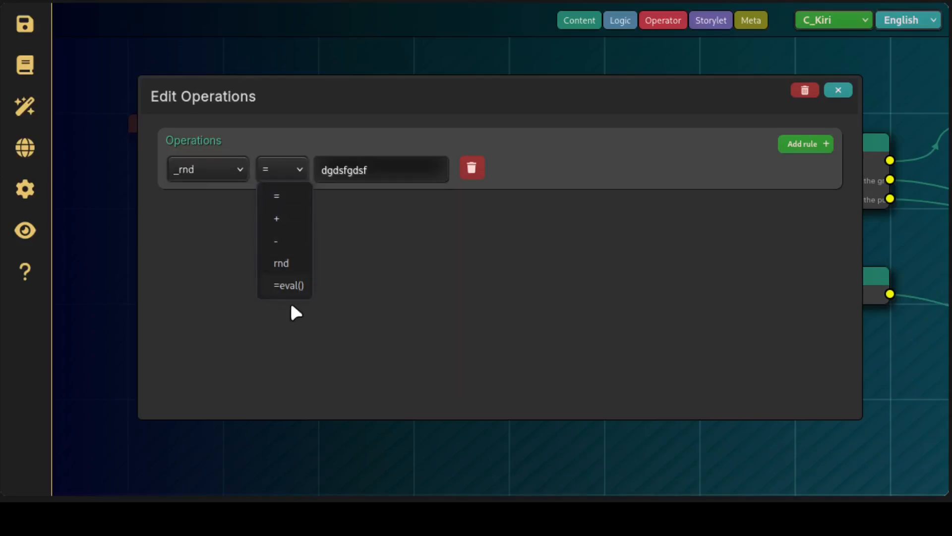
{"action": "double_click", "coordinate": [386, 178]}
{"action": "key", "text": "BackSpace"}
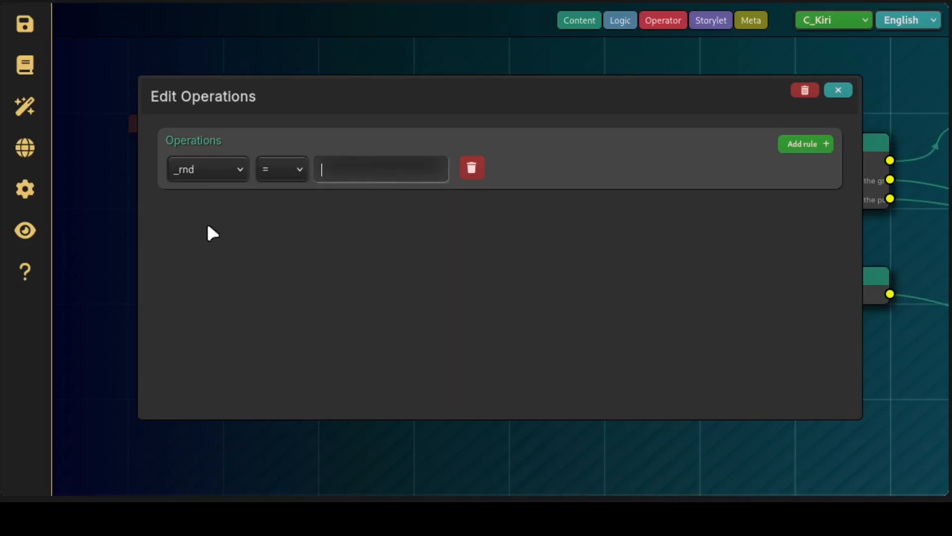
{"action": "left_click", "coordinate": [292, 178]}
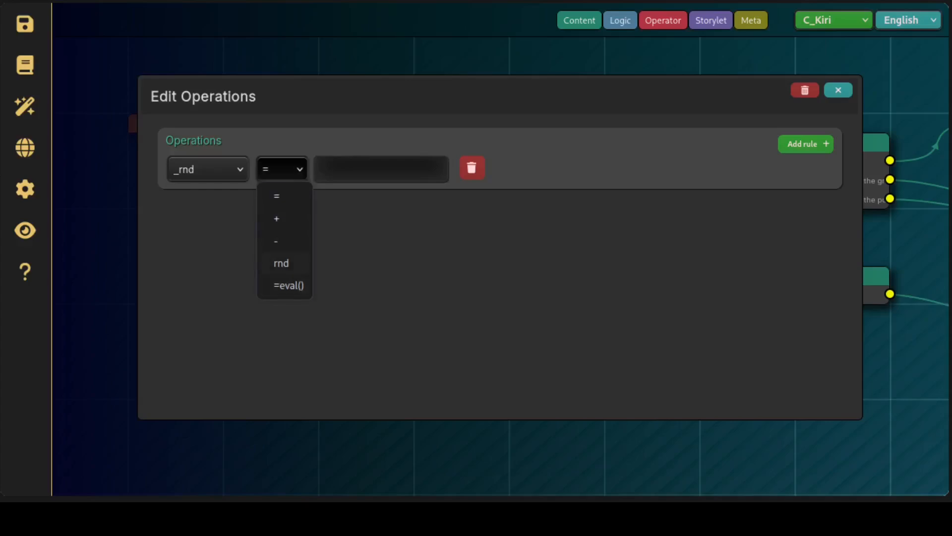
{"action": "left_click", "coordinate": [281, 263]}
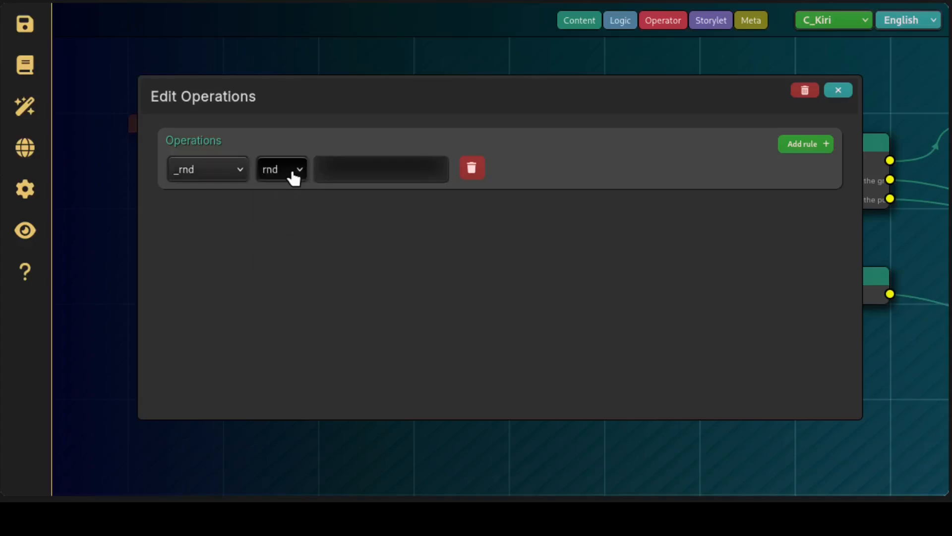
{"action": "left_click", "coordinate": [288, 174]}
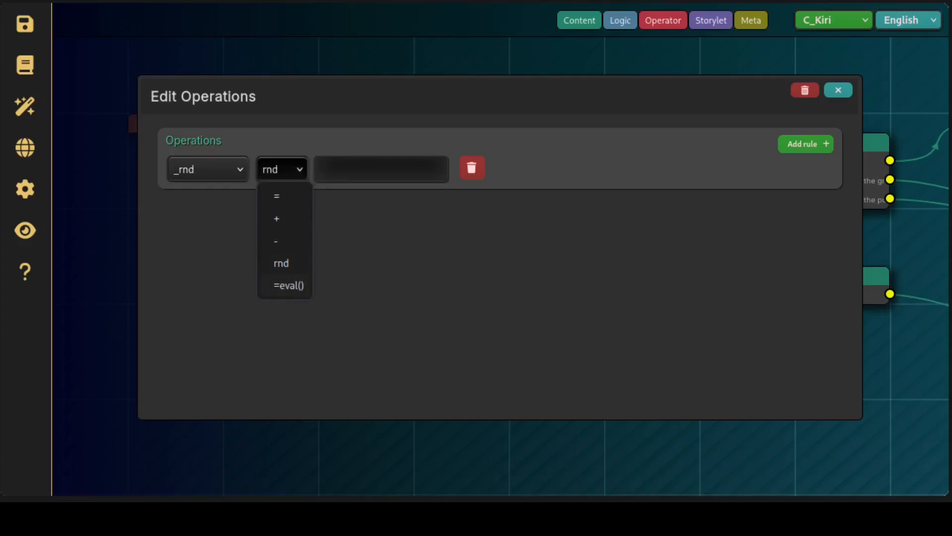
{"action": "key", "text": "Escape"}
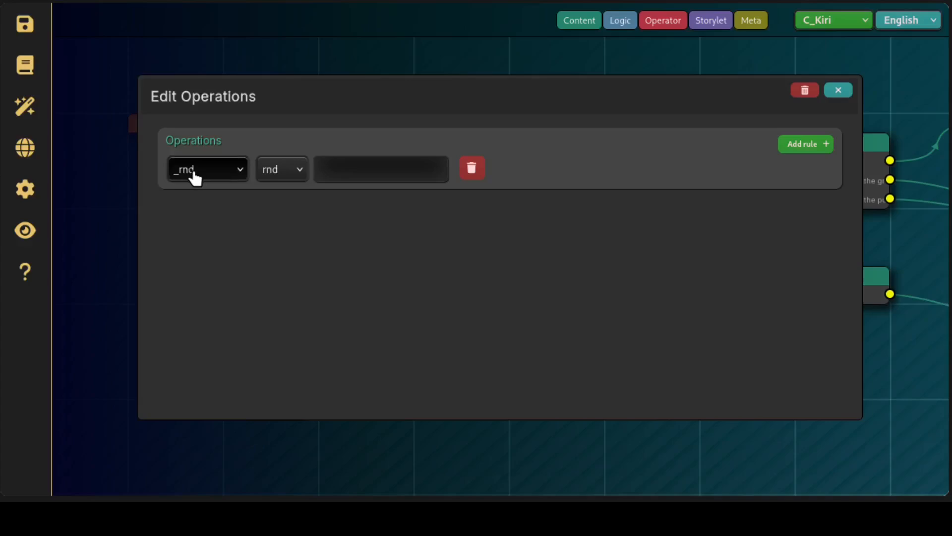
Set the value of the _rnd rule to 4 and close the operations editor
{"action": "left_click", "coordinate": [423, 179]}
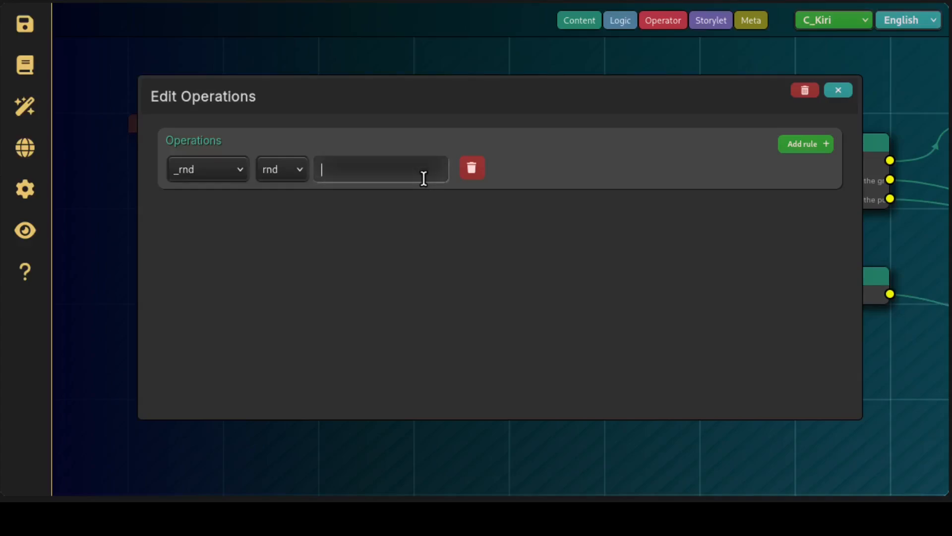
{"action": "type", "text": "4"}
{"action": "left_click", "coordinate": [449, 254]}
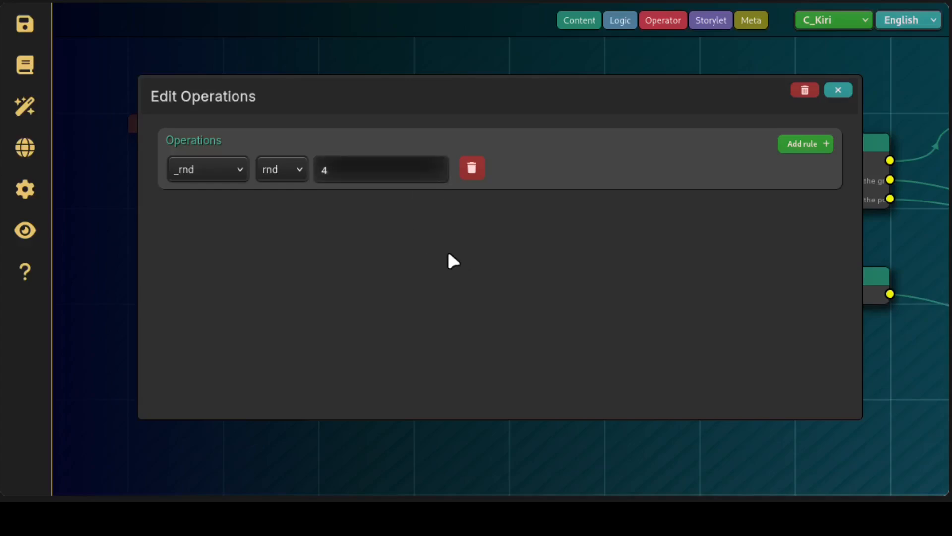
{"action": "left_click", "coordinate": [355, 184]}
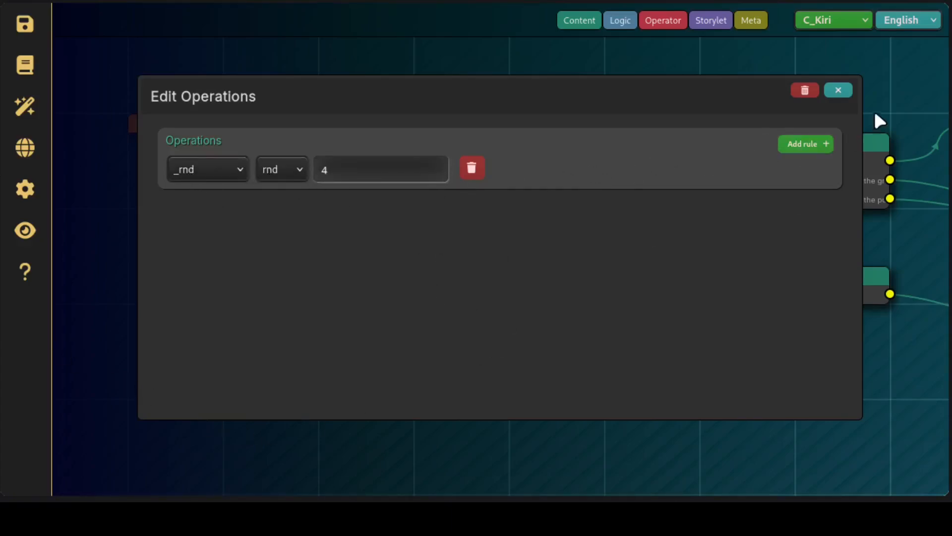
{"action": "left_click", "coordinate": [838, 90]}
Add a Content card before and a Logic node after the Operator node, and link the three in sequence
{"action": "left_click_drag", "start_coordinate": [579, 20], "coordinate": [228, 397]}
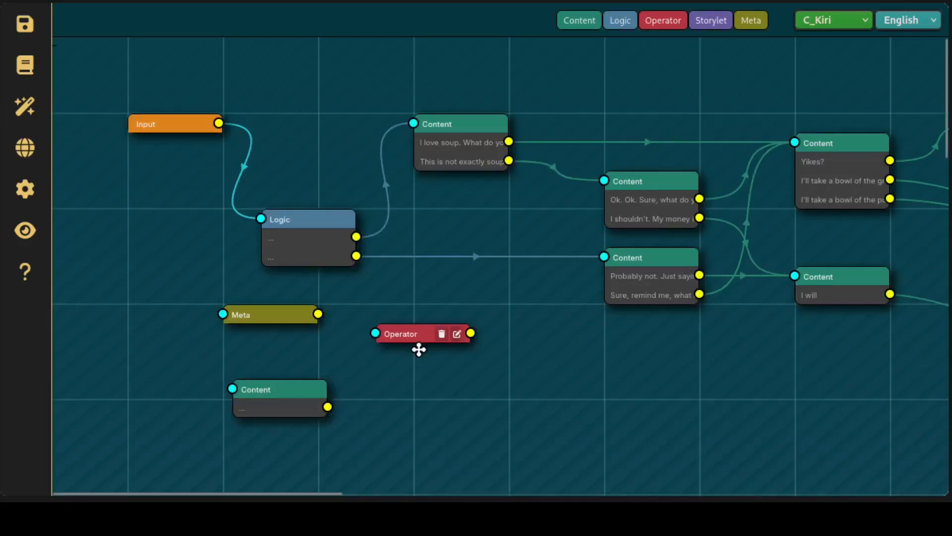
{"action": "left_click_drag", "start_coordinate": [419, 350], "coordinate": [457, 387]}
{"action": "left_click_drag", "start_coordinate": [327, 406], "coordinate": [417, 384]}
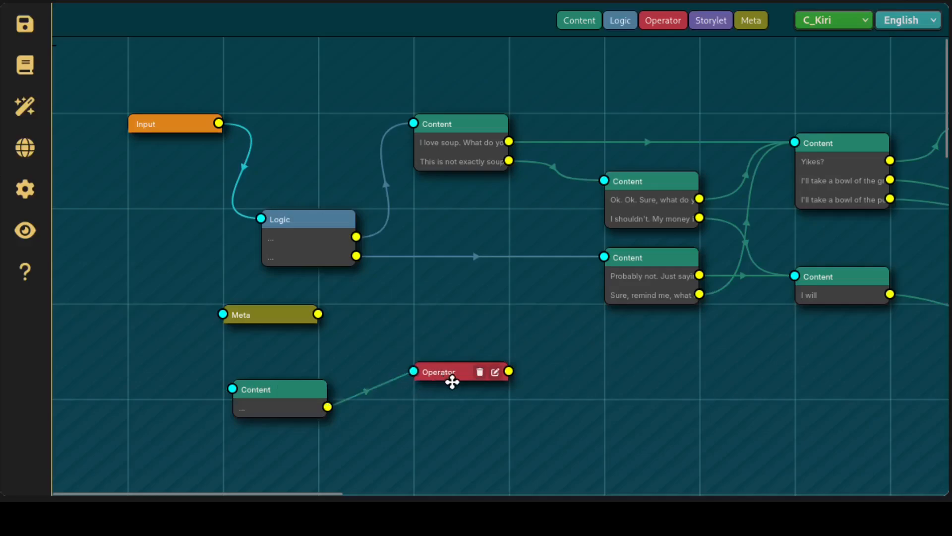
{"action": "left_click_drag", "start_coordinate": [625, 27], "coordinate": [609, 379]}
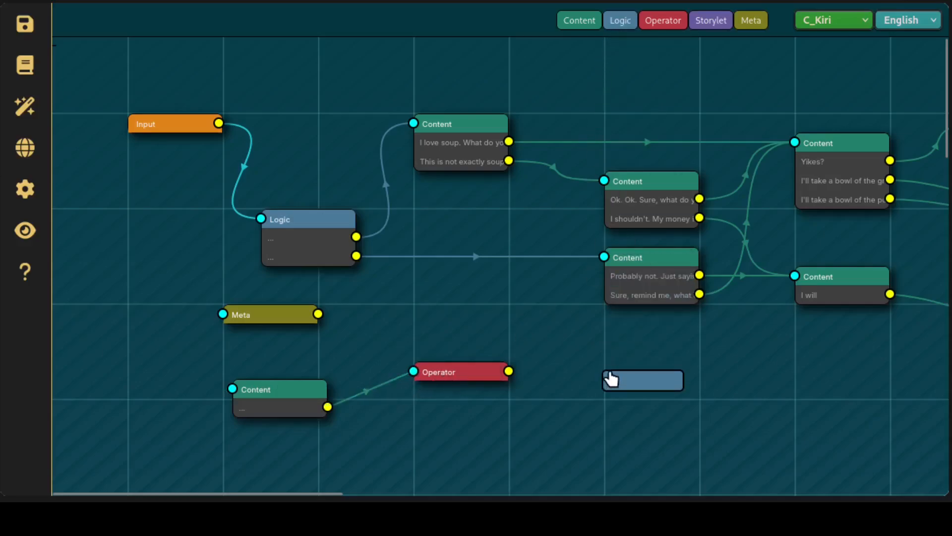
{"action": "left_click_drag", "start_coordinate": [509, 371], "coordinate": [614, 392]}
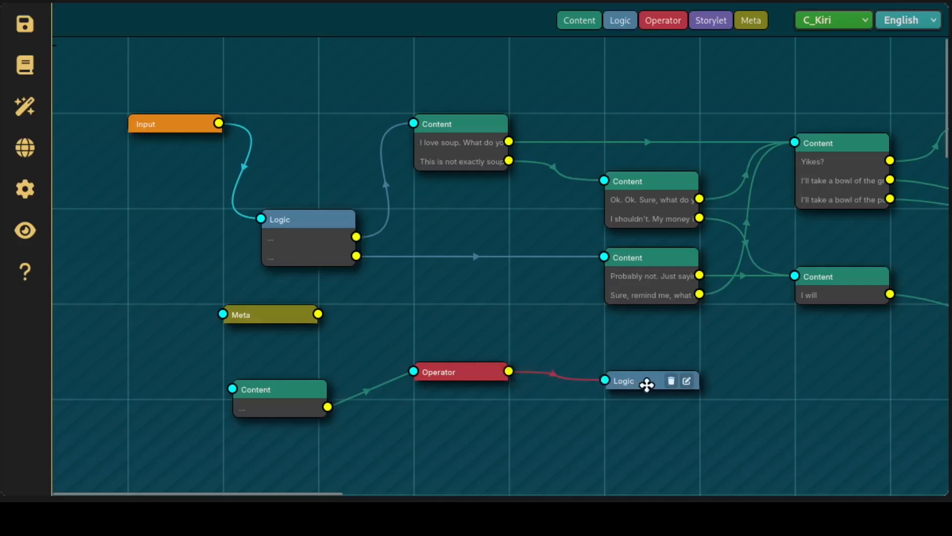
Open the new Logic node for editing and add three links to it
{"action": "left_click", "coordinate": [686, 372]}
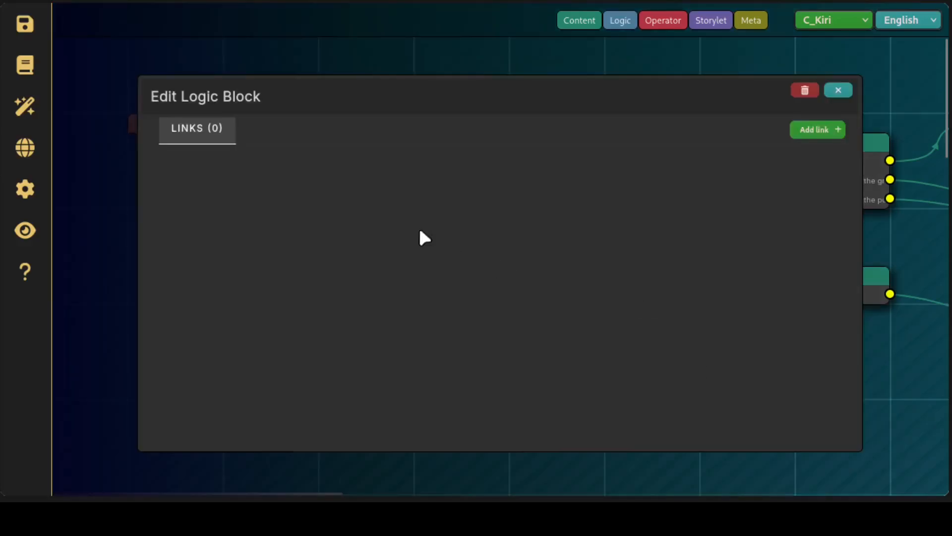
{"action": "left_click", "coordinate": [818, 134]}
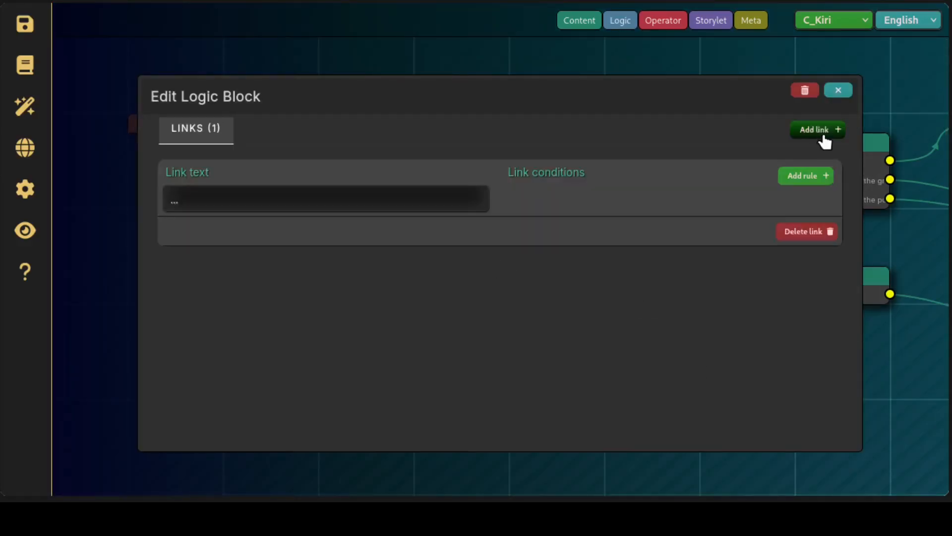
{"action": "left_click", "coordinate": [819, 134]}
{"action": "left_click", "coordinate": [819, 133]}
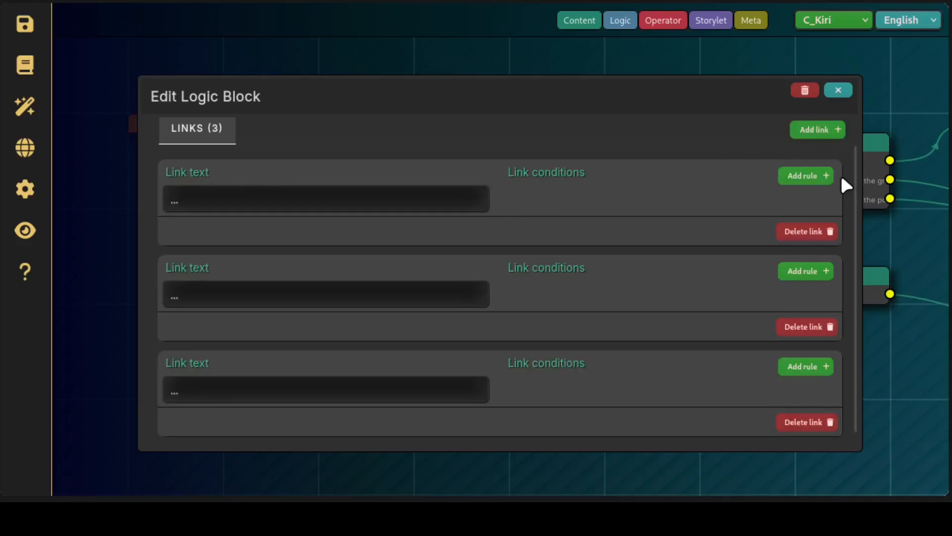
Add a condition rule to each of the Logic block's three links and set each rule's variable to _rnd
{"action": "left_click", "coordinate": [815, 369]}
{"action": "left_click", "coordinate": [809, 271]}
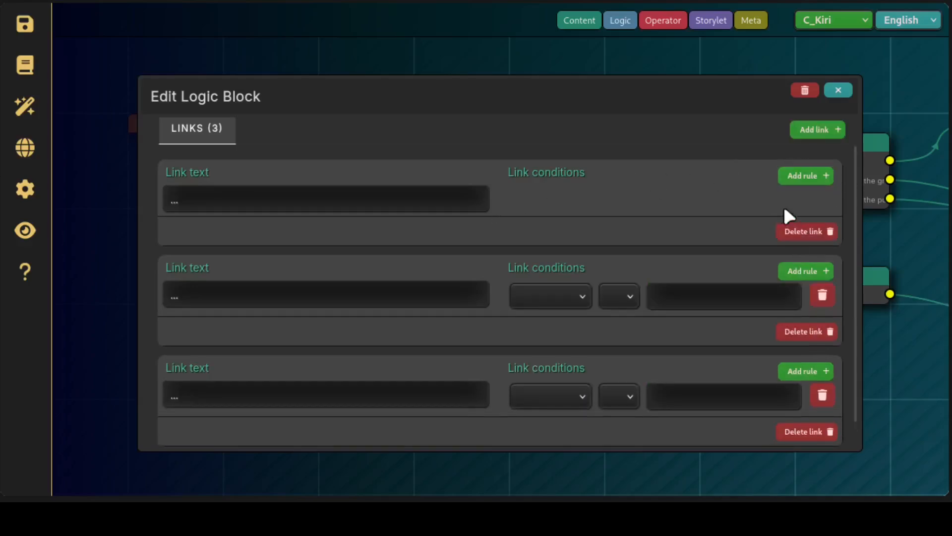
{"action": "left_click", "coordinate": [812, 178]}
{"action": "left_click", "coordinate": [586, 201]}
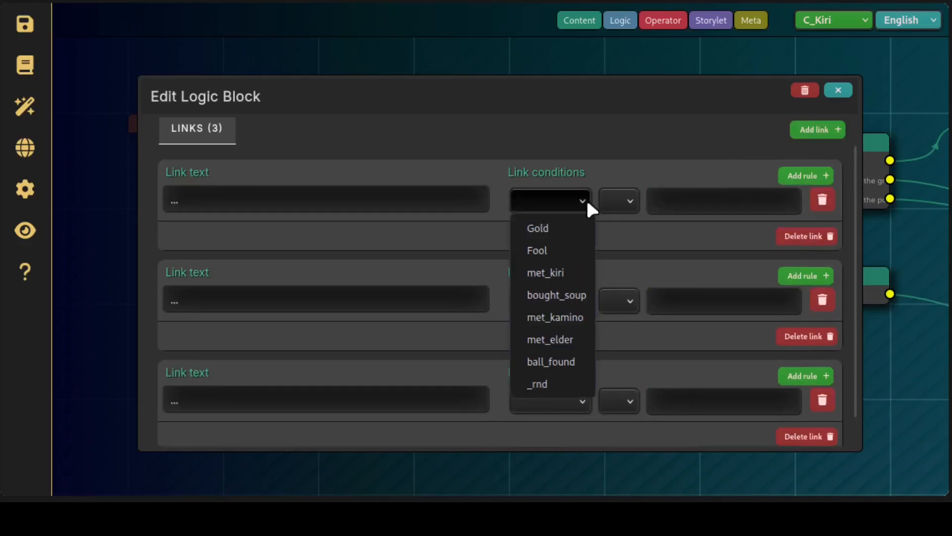
{"action": "left_click", "coordinate": [570, 392]}
{"action": "left_click", "coordinate": [565, 313]}
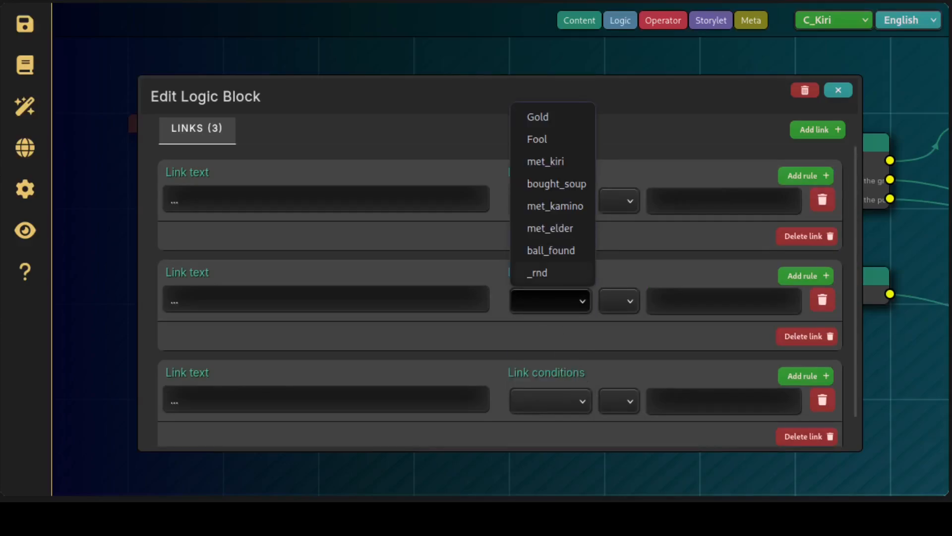
{"action": "left_click", "coordinate": [538, 273]}
{"action": "left_click", "coordinate": [564, 402]}
{"action": "left_click", "coordinate": [538, 372]}
Set the comparison operator of the three _rnd link conditions to ==
{"action": "left_click", "coordinate": [630, 402]}
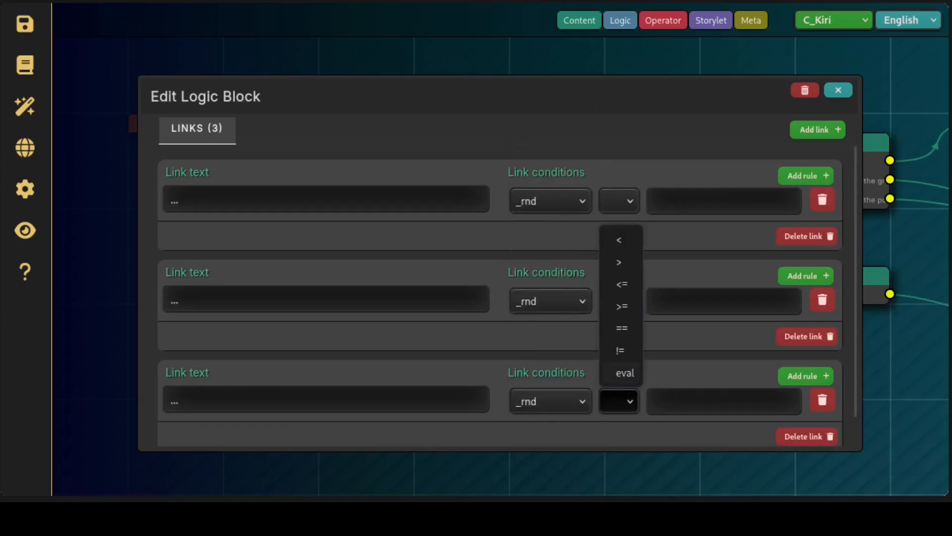
{"action": "left_click", "coordinate": [629, 302]}
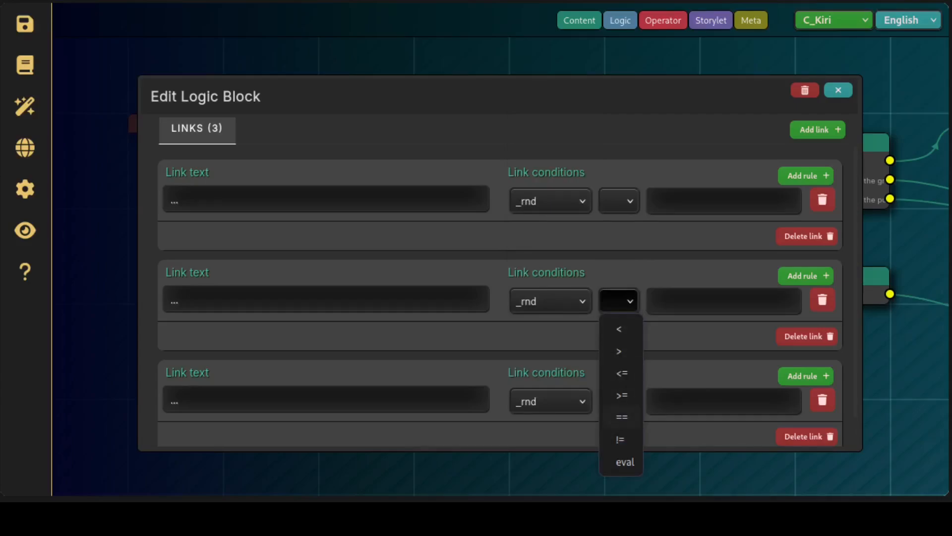
{"action": "left_click", "coordinate": [622, 417]}
{"action": "left_click", "coordinate": [621, 204]}
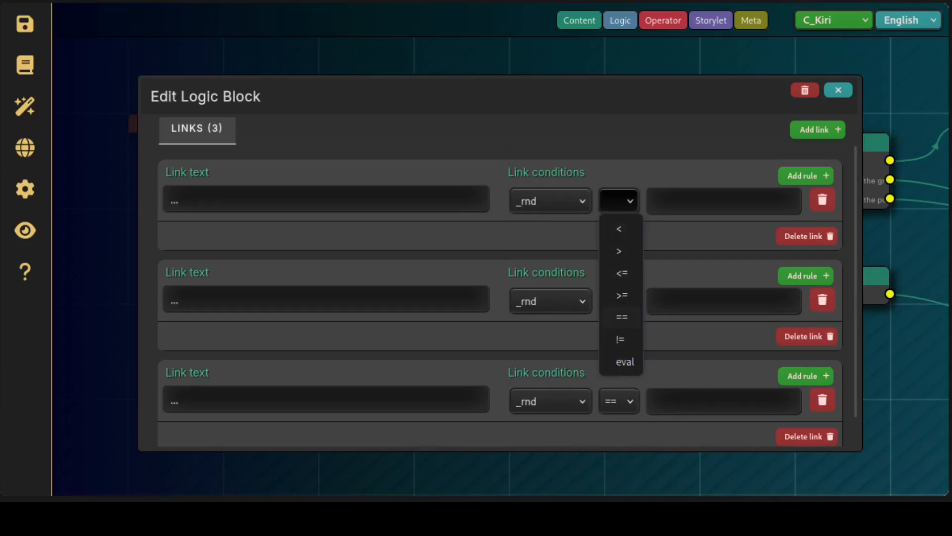
{"action": "left_click", "coordinate": [621, 316]}
Set the first link's condition value to 0 and the second's to 1, delete the third link's rule, and close the editor
{"action": "left_click", "coordinate": [682, 216]}
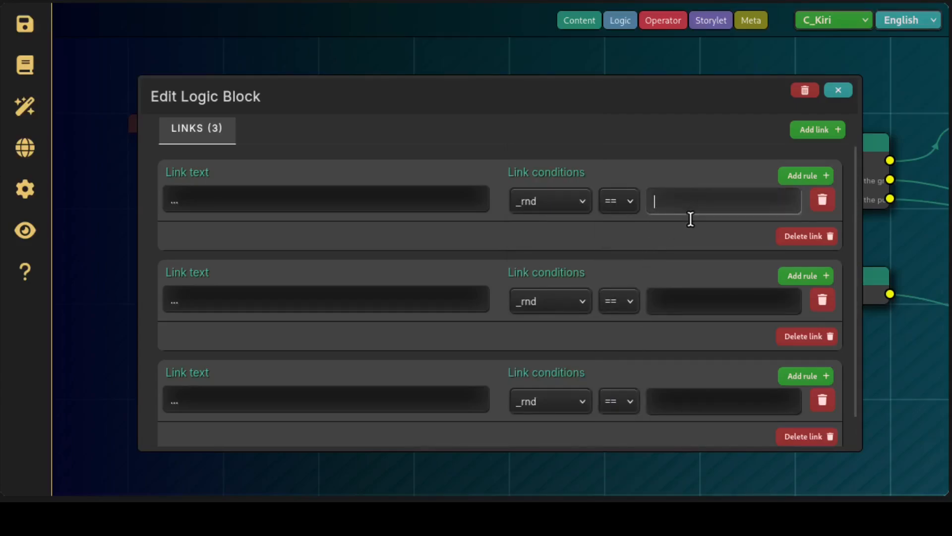
{"action": "type", "text": "0"}
{"action": "left_click", "coordinate": [705, 303]}
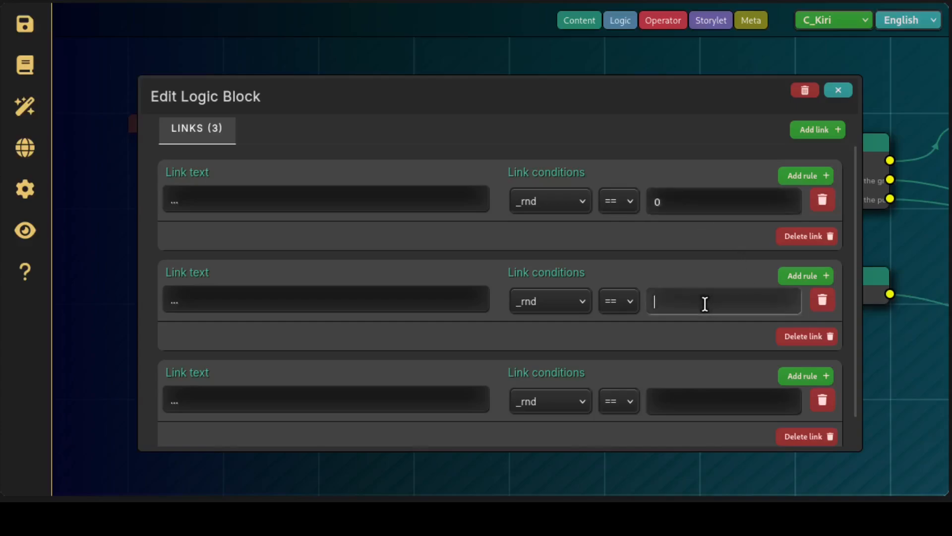
{"action": "type", "text": "1"}
{"action": "left_click", "coordinate": [823, 400]}
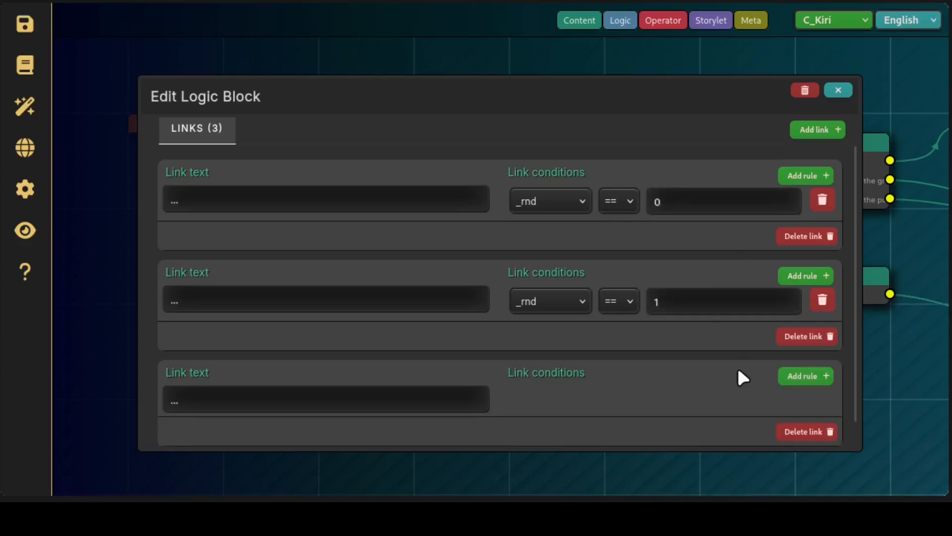
{"action": "scroll", "coordinate": [652, 412], "scroll_direction": "down", "scroll_amount": 1}
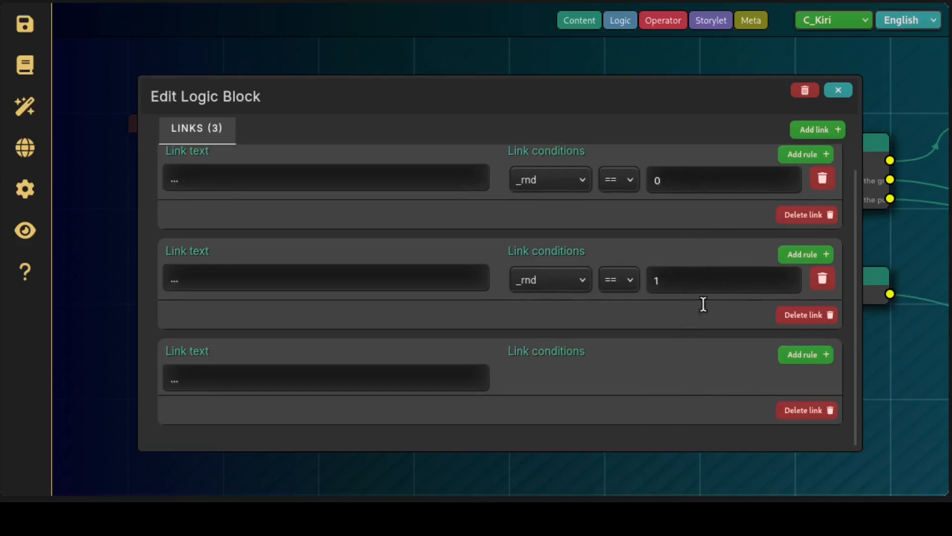
{"action": "left_click", "coordinate": [853, 96]}
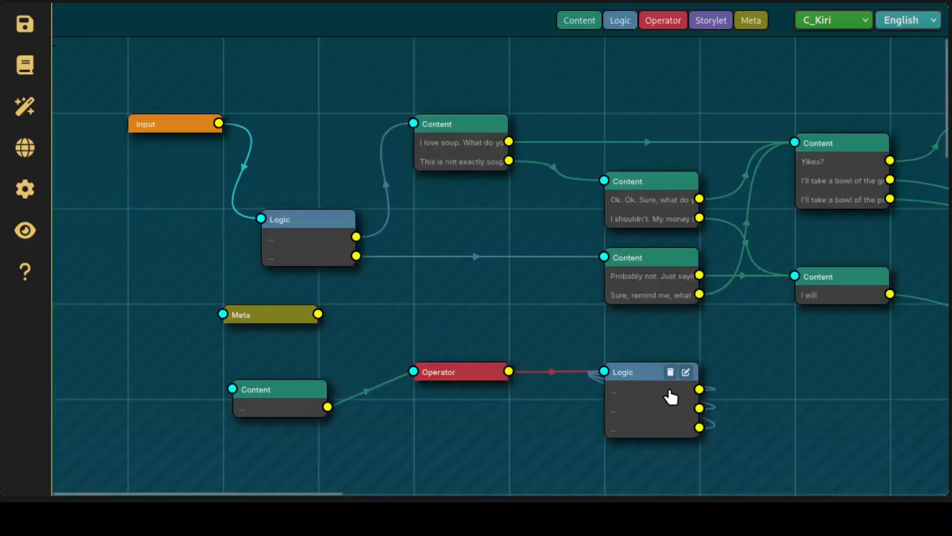
Connect each of the Logic node's three outputs to its own new Content node and space the nodes out
{"action": "left_click_drag", "start_coordinate": [699, 389], "coordinate": [785, 381]}
{"action": "left_click_drag", "start_coordinate": [699, 408], "coordinate": [790, 429]}
{"action": "left_click_drag", "start_coordinate": [708, 433], "coordinate": [812, 478]}
{"action": "left_click_drag", "start_coordinate": [570, 427], "coordinate": [527, 334]}
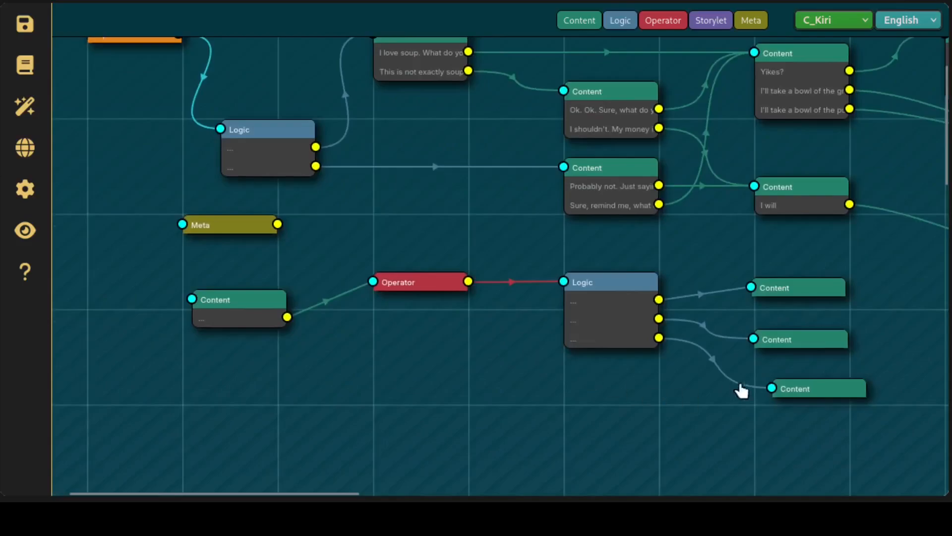
{"action": "left_click_drag", "start_coordinate": [817, 395], "coordinate": [809, 415]}
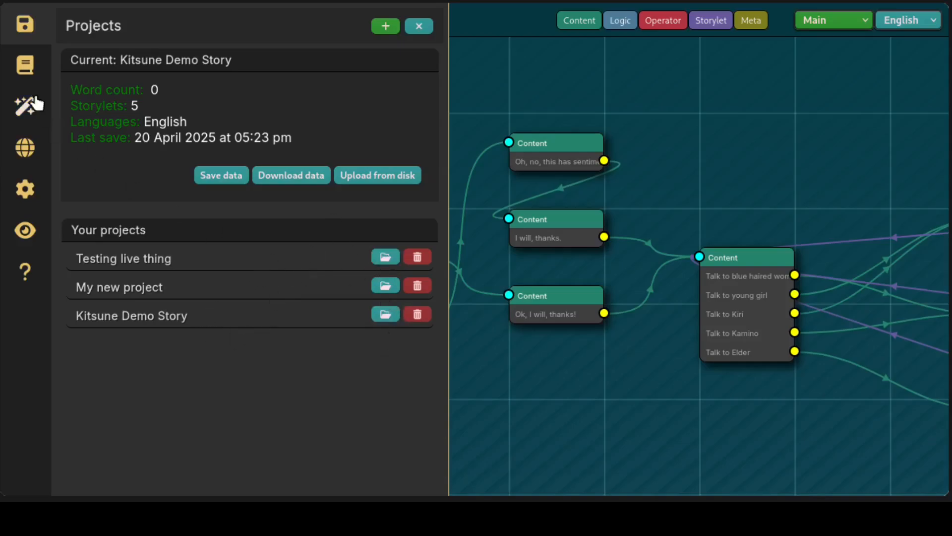
Review the project's storylets, the full list of variables and the available languages
{"action": "left_click", "coordinate": [25, 65]}
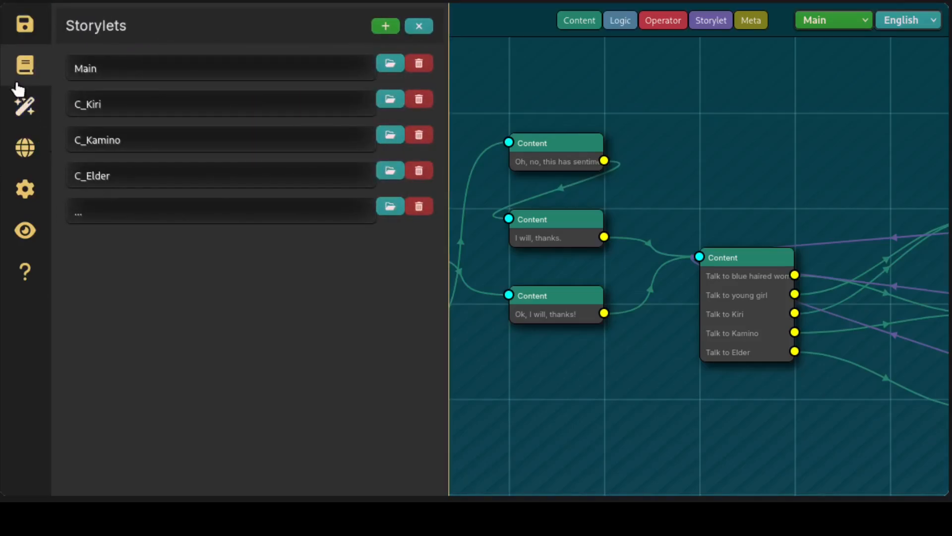
{"action": "left_click", "coordinate": [25, 105]}
{"action": "scroll", "coordinate": [240, 355], "scroll_direction": "down", "scroll_amount": 5}
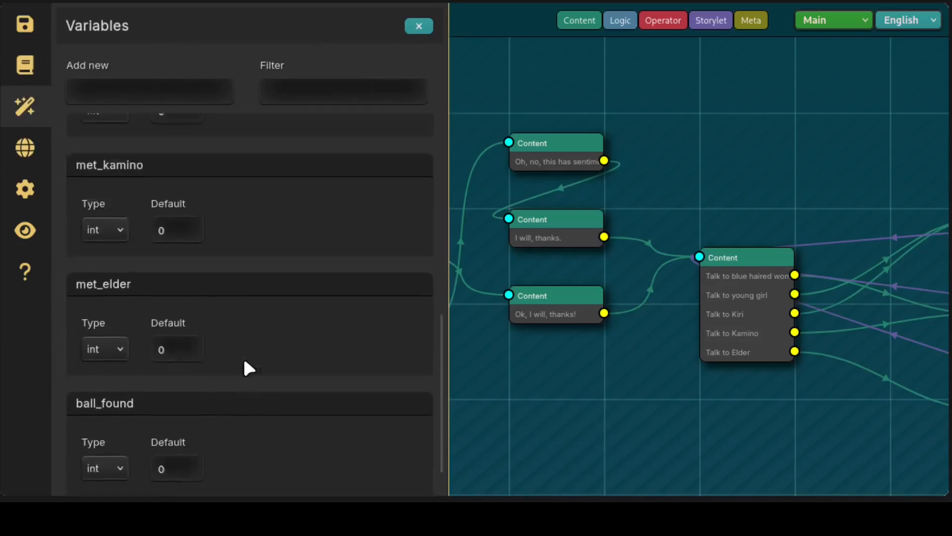
{"action": "scroll", "coordinate": [243, 356], "scroll_direction": "up", "scroll_amount": 5}
{"action": "scroll", "coordinate": [292, 305], "scroll_direction": "down", "scroll_amount": 4}
{"action": "scroll", "coordinate": [293, 302], "scroll_direction": "down", "scroll_amount": 2}
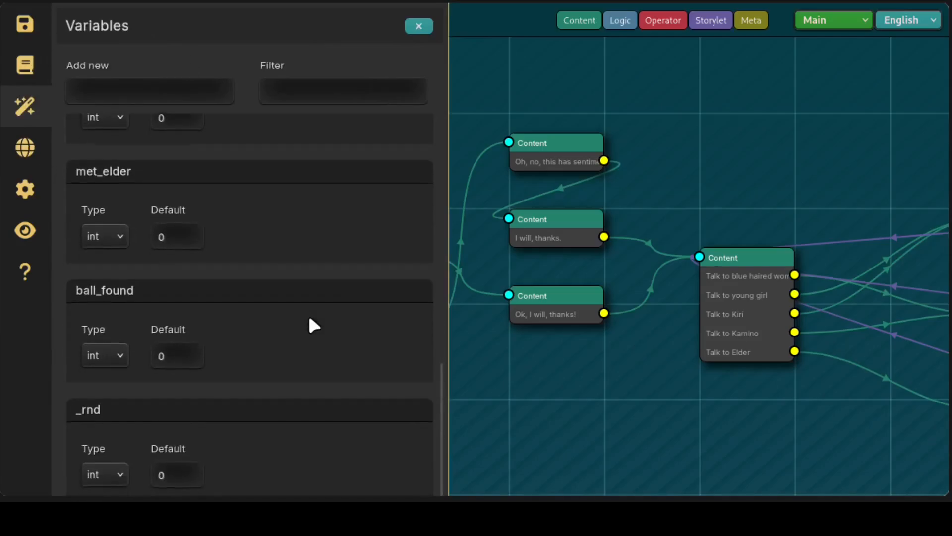
{"action": "scroll", "coordinate": [310, 322], "scroll_direction": "up", "scroll_amount": 6}
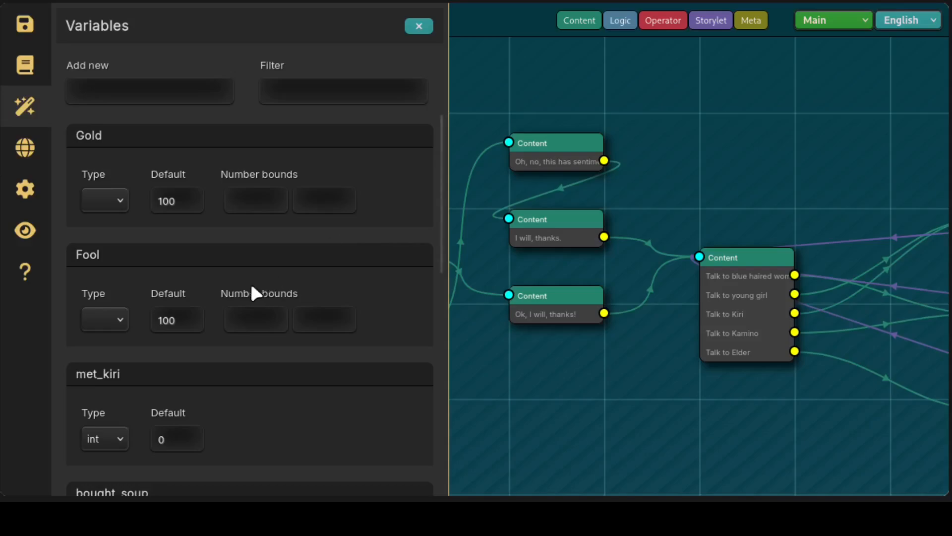
{"action": "left_click", "coordinate": [425, 30]}
{"action": "left_click", "coordinate": [38, 155]}
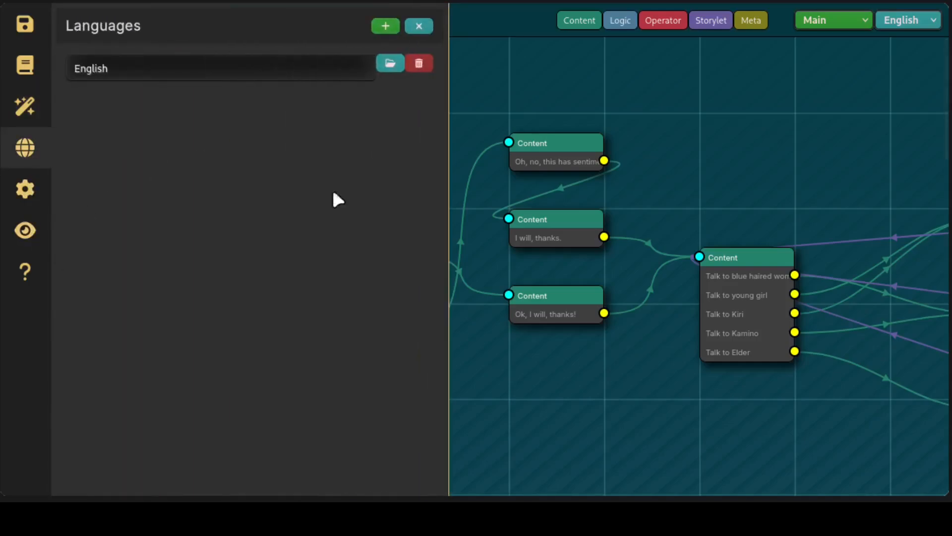
{"action": "left_click", "coordinate": [423, 28]}
Place a new Content node in open space above the "Talk to" choices card, open it for editing and add a paragraph
{"action": "left_click_drag", "start_coordinate": [579, 20], "coordinate": [674, 115]}
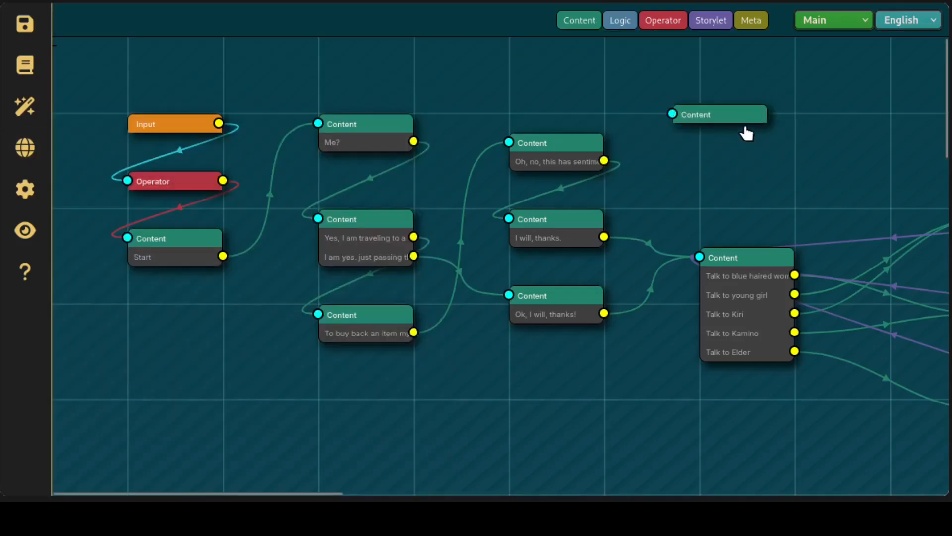
{"action": "left_click", "coordinate": [751, 119]}
{"action": "left_click", "coordinate": [738, 106]}
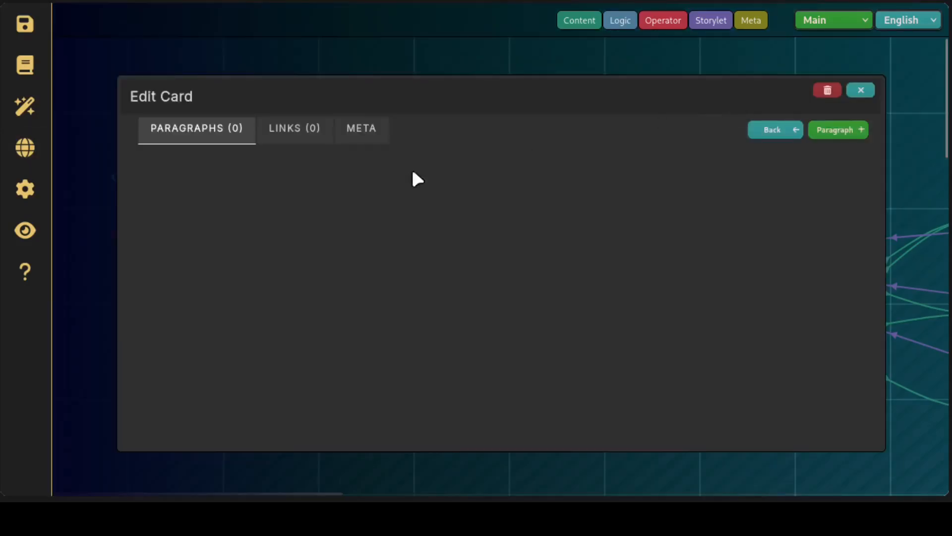
{"action": "left_click", "coordinate": [835, 131]}
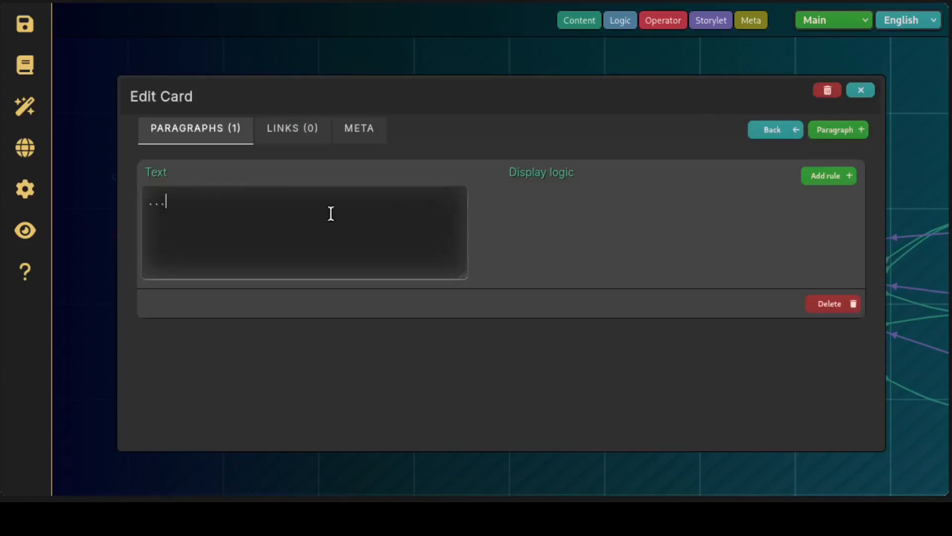
Replace the paragraph's placeholder text with "My name is" followed by the speaker's first name, and close the card
{"action": "key", "text": "BackSpace"}
{"action": "key", "text": "BackSpace"}
{"action": "key", "text": "BackSpace"}
{"action": "type", "text": "My name is Ja"}
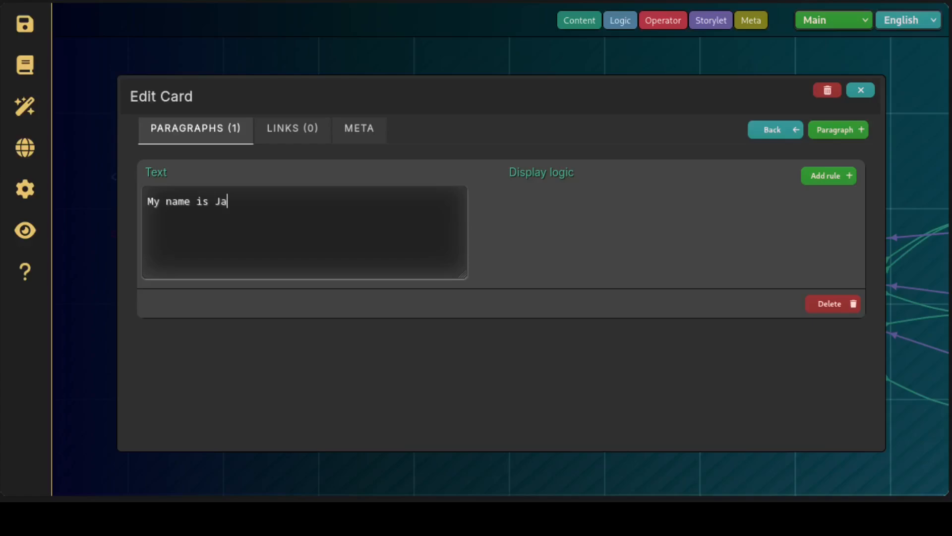
{"action": "type", "text": "co"}
{"action": "key", "text": "Left"}
{"action": "key", "text": "BackSpace"}
{"action": "type", "text": "J"}
{"action": "left_click", "coordinate": [878, 94]}
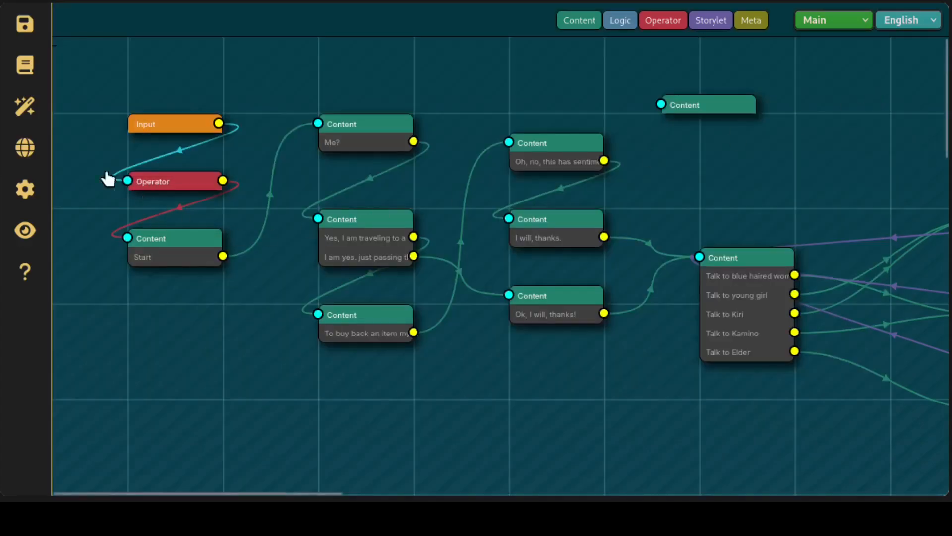
Add a second project language named Esp
{"action": "left_click", "coordinate": [46, 158]}
{"action": "left_click", "coordinate": [400, 32]}
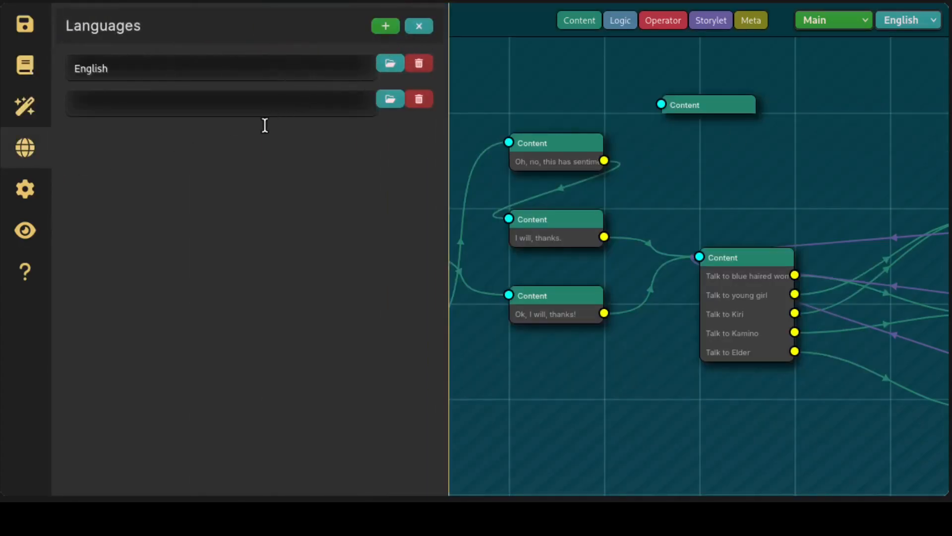
{"action": "left_click", "coordinate": [342, 105]}
{"action": "type", "text": "Esp"}
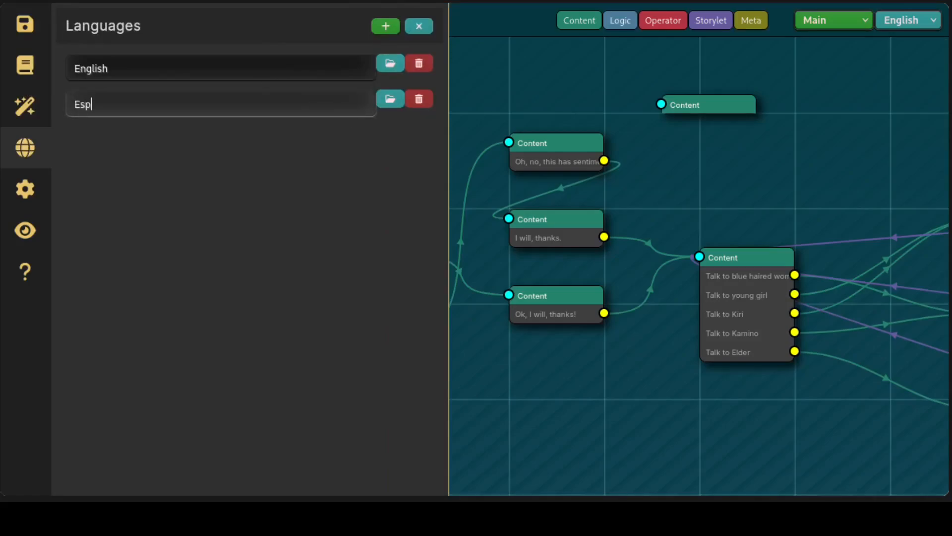
{"action": "left_click", "coordinate": [425, 27]}
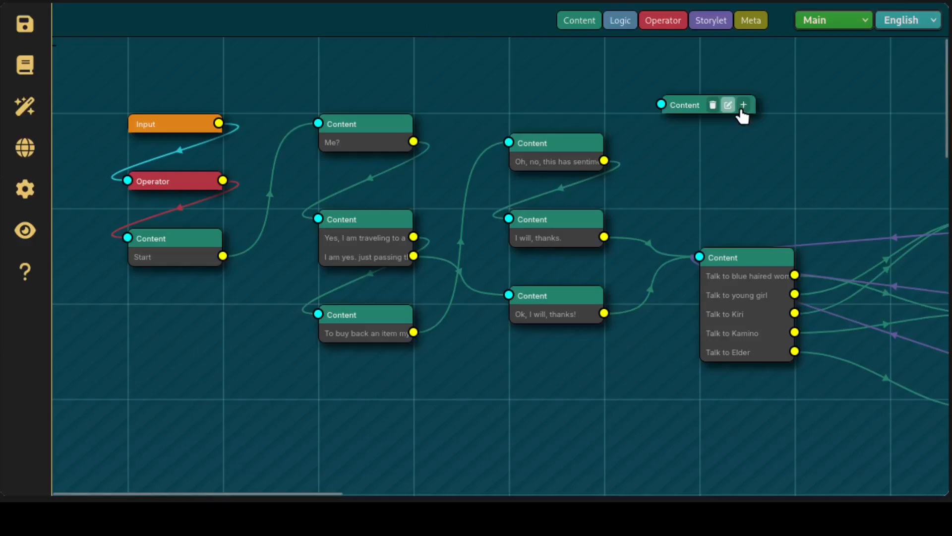
Reopen the new Content card, switch the language to Esp and enter "Mi nombre es" followed by the speaker's first name
{"action": "left_click", "coordinate": [727, 105]}
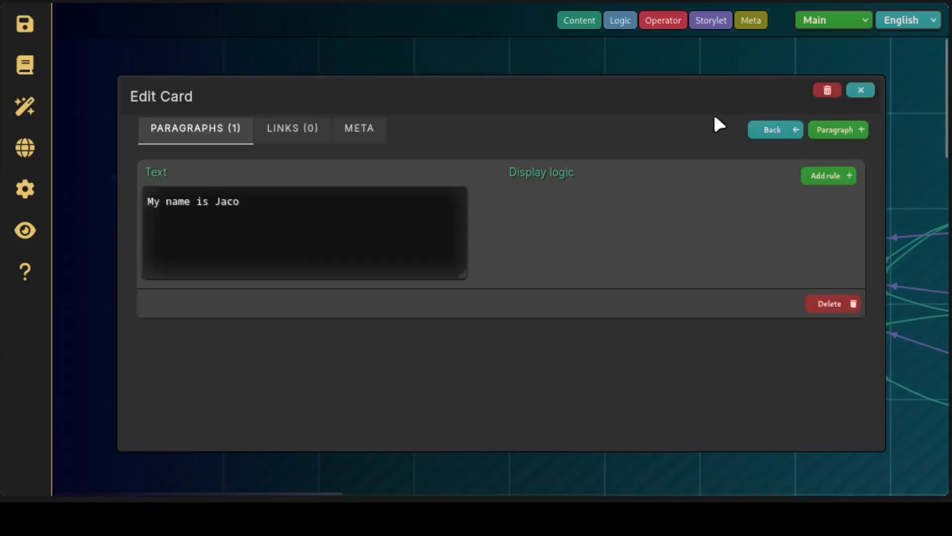
{"action": "left_click", "coordinate": [907, 20]}
{"action": "left_click", "coordinate": [893, 66]}
{"action": "left_click", "coordinate": [343, 230]}
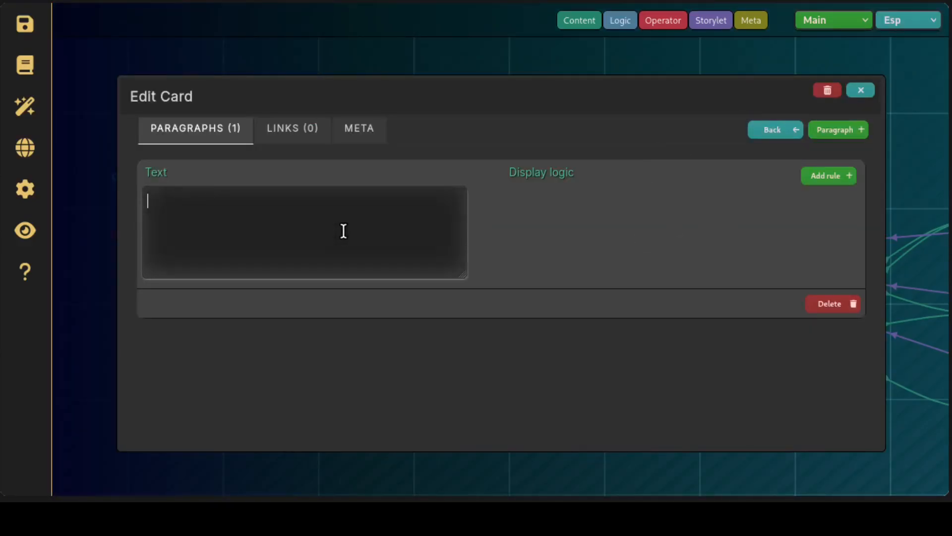
{"action": "type", "text": "Mi nombre es Ja"}
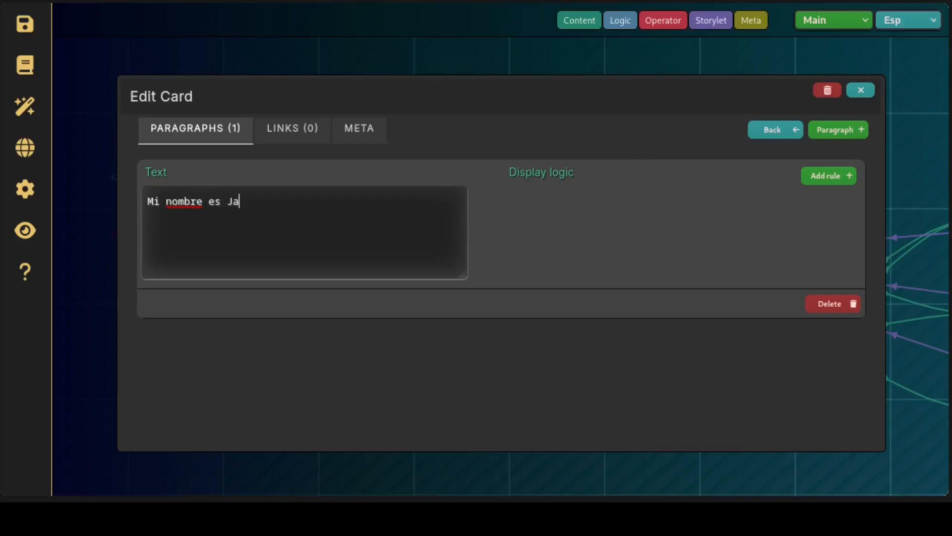
{"action": "type", "text": "co"}
Switch the card back and forth between English and Esp to compare the paragraph's translations, and close the card
{"action": "left_click", "coordinate": [916, 19]}
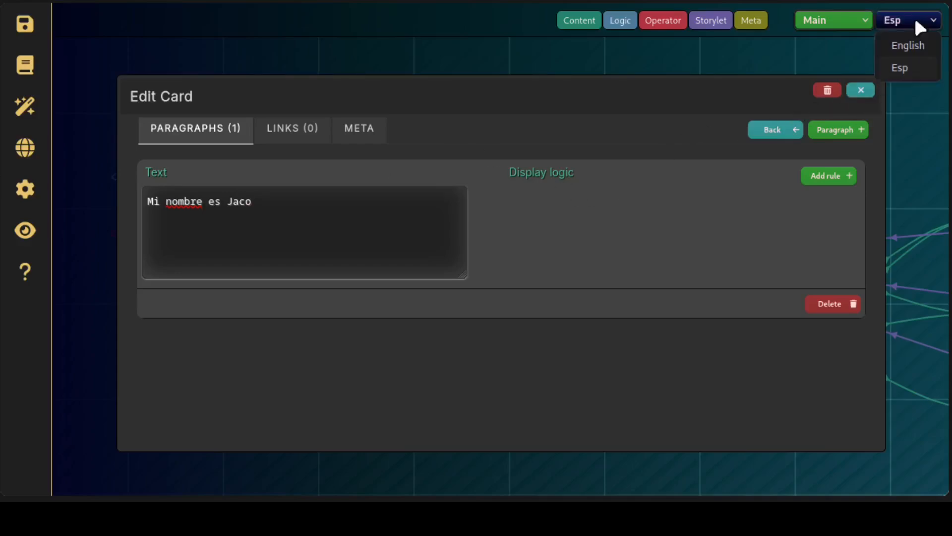
{"action": "left_click", "coordinate": [912, 45]}
{"action": "left_click", "coordinate": [919, 24]}
{"action": "left_click", "coordinate": [899, 68]}
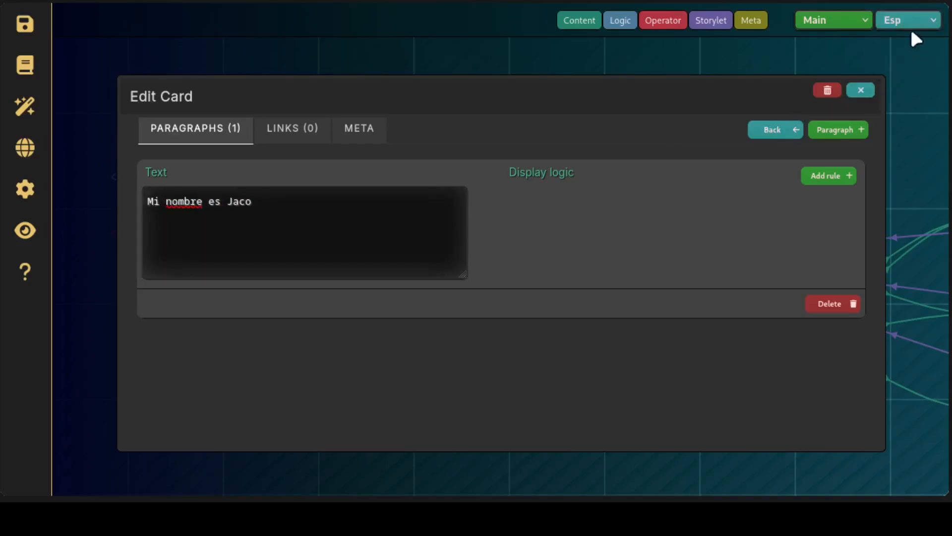
{"action": "left_click", "coordinate": [909, 25]}
{"action": "left_click", "coordinate": [908, 46]}
{"action": "left_click", "coordinate": [907, 27]}
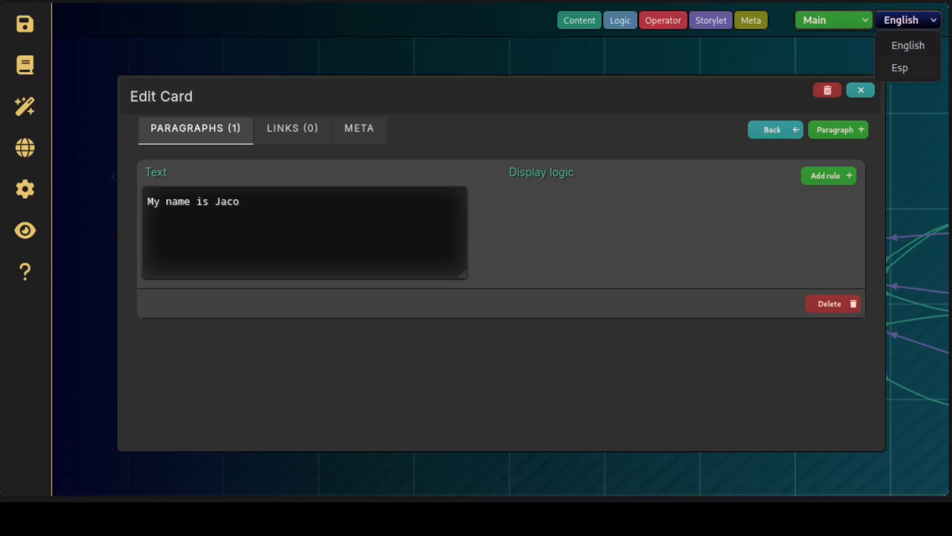
{"action": "left_click", "coordinate": [900, 68]}
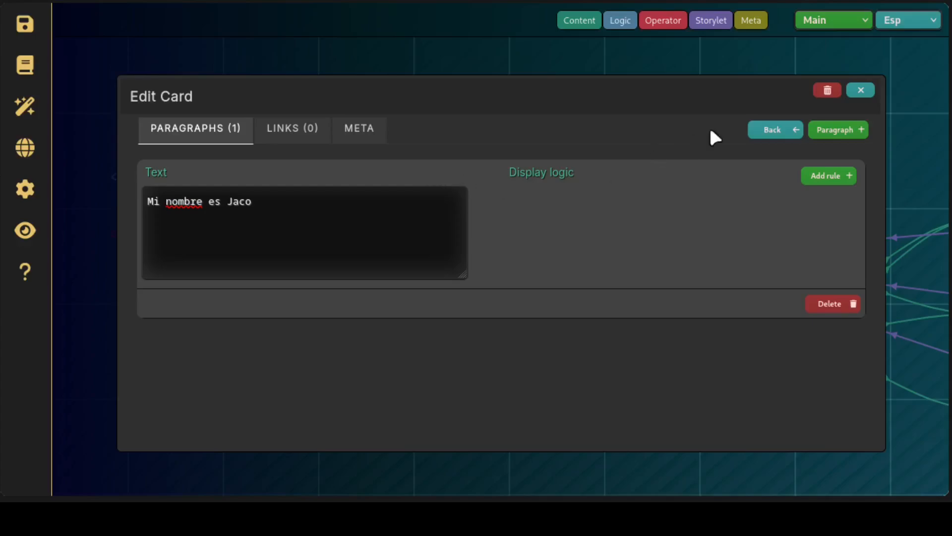
{"action": "left_click", "coordinate": [872, 93]}
Check the autosave and grid settings, and play the story preview in English through to the conversation with the young girl
{"action": "left_click", "coordinate": [25, 189]}
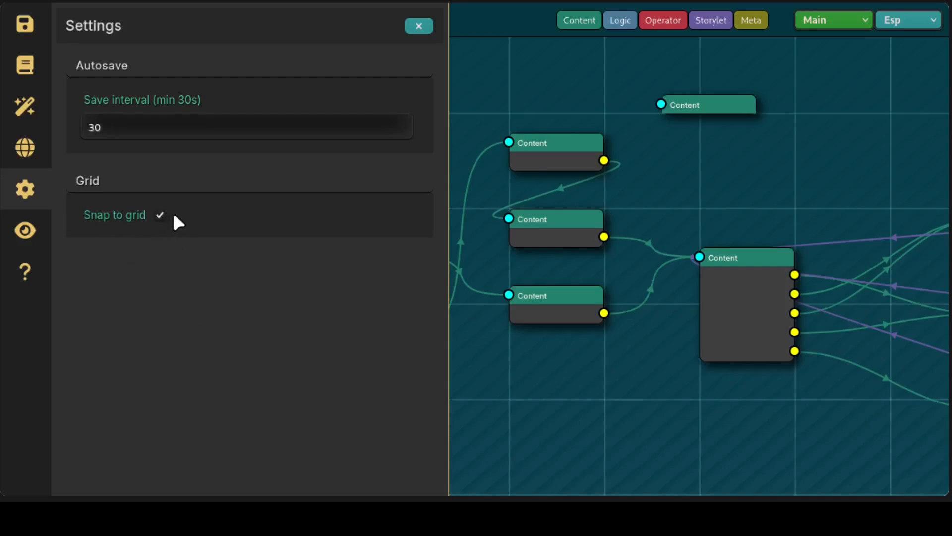
{"action": "left_click", "coordinate": [37, 243]}
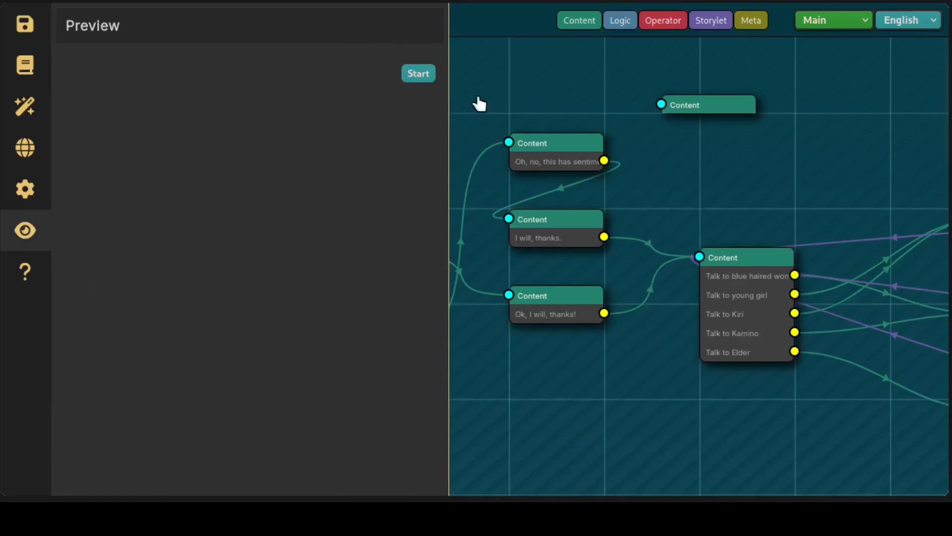
{"action": "left_click", "coordinate": [428, 76]}
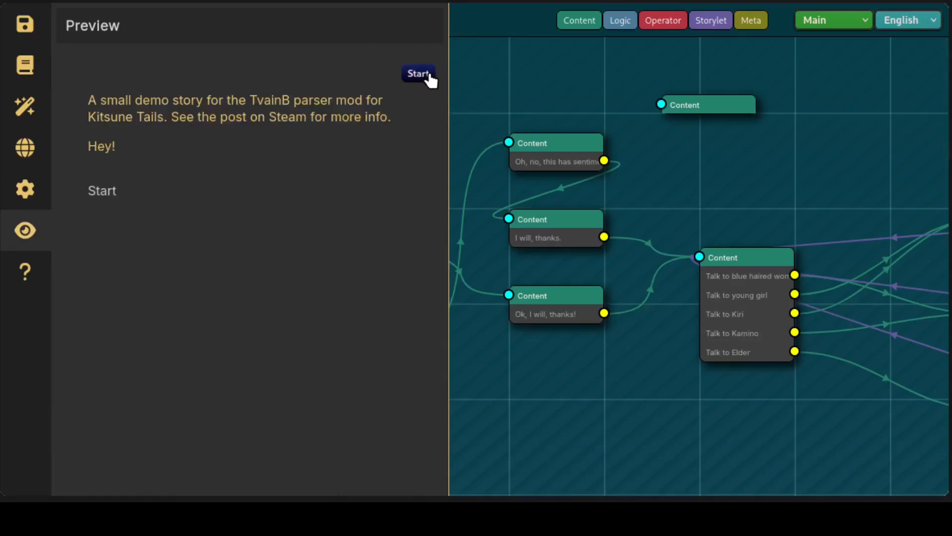
{"action": "left_click", "coordinate": [111, 192]}
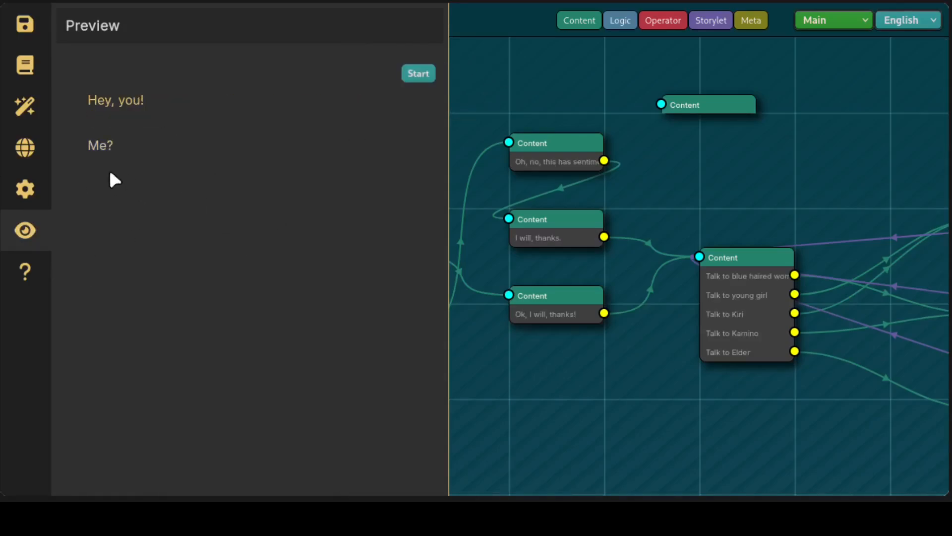
{"action": "left_click", "coordinate": [109, 148]}
{"action": "left_click", "coordinate": [153, 194]}
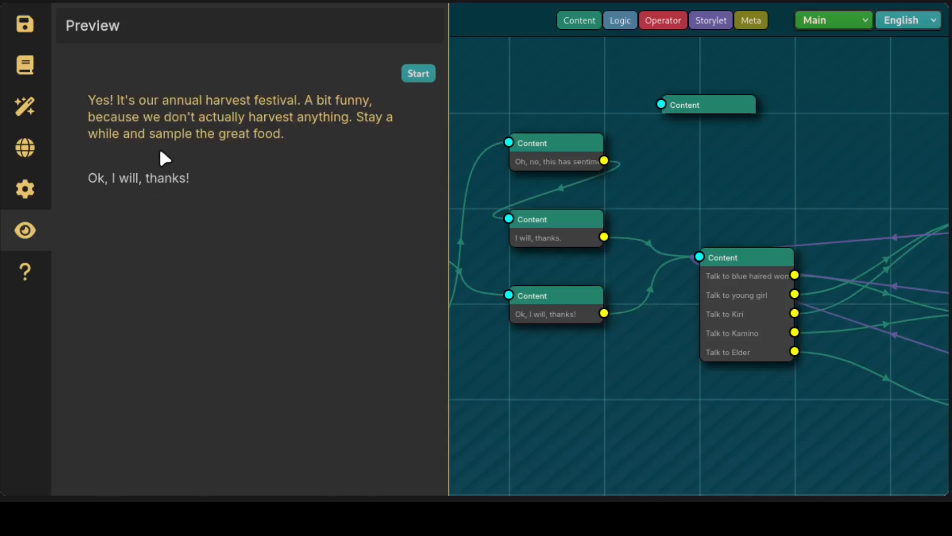
{"action": "left_click", "coordinate": [154, 189]}
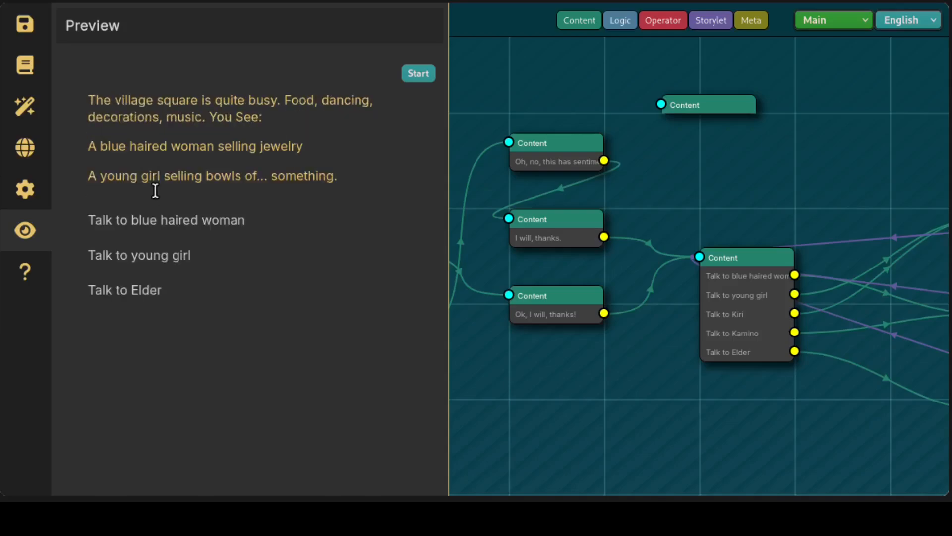
{"action": "left_click", "coordinate": [202, 255]}
{"action": "left_click", "coordinate": [250, 197]}
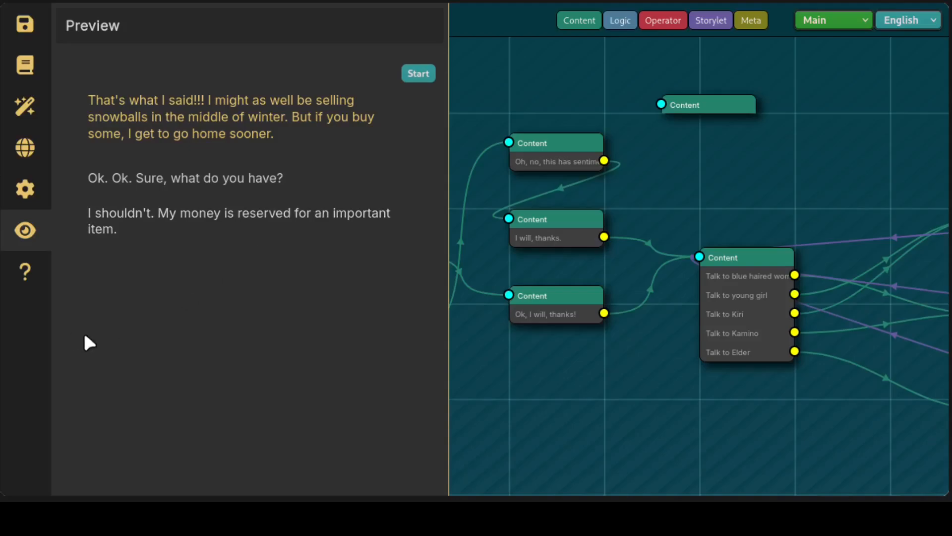
View the Help documentation and the current project's details with its save, download and upload options, closing each view
{"action": "left_click", "coordinate": [43, 284]}
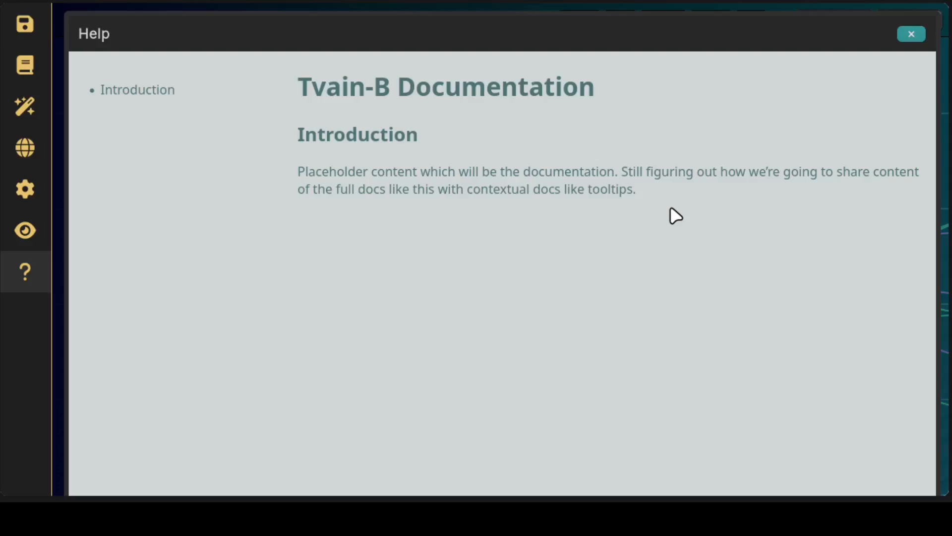
{"action": "left_click", "coordinate": [912, 33]}
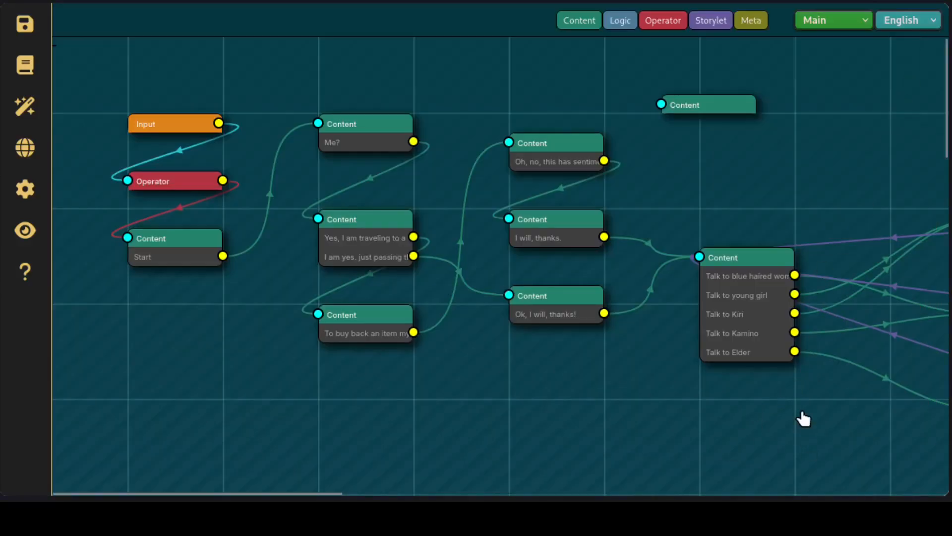
{"action": "left_click", "coordinate": [25, 24]}
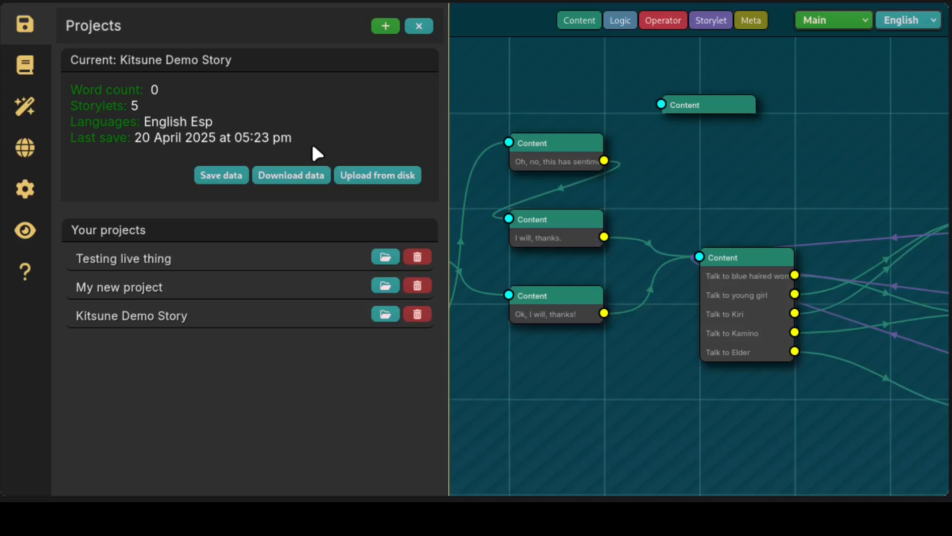
{"action": "left_click", "coordinate": [419, 26]}
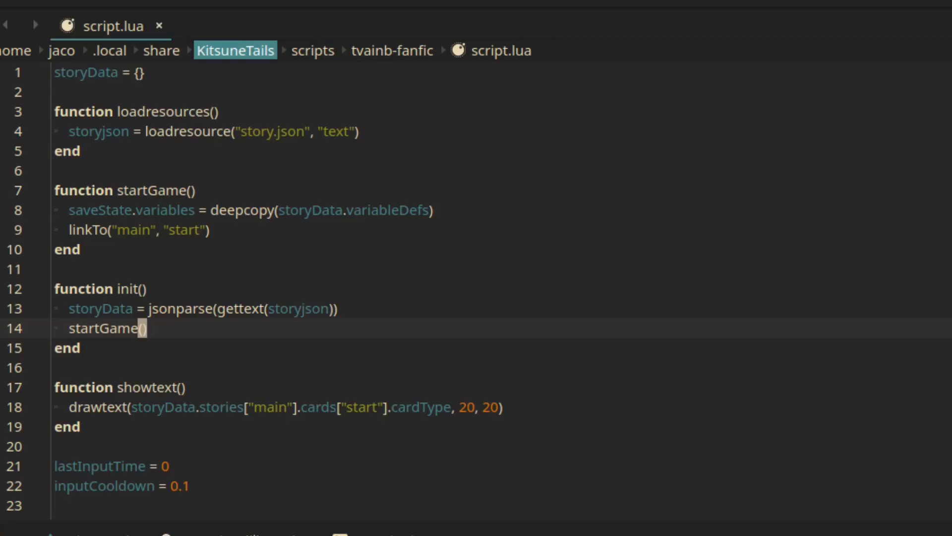
Switch to script.lua in the code editor, skim the script and locate the linkTo function definition
{"action": "scroll", "coordinate": [476, 287], "scroll_direction": "down", "scroll_amount": 20}
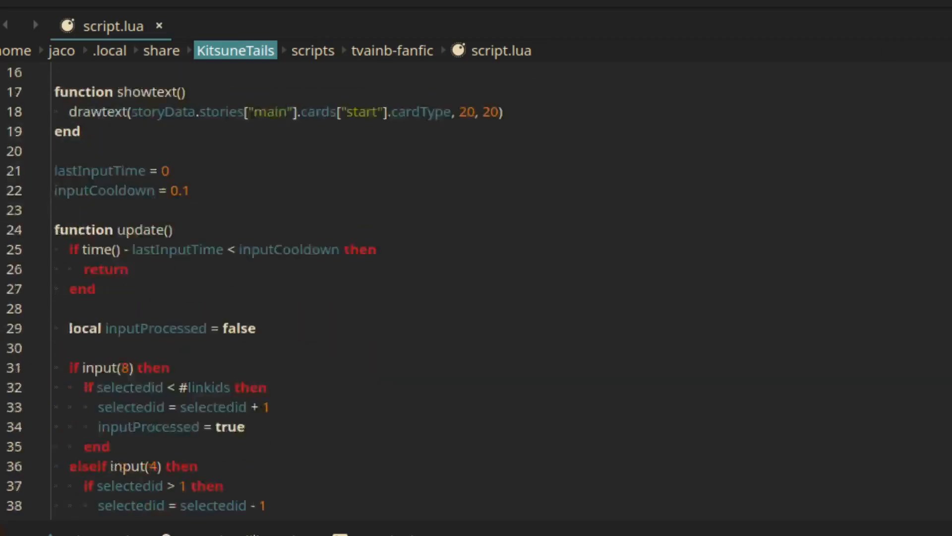
{"action": "scroll", "coordinate": [476, 288], "scroll_direction": "up", "scroll_amount": 9}
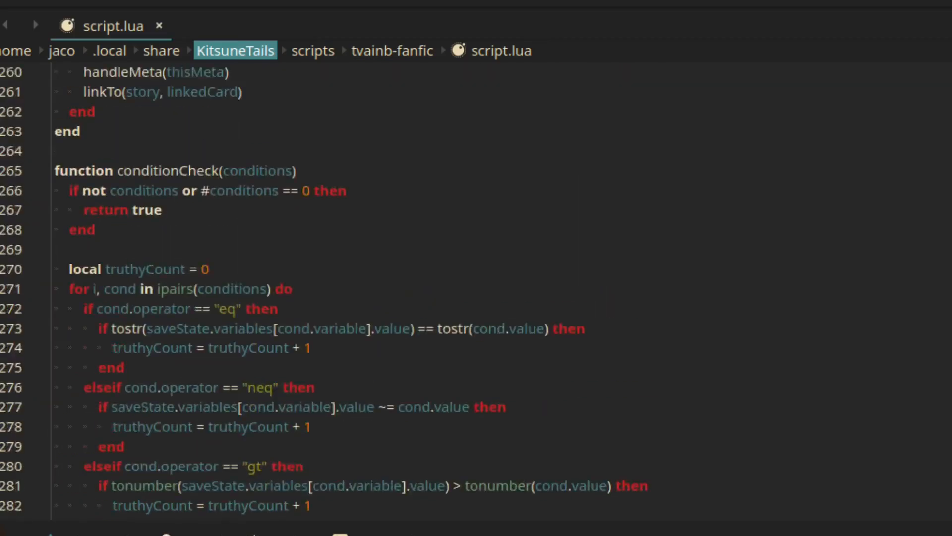
{"action": "scroll", "coordinate": [855, 358], "scroll_direction": "up", "scroll_amount": 17}
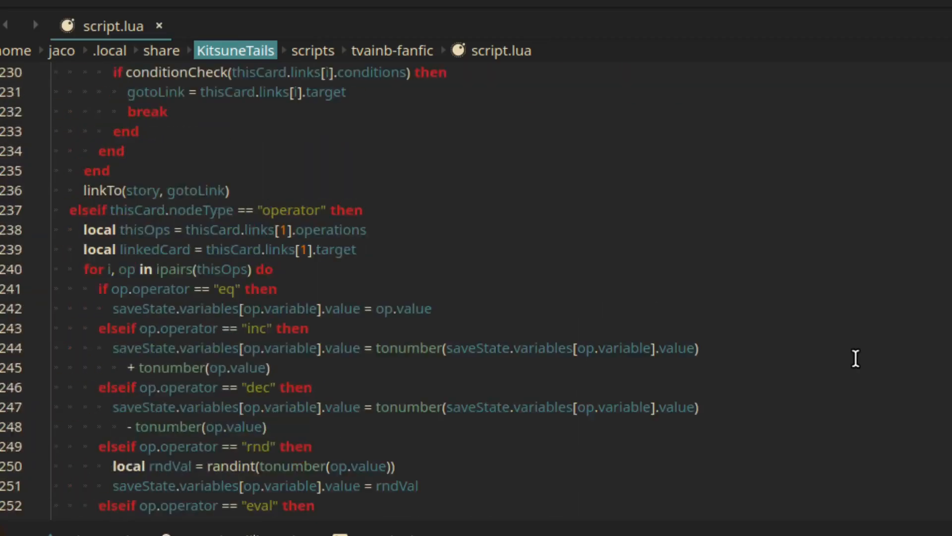
{"action": "scroll", "coordinate": [856, 358], "scroll_direction": "up", "scroll_amount": 11}
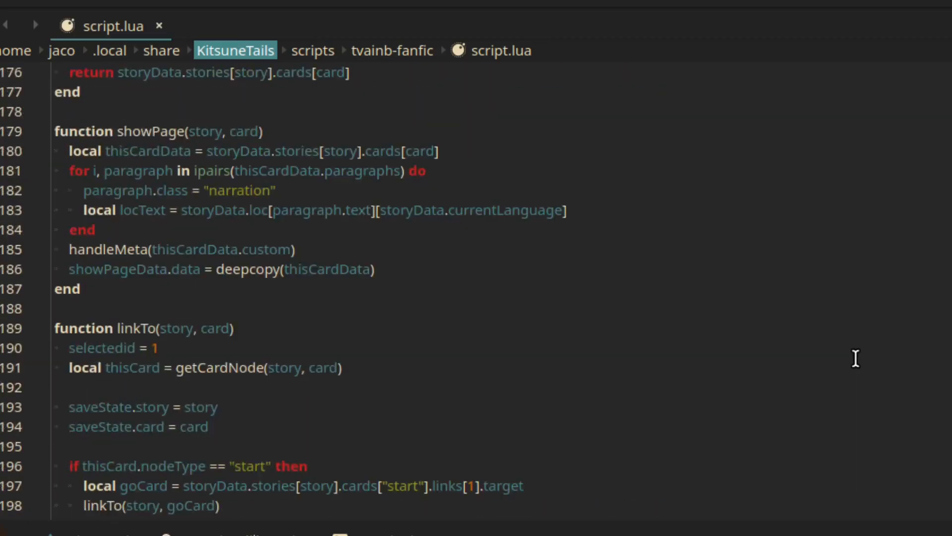
{"action": "double_click", "coordinate": [140, 333]}
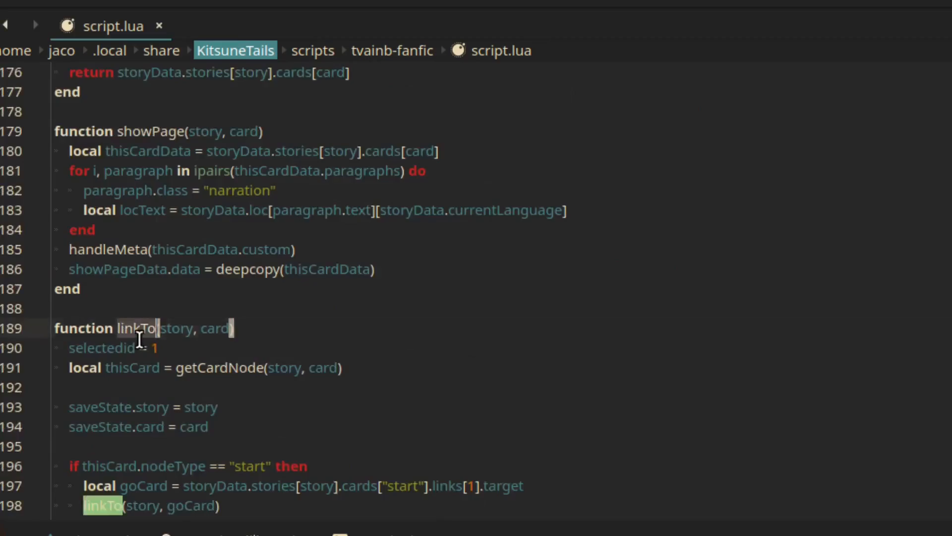
{"action": "left_click", "coordinate": [326, 351]}
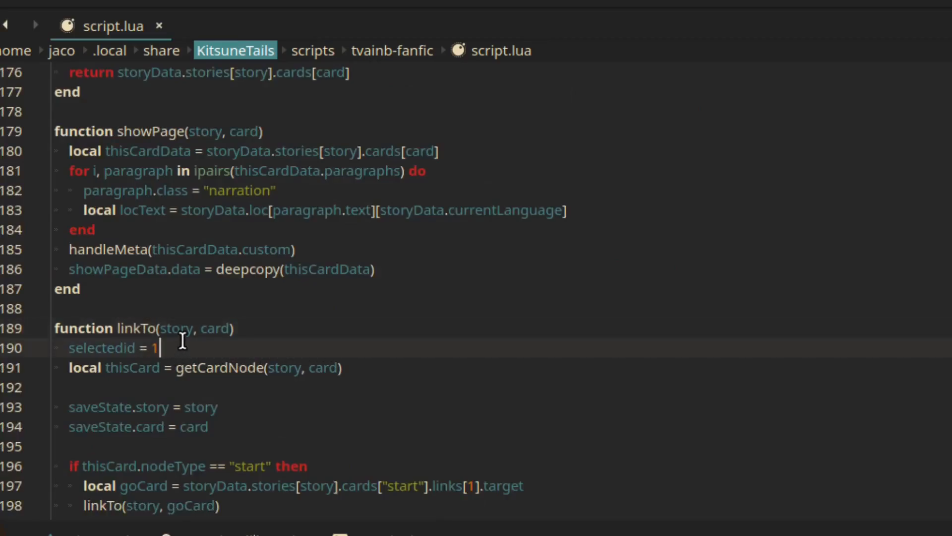
{"action": "left_click", "coordinate": [222, 329]}
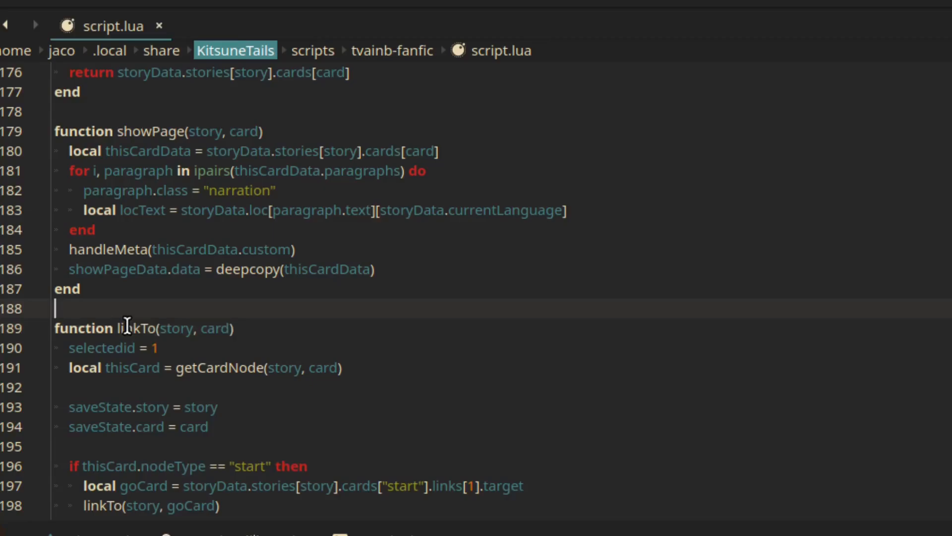
{"action": "double_click", "coordinate": [143, 334]}
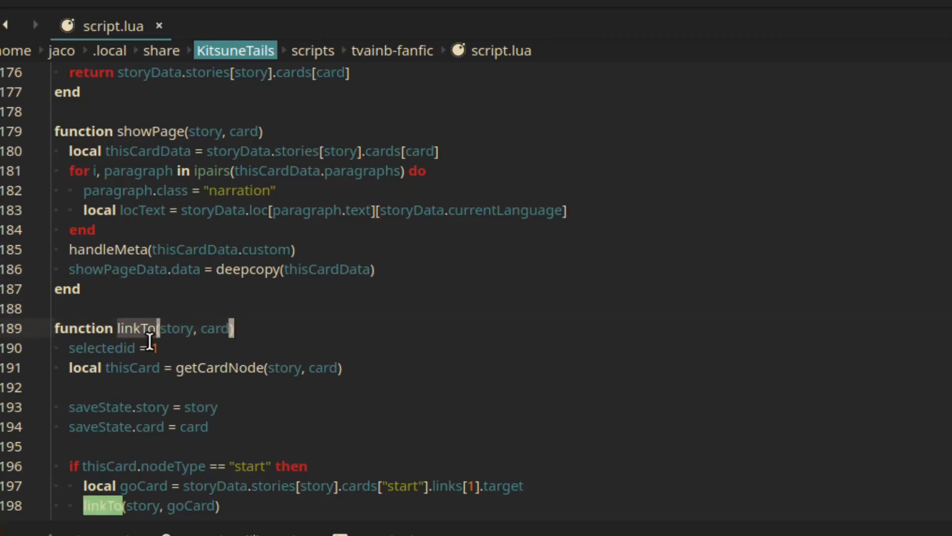
{"action": "key", "text": "Down"}
Read how linkTo handles each node type from start to meta, highlighting the conditionCheck call in the logic branch
{"action": "scroll", "coordinate": [514, 393], "scroll_direction": "down", "scroll_amount": 4}
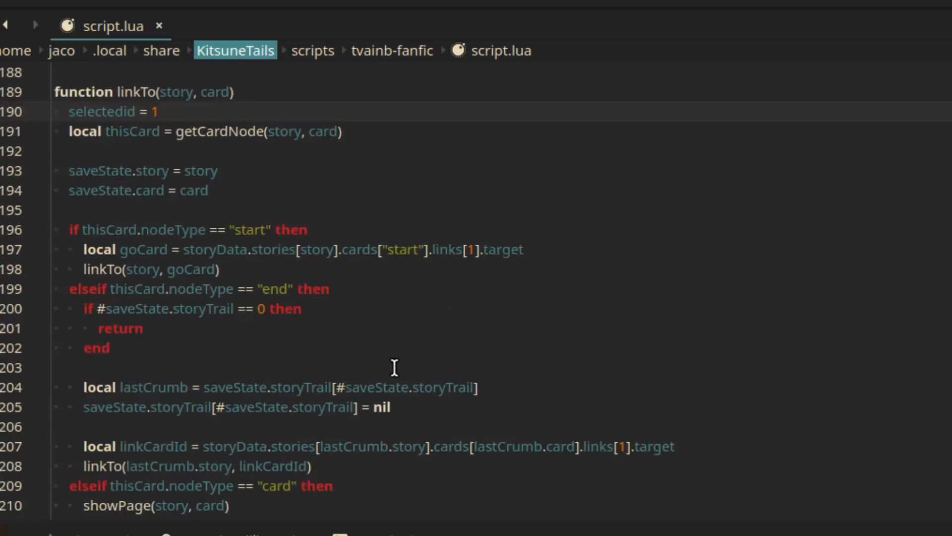
{"action": "scroll", "coordinate": [271, 353], "scroll_direction": "down", "scroll_amount": 5}
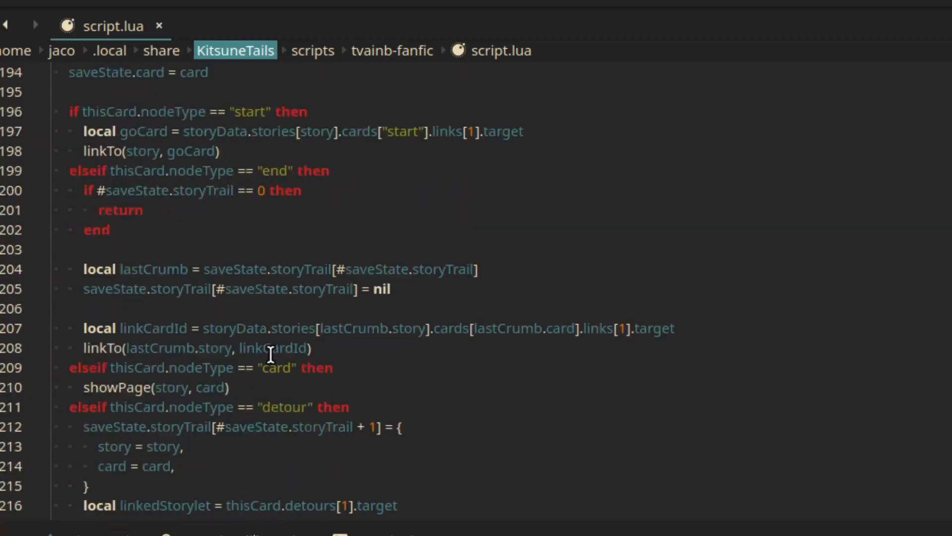
{"action": "scroll", "coordinate": [271, 354], "scroll_direction": "down", "scroll_amount": 1}
{"action": "scroll", "coordinate": [271, 353], "scroll_direction": "down", "scroll_amount": 3}
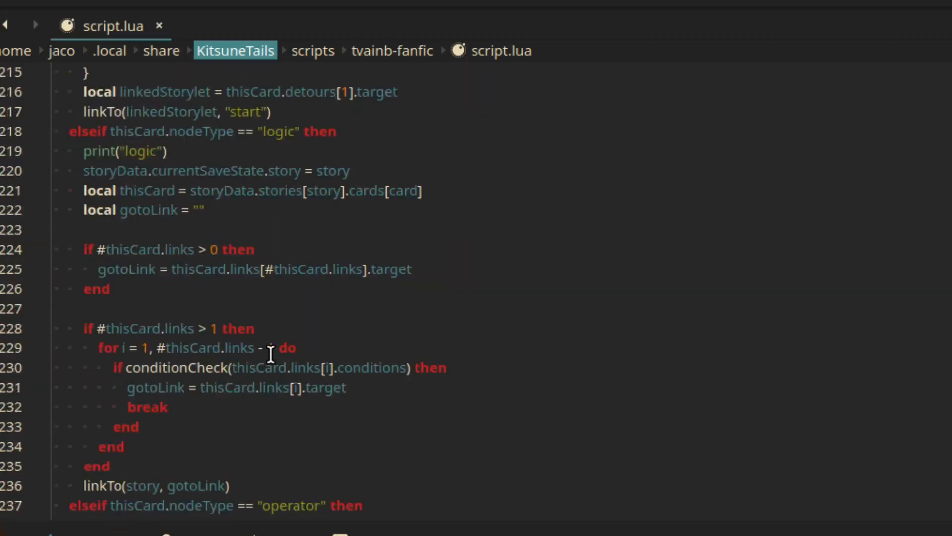
{"action": "double_click", "coordinate": [211, 381]}
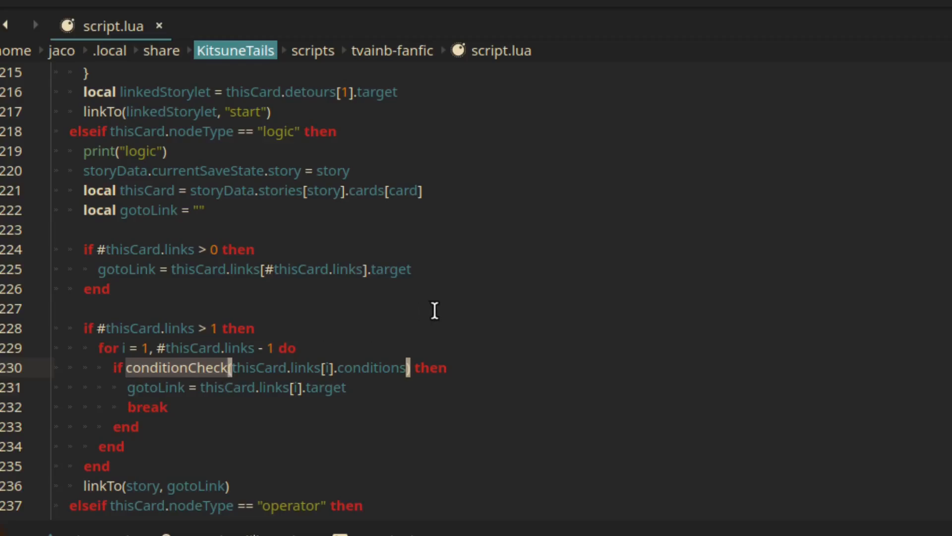
{"action": "scroll", "coordinate": [494, 347], "scroll_direction": "down", "scroll_amount": 4}
{"action": "scroll", "coordinate": [494, 346], "scroll_direction": "down", "scroll_amount": 5}
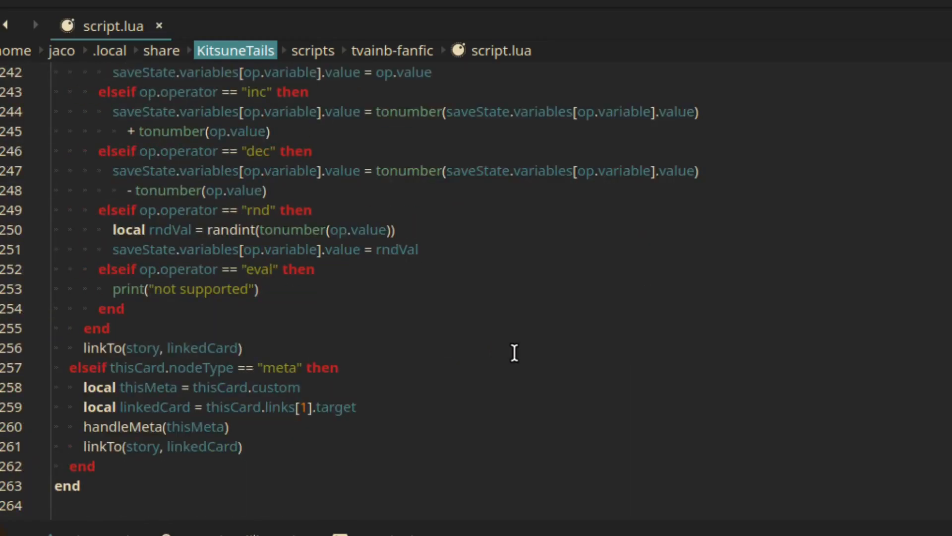
Examine the render function, including how it builds the display text from the card's paragraphs and draws it
{"action": "scroll", "coordinate": [514, 352], "scroll_direction": "up", "scroll_amount": 20}
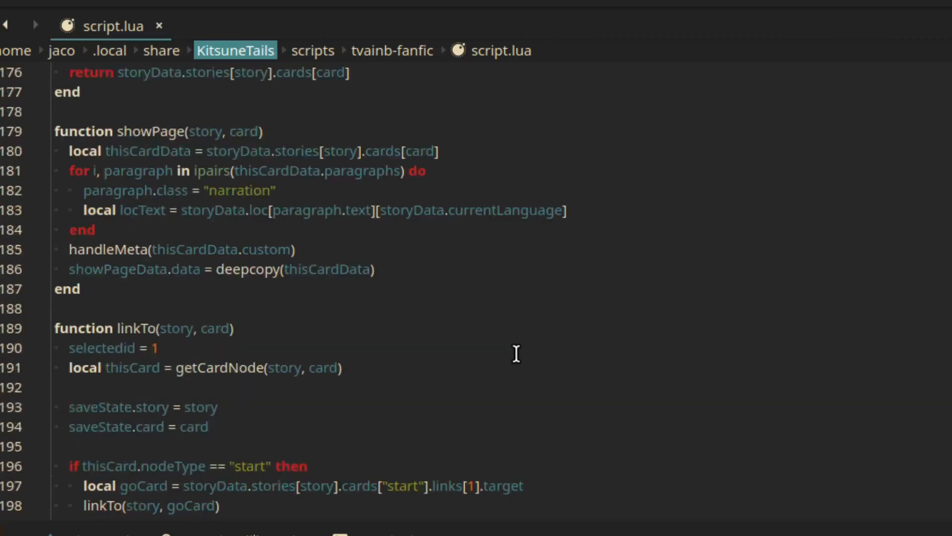
{"action": "scroll", "coordinate": [517, 353], "scroll_direction": "up", "scroll_amount": 13}
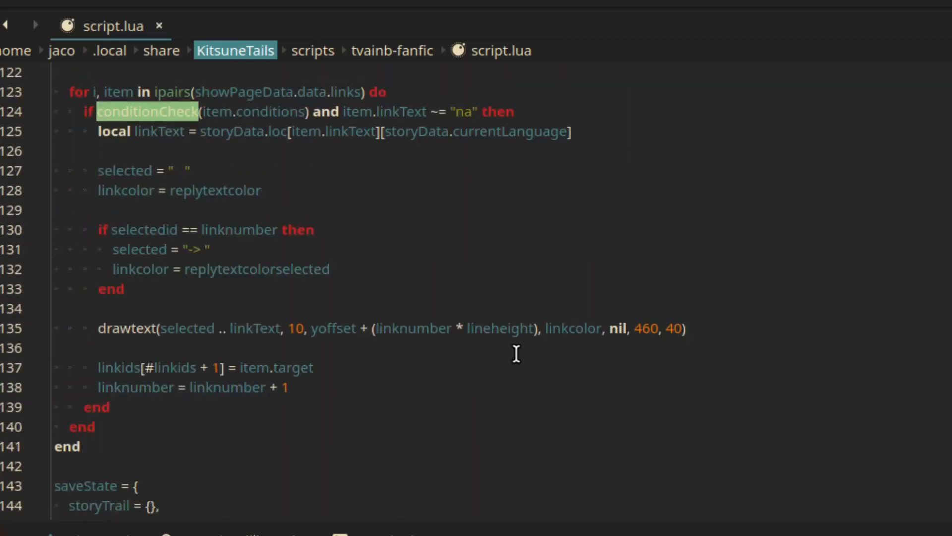
{"action": "scroll", "coordinate": [517, 353], "scroll_direction": "up", "scroll_amount": 10}
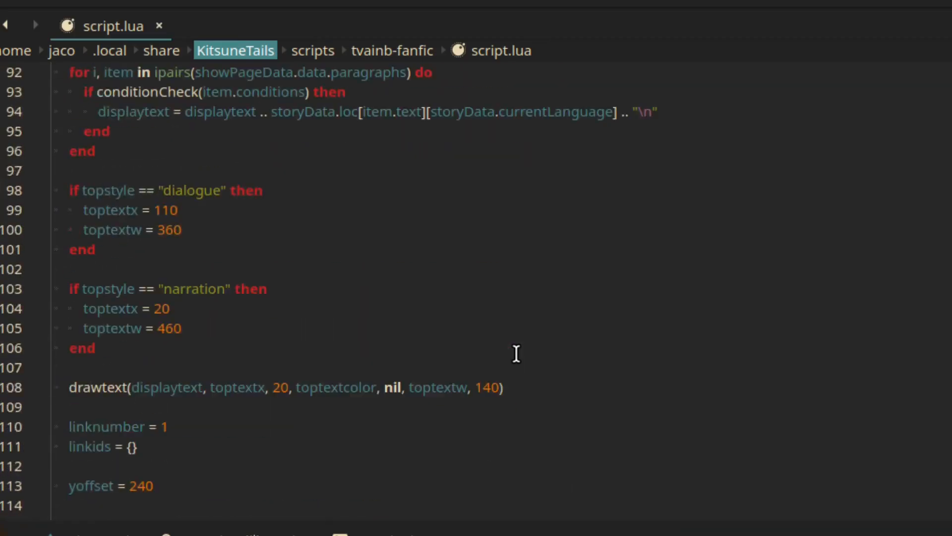
{"action": "scroll", "coordinate": [516, 354], "scroll_direction": "down", "scroll_amount": 4}
{"action": "scroll", "coordinate": [516, 353], "scroll_direction": "up", "scroll_amount": 2}
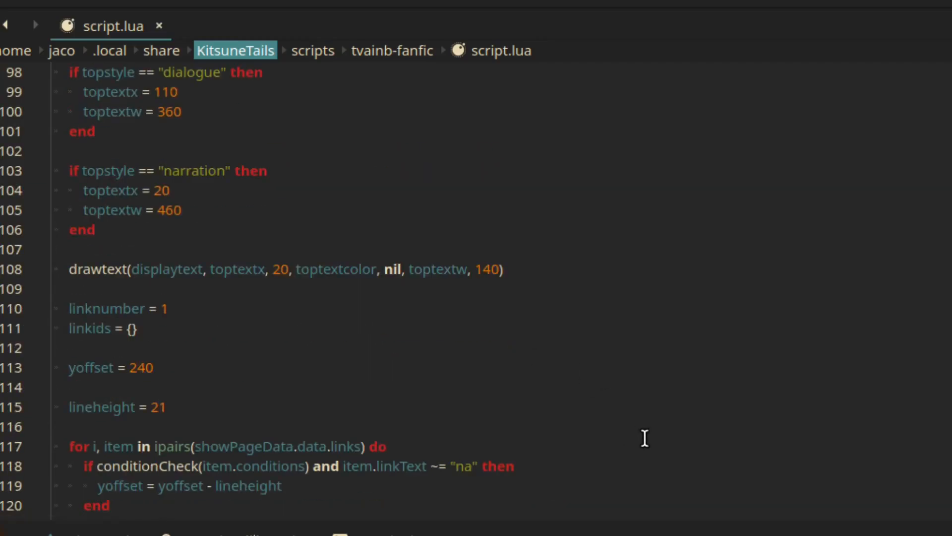
{"action": "scroll", "coordinate": [623, 418], "scroll_direction": "up", "scroll_amount": 2}
{"action": "scroll", "coordinate": [623, 417], "scroll_direction": "up", "scroll_amount": 4}
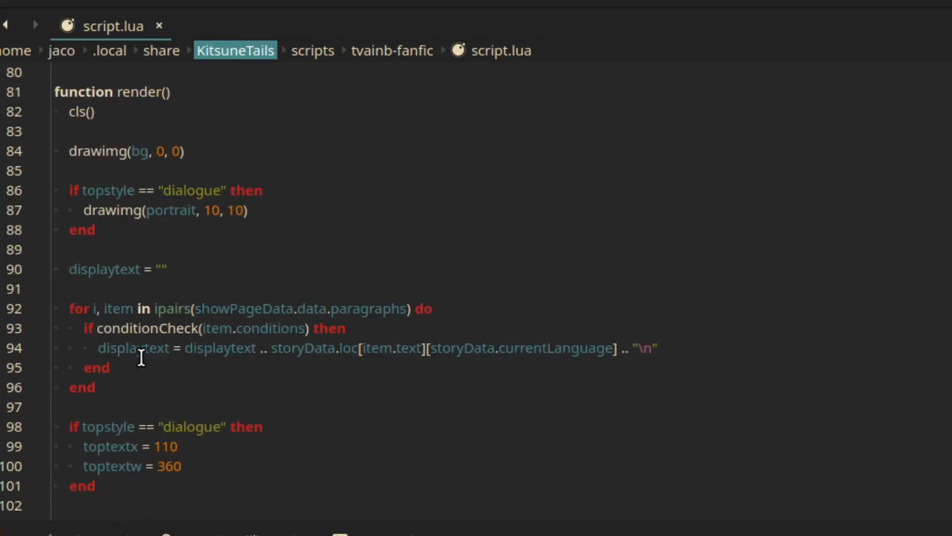
{"action": "scroll", "coordinate": [239, 456], "scroll_direction": "down", "scroll_amount": 1}
{"action": "scroll", "coordinate": [319, 379], "scroll_direction": "down", "scroll_amount": 3}
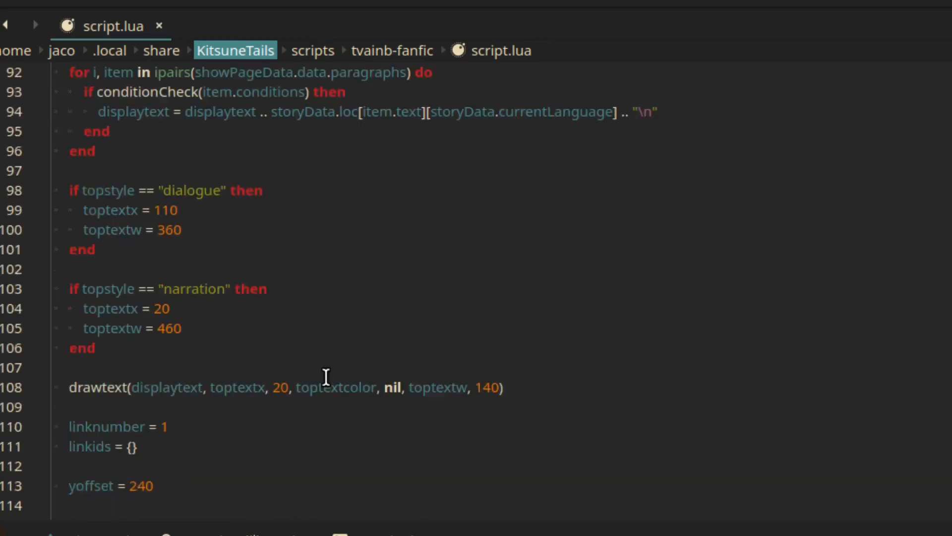
Examine how topstyle sets toptextx and toptextw for dialogue and narration, and read on through the loops that draw the reply links
{"action": "double_click", "coordinate": [117, 212]}
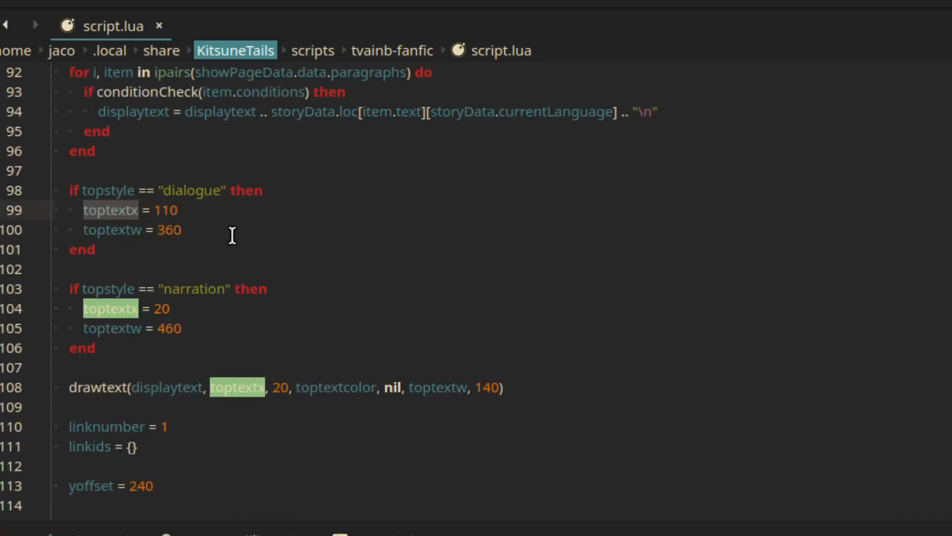
{"action": "left_click", "coordinate": [120, 232]}
{"action": "key", "text": "Up"}
{"action": "key", "text": "Up"}
{"action": "double_click", "coordinate": [121, 210]}
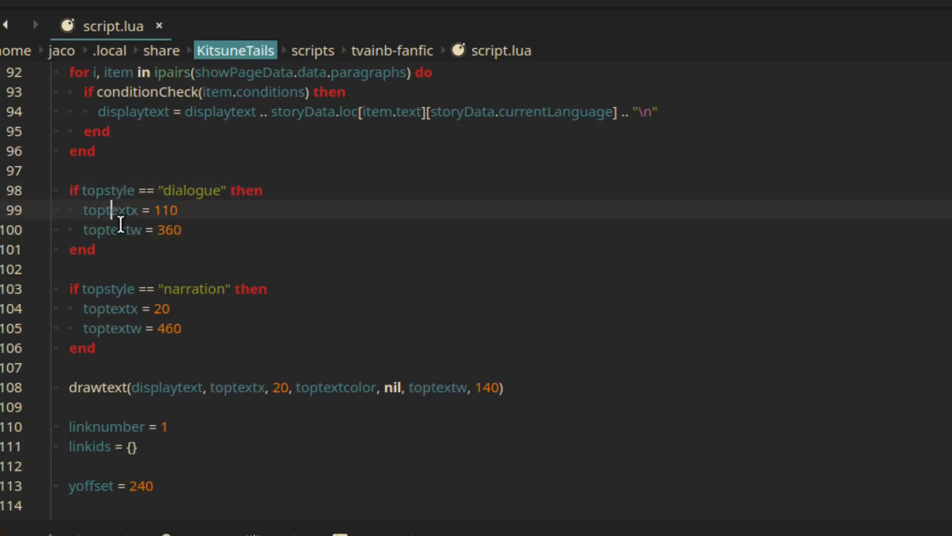
{"action": "left_click", "coordinate": [276, 296]}
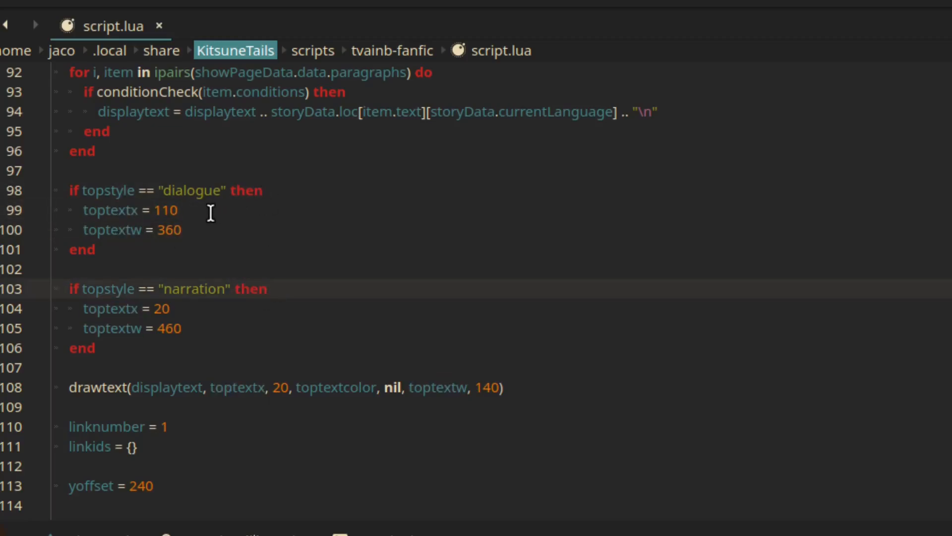
{"action": "double_click", "coordinate": [112, 190]}
{"action": "key", "text": "ctrl+h"}
{"action": "scroll", "coordinate": [216, 268], "scroll_direction": "down", "scroll_amount": 2}
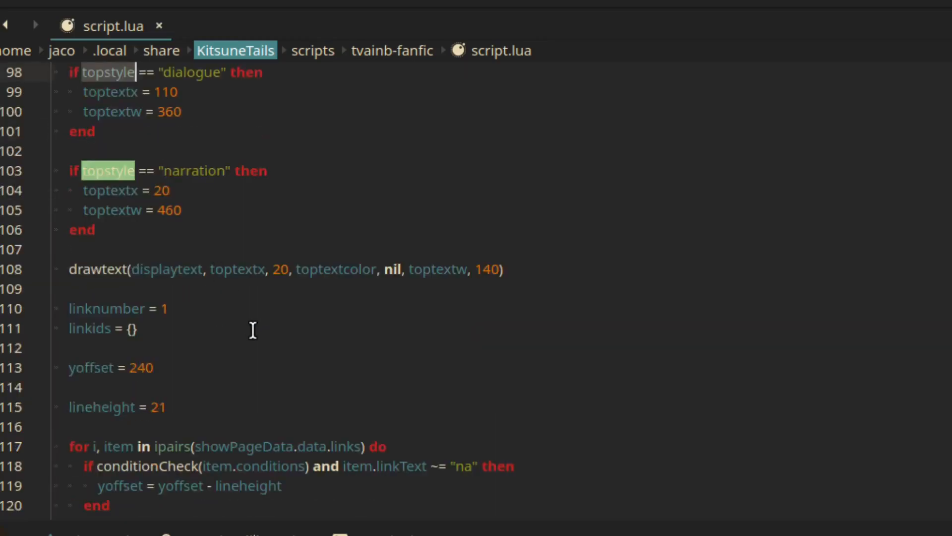
{"action": "scroll", "coordinate": [252, 329], "scroll_direction": "down", "scroll_amount": 5}
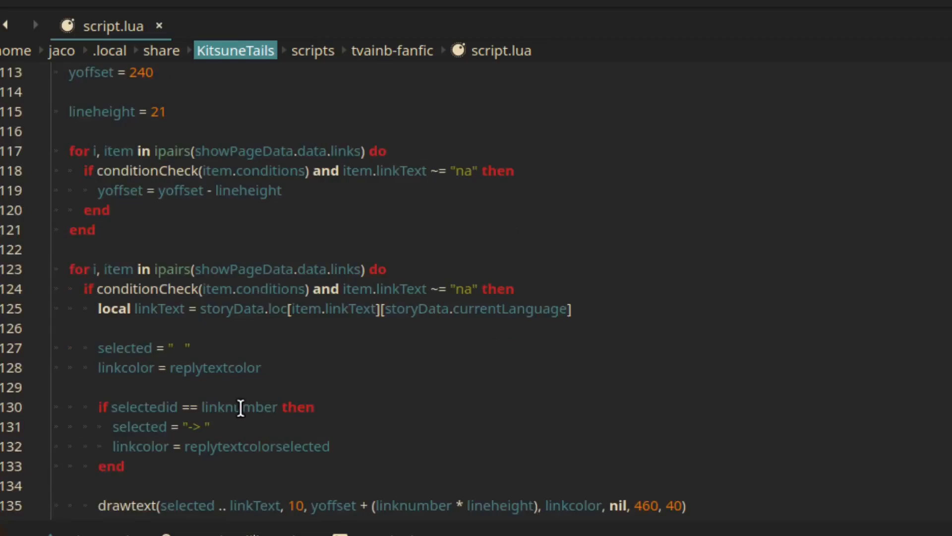
Examine the default text colour variables toptextcolor, replytextcolor and replytextcolorselected defined above the render function
{"action": "scroll", "coordinate": [267, 432], "scroll_direction": "down", "scroll_amount": 1}
{"action": "scroll", "coordinate": [248, 397], "scroll_direction": "up", "scroll_amount": 9}
{"action": "scroll", "coordinate": [226, 368], "scroll_direction": "up", "scroll_amount": 10}
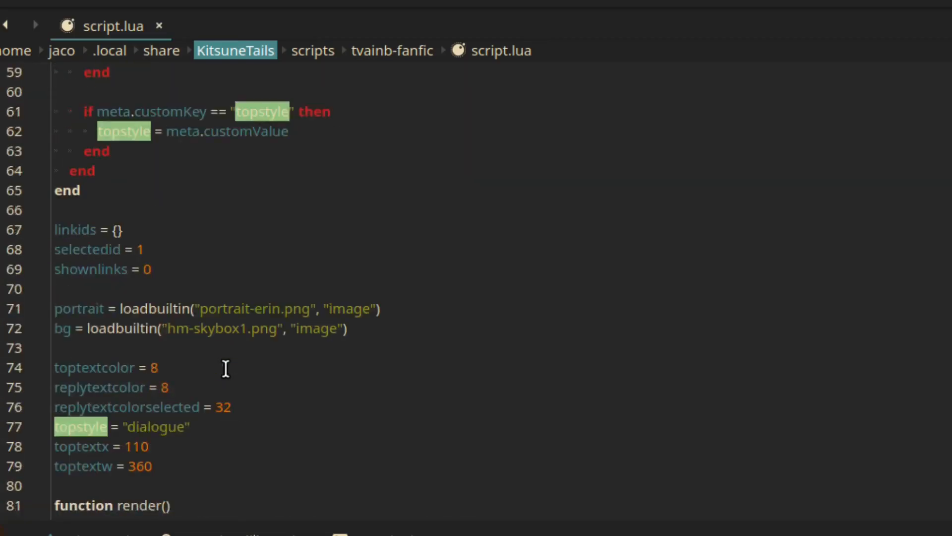
{"action": "left_click", "coordinate": [226, 369]}
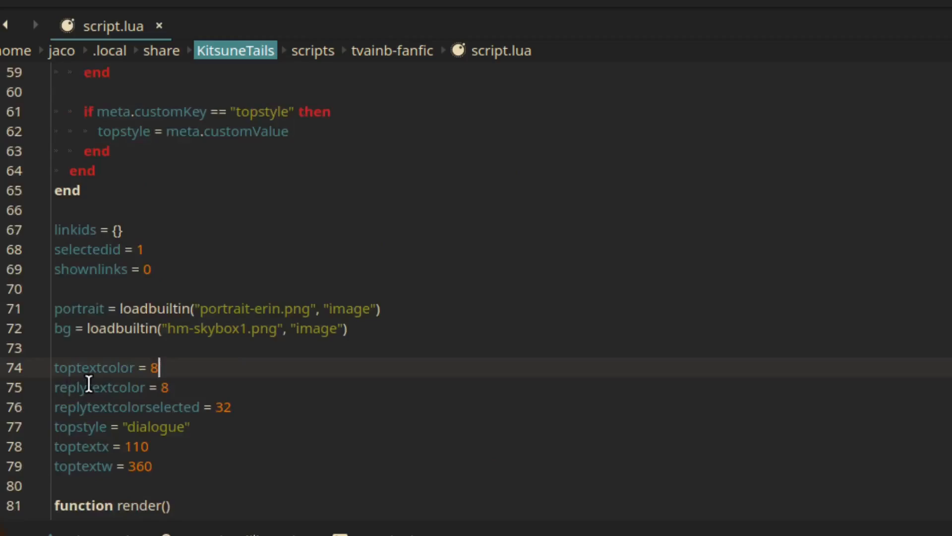
{"action": "double_click", "coordinate": [75, 378]}
{"action": "double_click", "coordinate": [140, 388]}
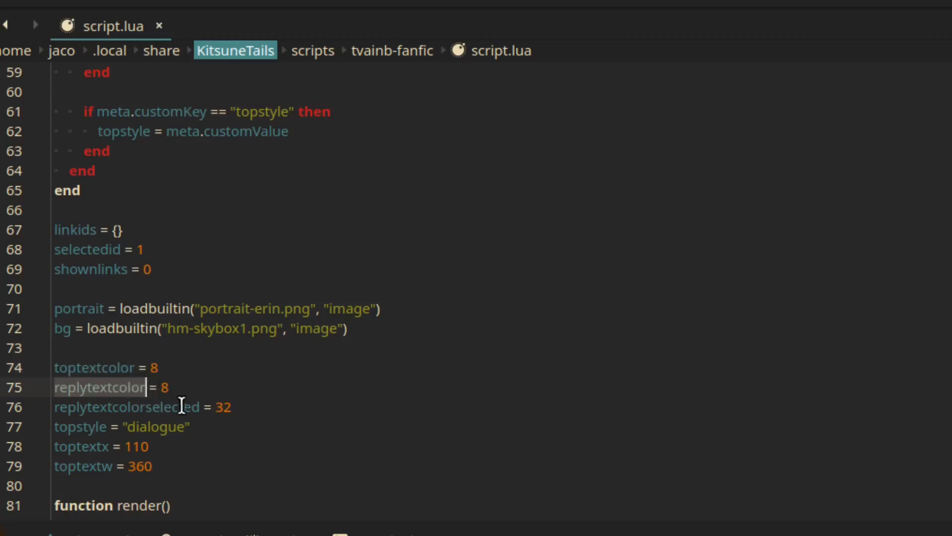
{"action": "double_click", "coordinate": [165, 412]}
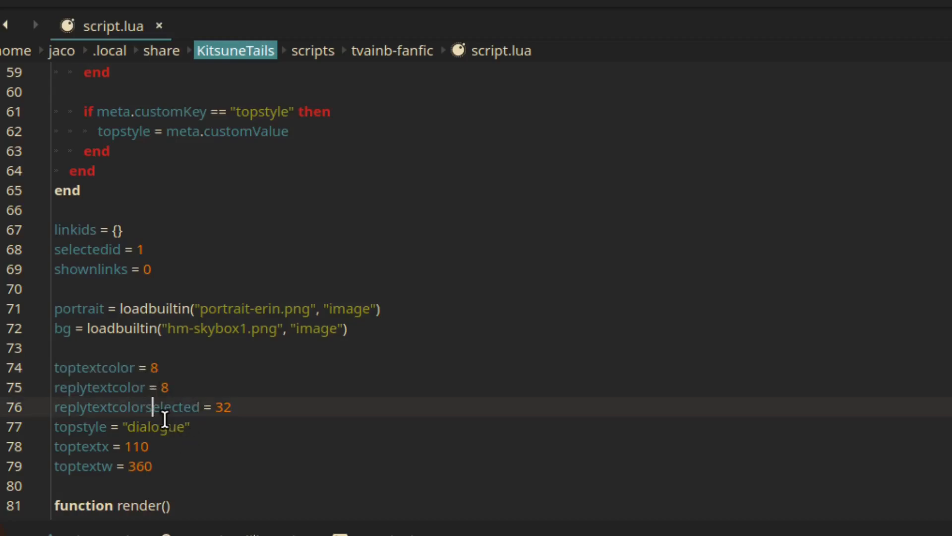
{"action": "left_click", "coordinate": [259, 432]}
{"action": "left_click", "coordinate": [238, 405]}
{"action": "left_click", "coordinate": [165, 390]}
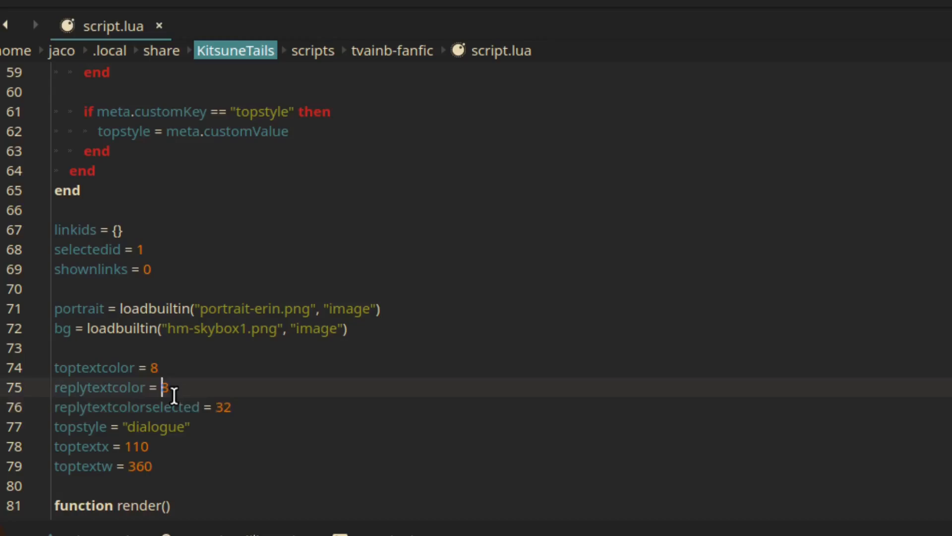
{"action": "key", "text": "Up"}
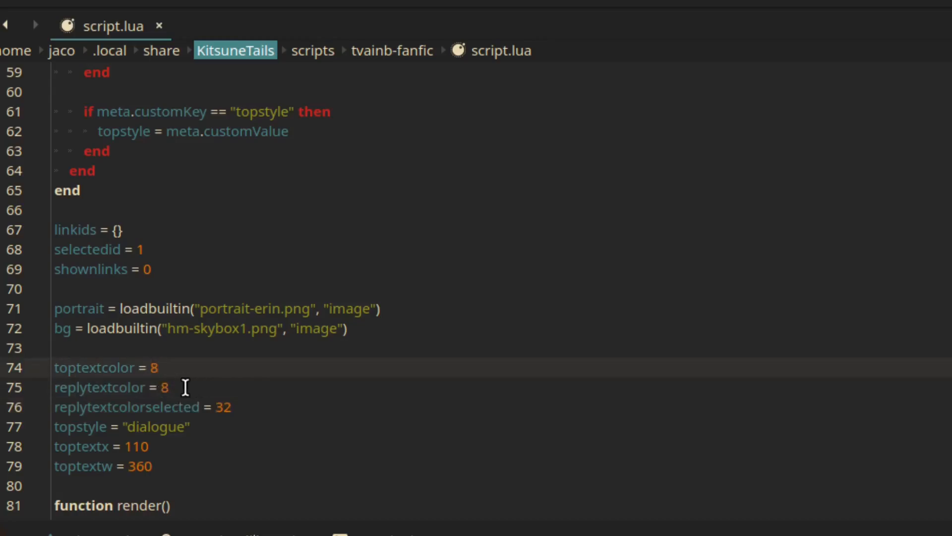
{"action": "key", "text": "Down"}
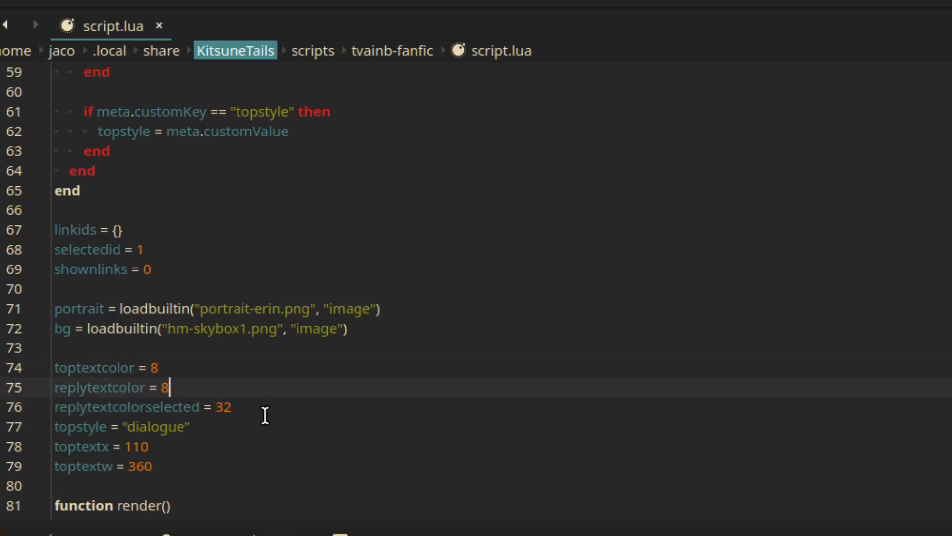
{"action": "left_click", "coordinate": [265, 415]}
{"action": "scroll", "coordinate": [270, 414], "scroll_direction": "down", "scroll_amount": 1}
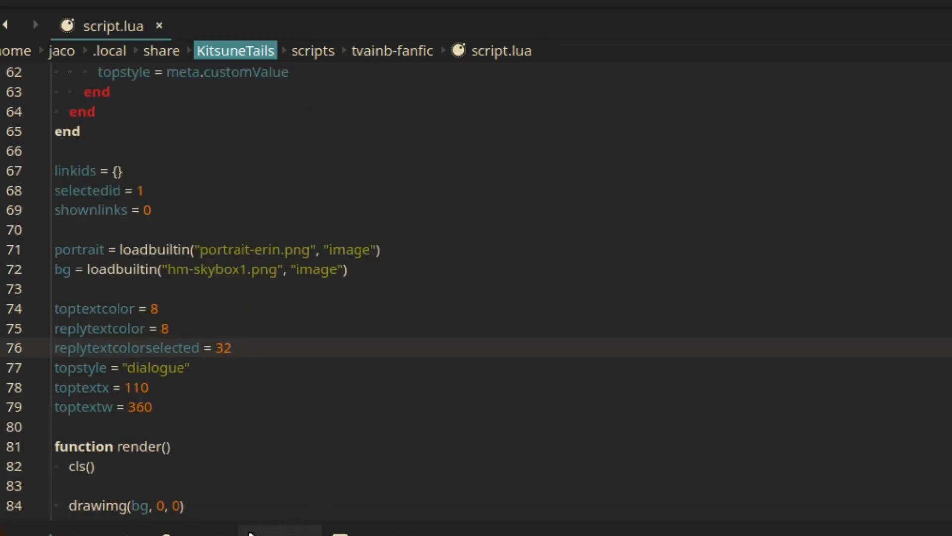
Highlight the block of default display variables from toptextcolor through toptextw
{"action": "left_click", "coordinate": [116, 392]}
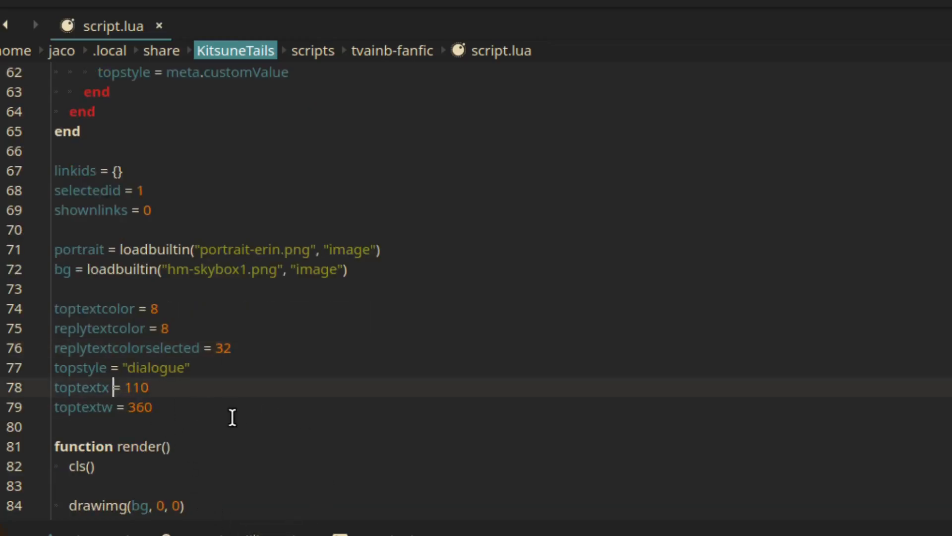
{"action": "left_click", "coordinate": [189, 412]}
{"action": "key", "text": "shift+Home"}
{"action": "key", "text": "shift+Up"}
{"action": "key", "text": "shift+Up"}
{"action": "key", "text": "shift+Up"}
{"action": "key", "text": "shift+Up"}
{"action": "key", "text": "shift+Up"}
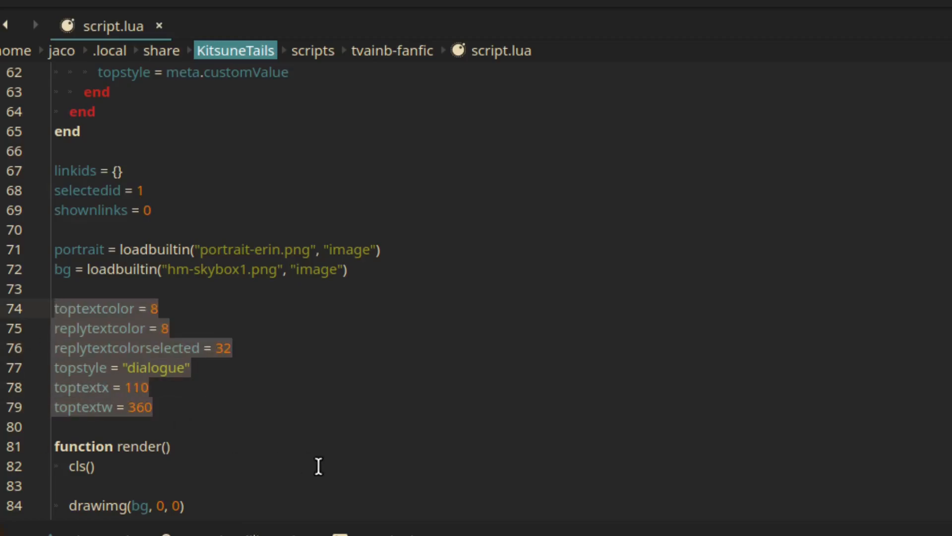
{"action": "left_click", "coordinate": [322, 446]}
Examine the default portrait assignment that loads portrait-erin.png through loadbuiltin
{"action": "scroll", "coordinate": [321, 395], "scroll_direction": "up", "scroll_amount": 2}
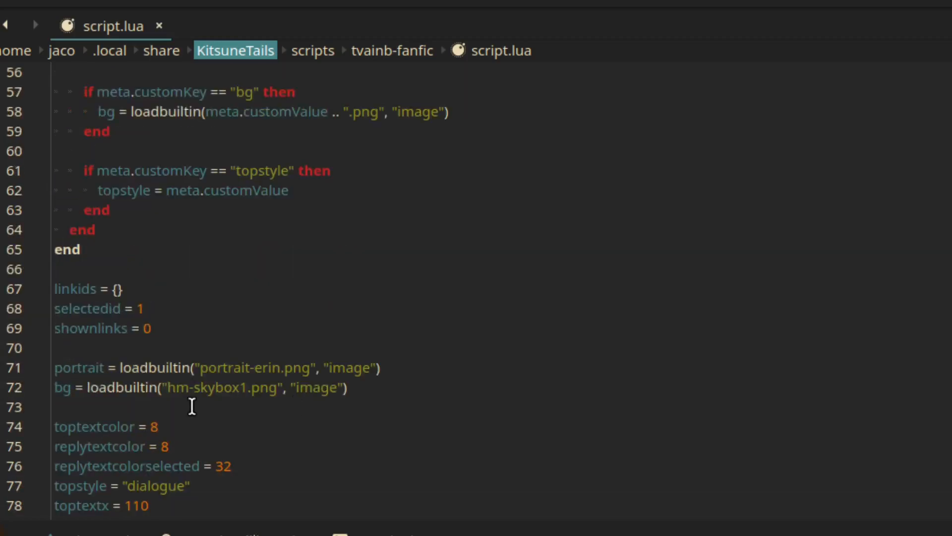
{"action": "left_click_drag", "start_coordinate": [55, 368], "coordinate": [320, 367]}
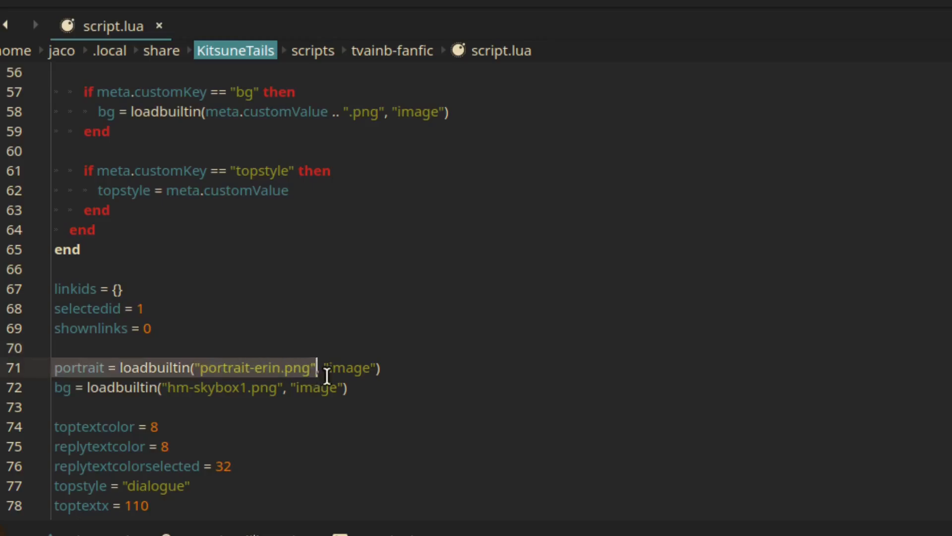
{"action": "left_click", "coordinate": [320, 367]}
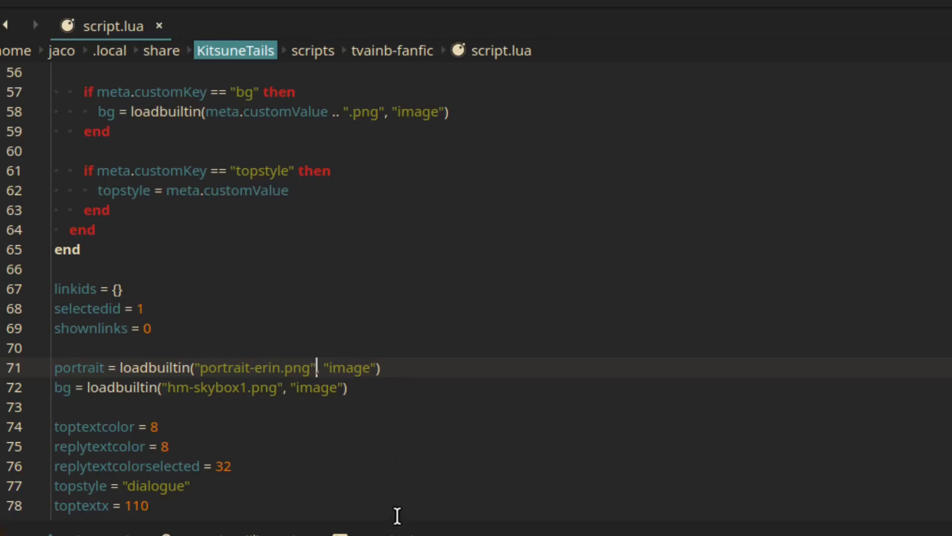
{"action": "left_click", "coordinate": [284, 447]}
Search the script for "loadbui" and bring the whole handleMeta function into view
{"action": "scroll", "coordinate": [284, 447], "scroll_direction": "up", "scroll_amount": 1}
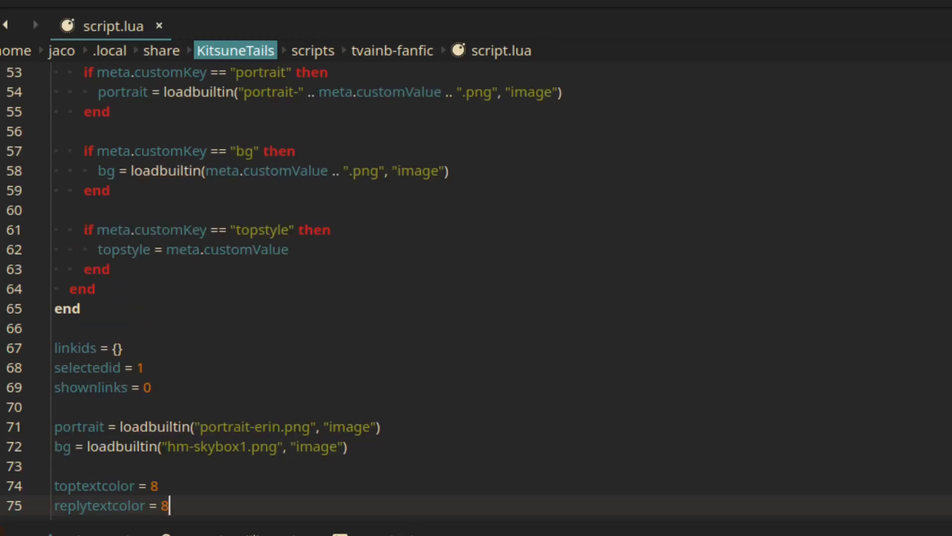
{"action": "key", "text": "ctrl+f"}
{"action": "type", "text": "loadbui"}
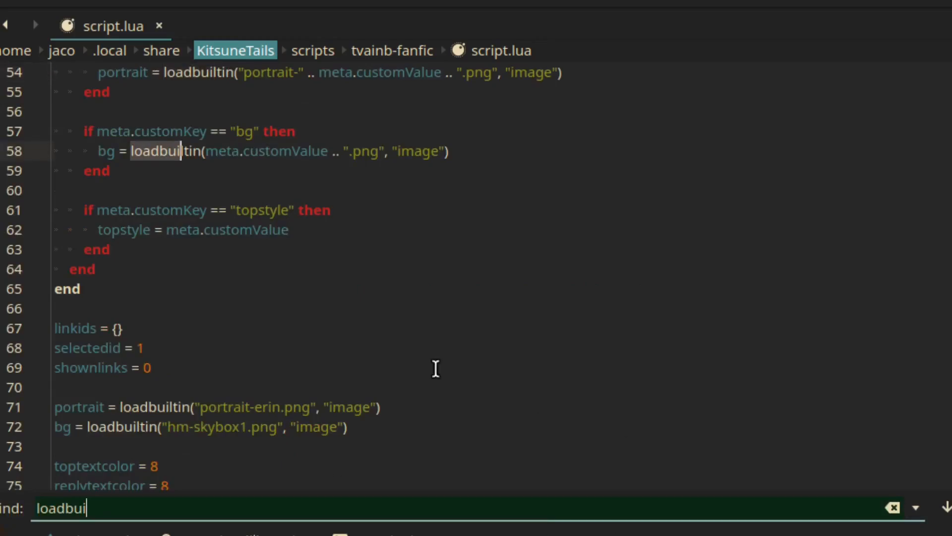
{"action": "scroll", "coordinate": [436, 369], "scroll_direction": "up", "scroll_amount": 3}
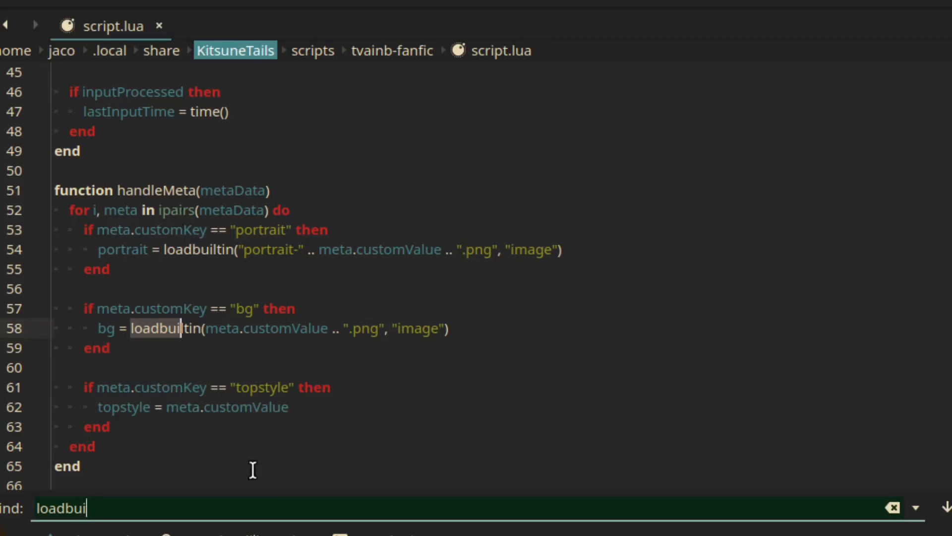
Examine how handleMeta processes the portrait and bg custom keys, highlighting the loadbuiltin call in the bg branch
{"action": "double_click", "coordinate": [272, 231]}
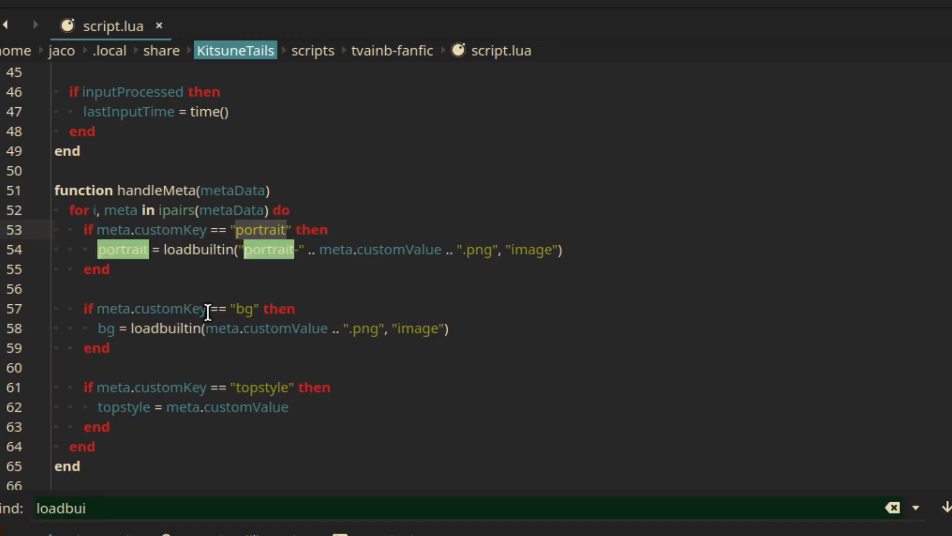
{"action": "left_click", "coordinate": [245, 332]}
{"action": "triple_click", "coordinate": [198, 330]}
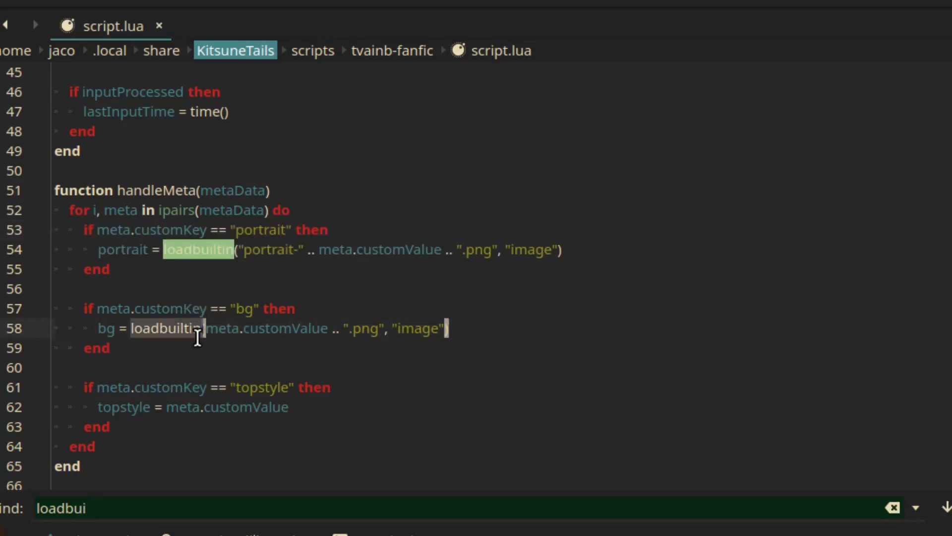
{"action": "left_click", "coordinate": [293, 319]}
{"action": "left_click", "coordinate": [358, 356]}
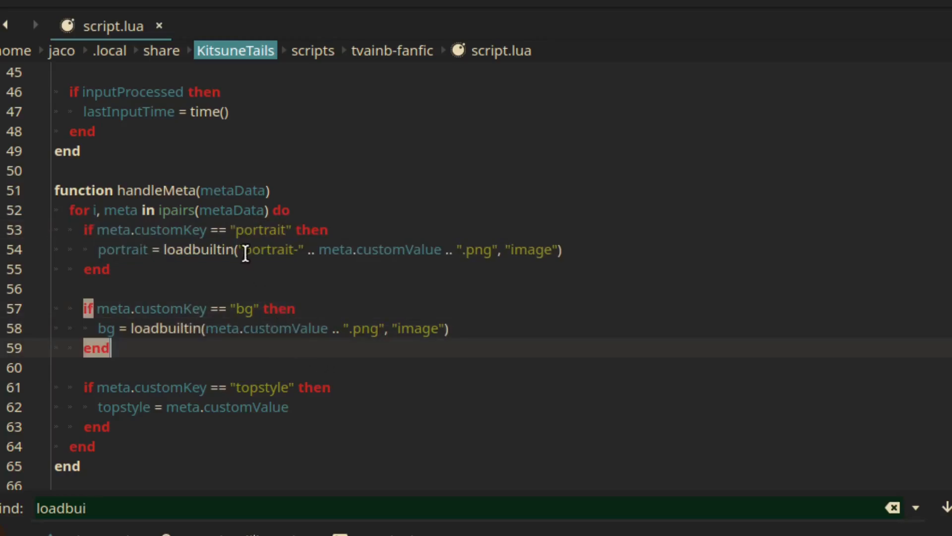
{"action": "left_click", "coordinate": [218, 388]}
{"action": "left_click", "coordinate": [199, 328]}
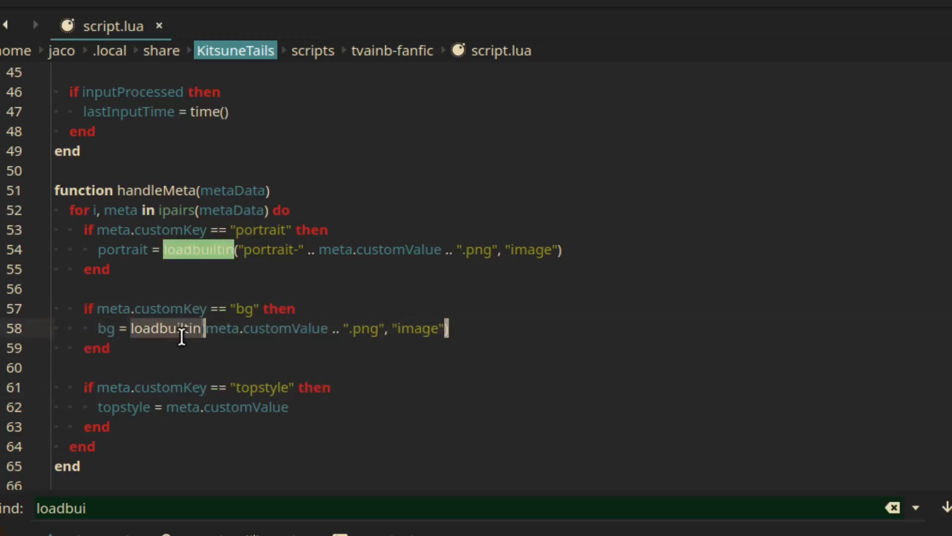
{"action": "left_click", "coordinate": [212, 360]}
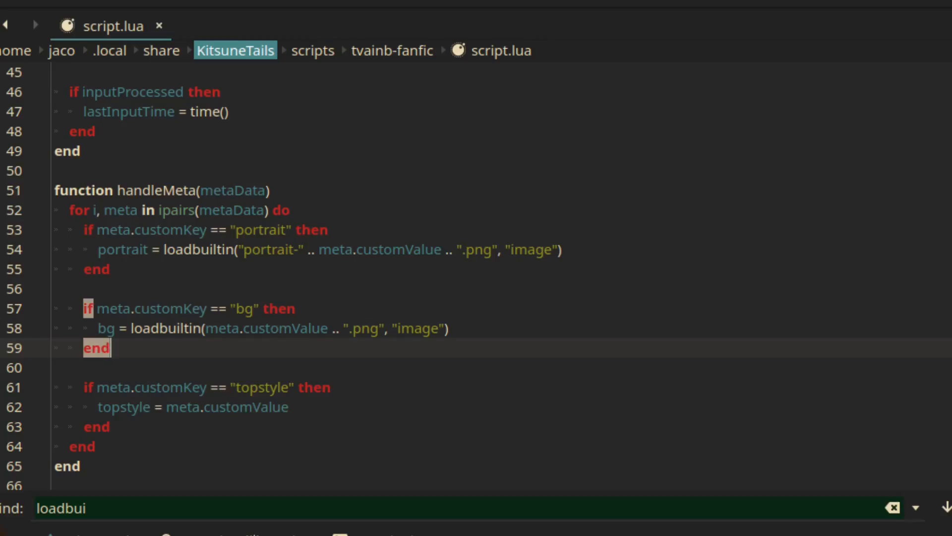
Skim the script from loadresources at its start through render, showPage and linkTo to the condition operator comparisons
{"action": "scroll", "coordinate": [476, 278], "scroll_direction": "down", "scroll_amount": 20}
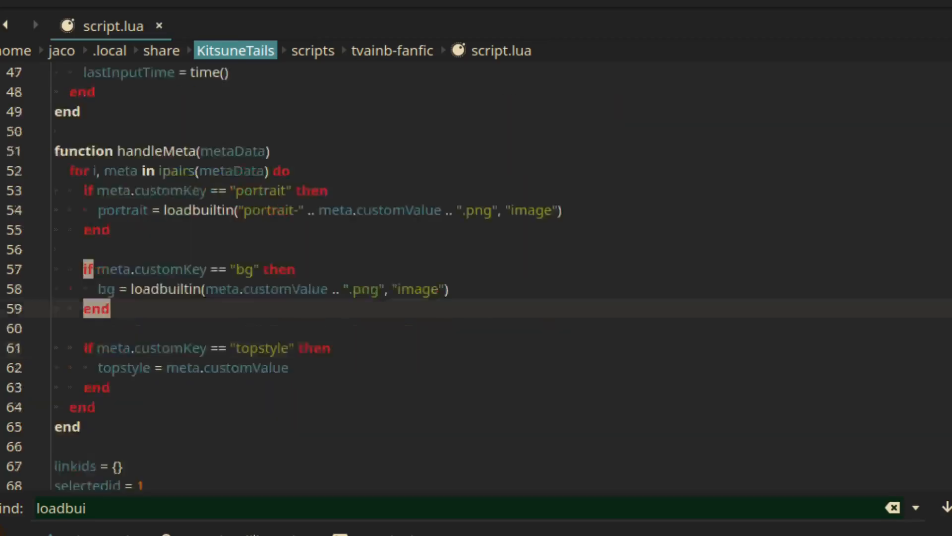
{"action": "scroll", "coordinate": [476, 277], "scroll_direction": "up", "scroll_amount": 20}
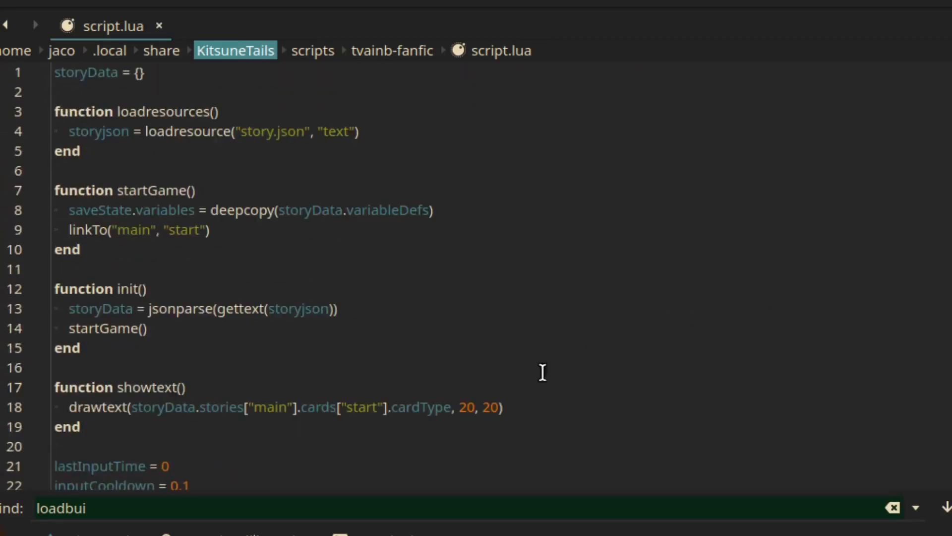
{"action": "scroll", "coordinate": [378, 397], "scroll_direction": "down", "scroll_amount": 14}
{"action": "scroll", "coordinate": [380, 399], "scroll_direction": "down", "scroll_amount": 16}
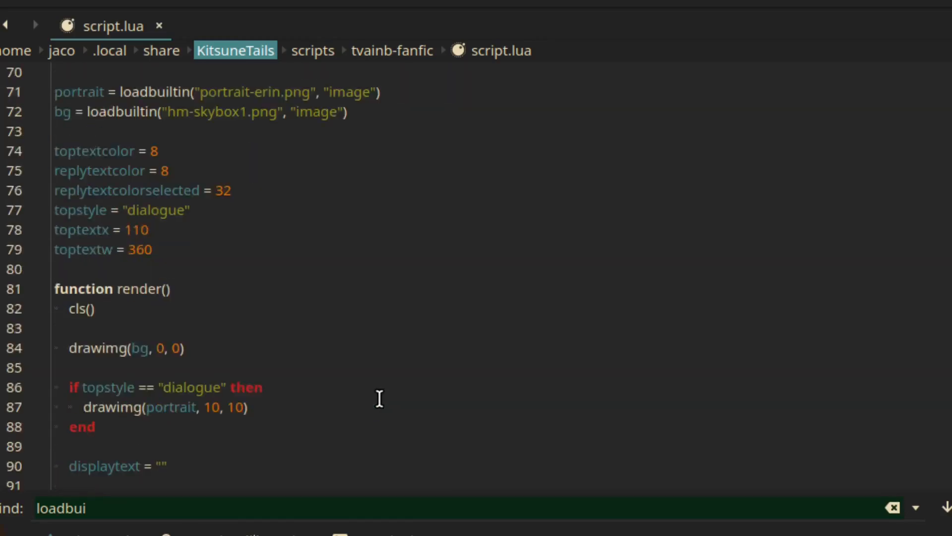
{"action": "scroll", "coordinate": [379, 398], "scroll_direction": "down", "scroll_amount": 20}
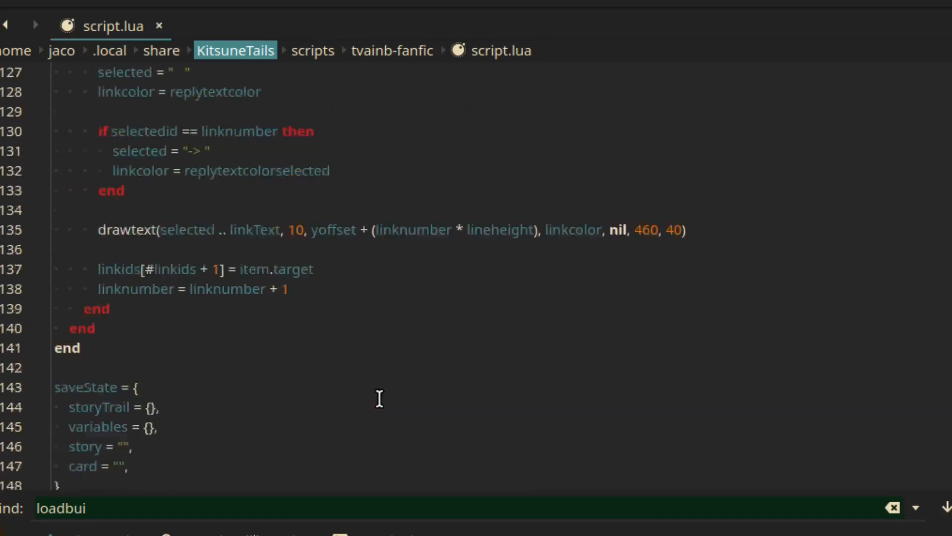
{"action": "scroll", "coordinate": [379, 398], "scroll_direction": "down", "scroll_amount": 20}
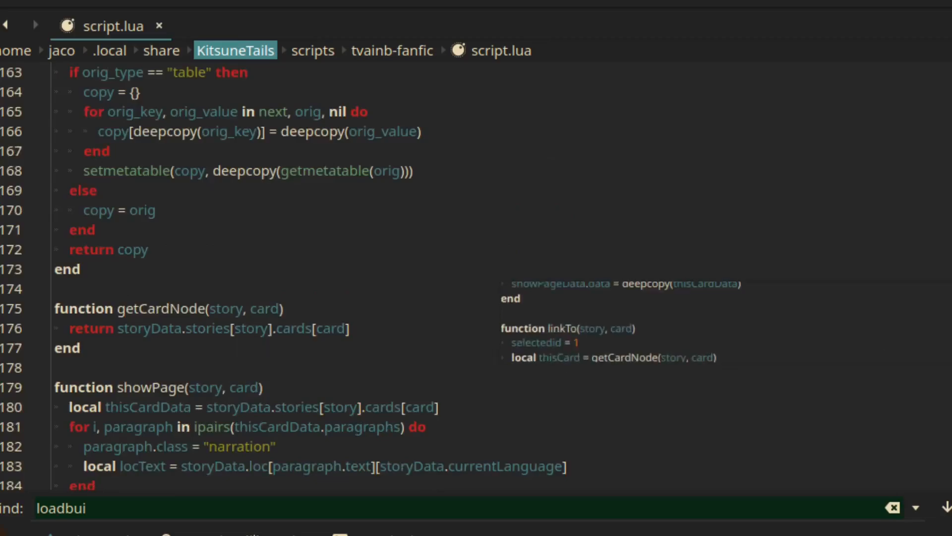
{"action": "scroll", "coordinate": [379, 398], "scroll_direction": "up", "scroll_amount": 20}
{"action": "scroll", "coordinate": [379, 398], "scroll_direction": "down", "scroll_amount": 16}
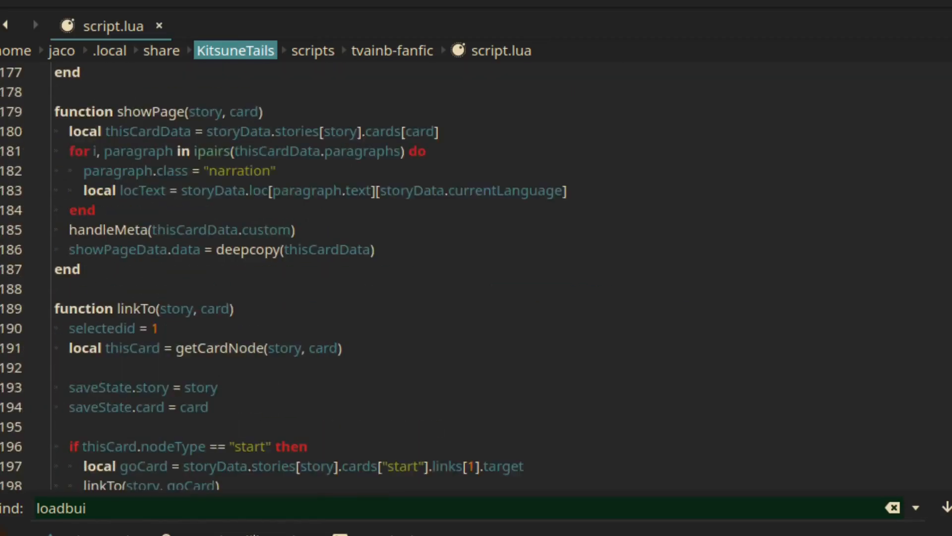
{"action": "scroll", "coordinate": [379, 398], "scroll_direction": "up", "scroll_amount": 5}
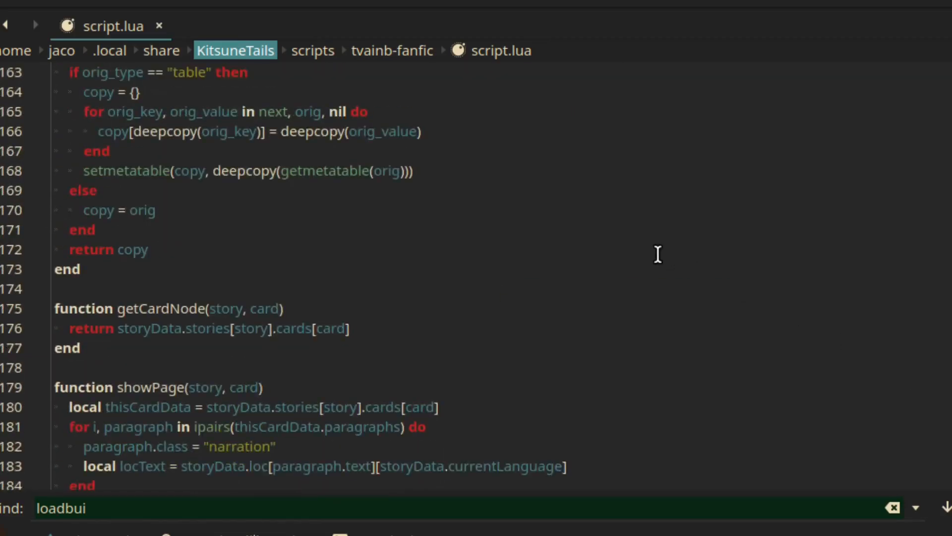
{"action": "scroll", "coordinate": [627, 243], "scroll_direction": "down", "scroll_amount": 20}
{"action": "scroll", "coordinate": [476, 278], "scroll_direction": "down", "scroll_amount": 9}
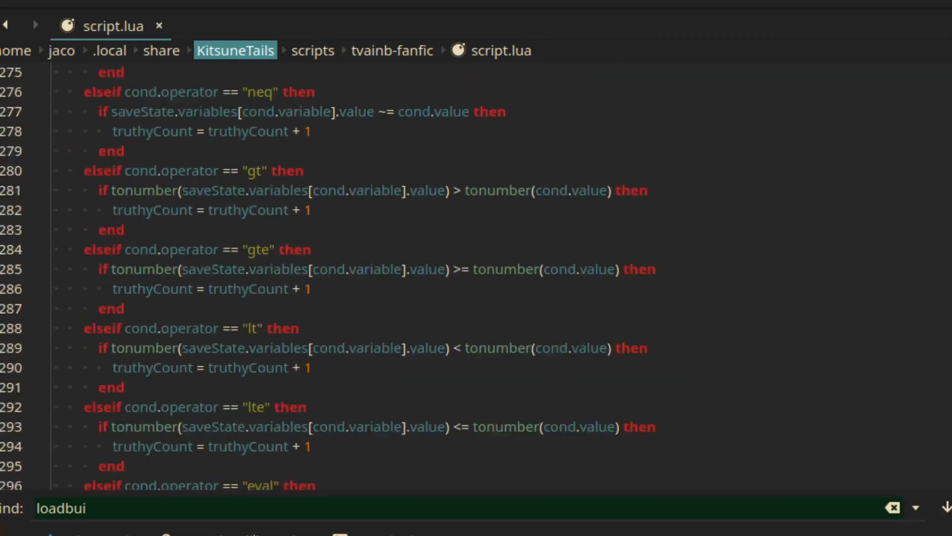